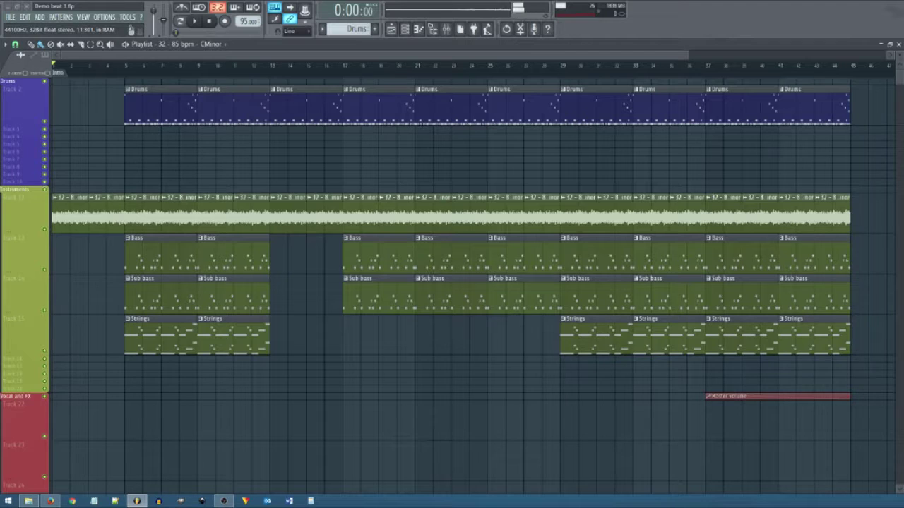
Check the settings of the 32 - 85 bpm - CMinor audio clip and try a project tempo of 84 BPM
double_click(576, 215)
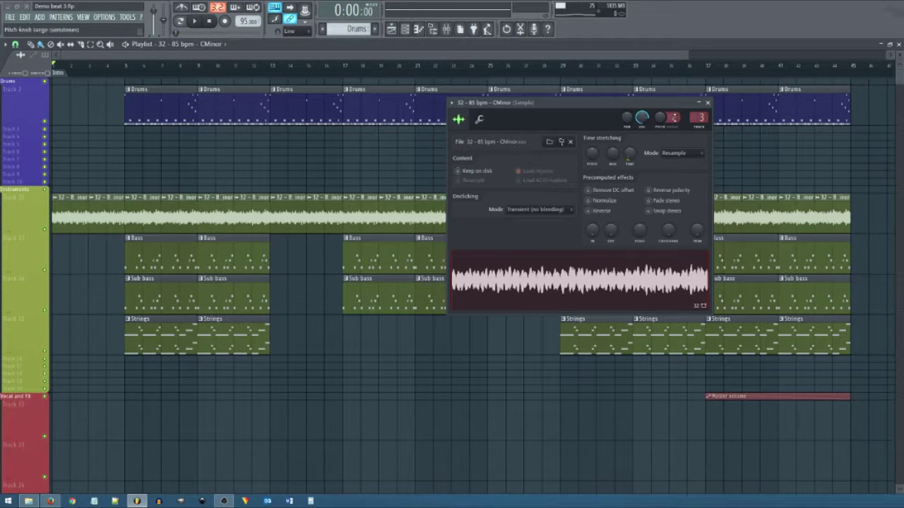
click(707, 103)
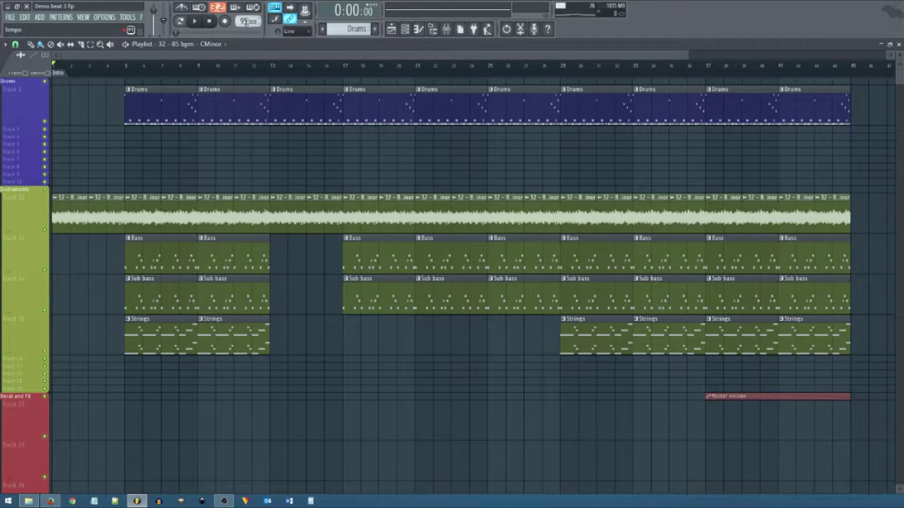
scroll(247, 21, up, 1)
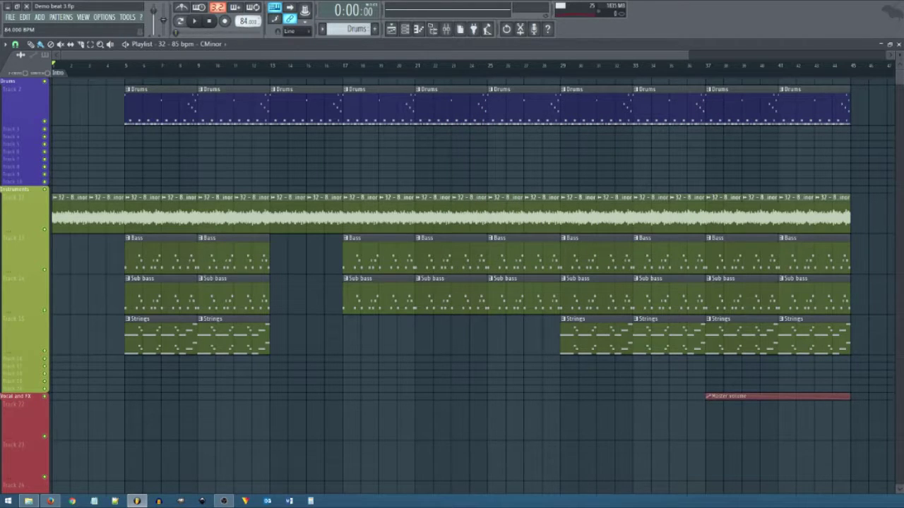
Select the first four bars of the playlist and play back the start of the intro
scroll(73, 66, up, 3)
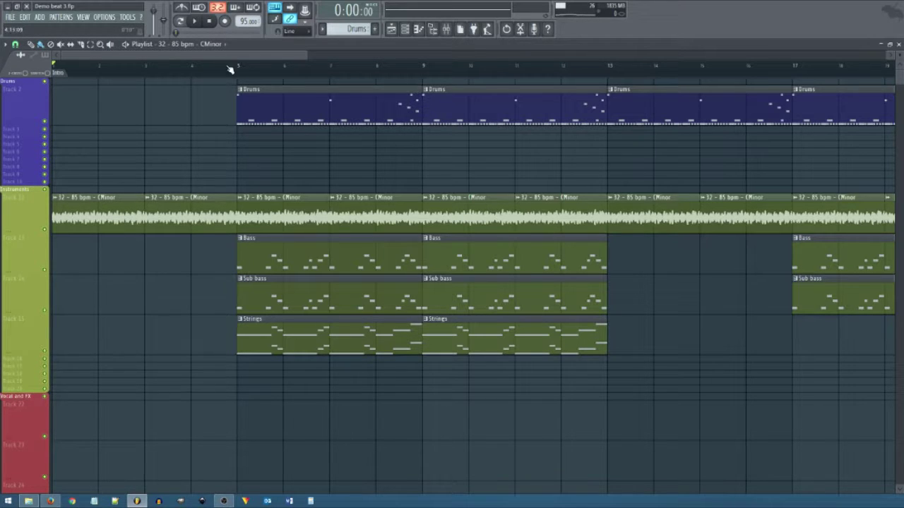
drag(237, 68, 52, 84)
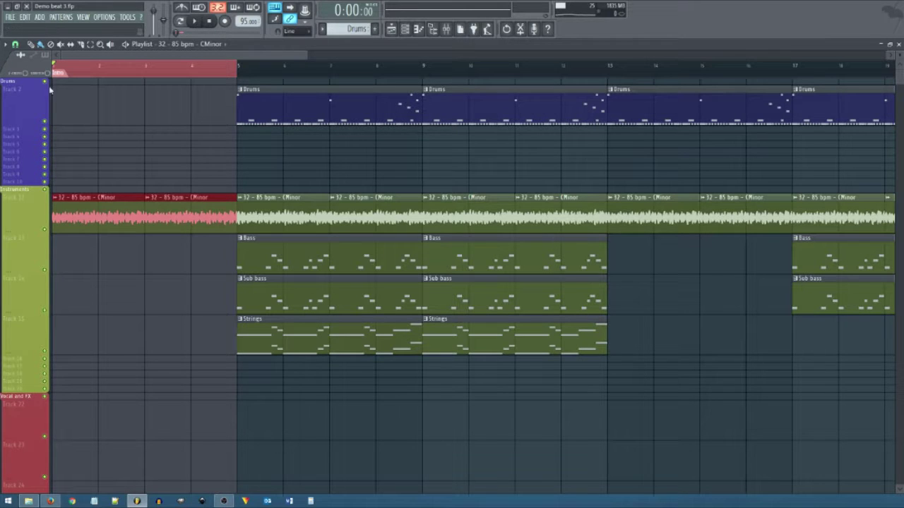
key(space)
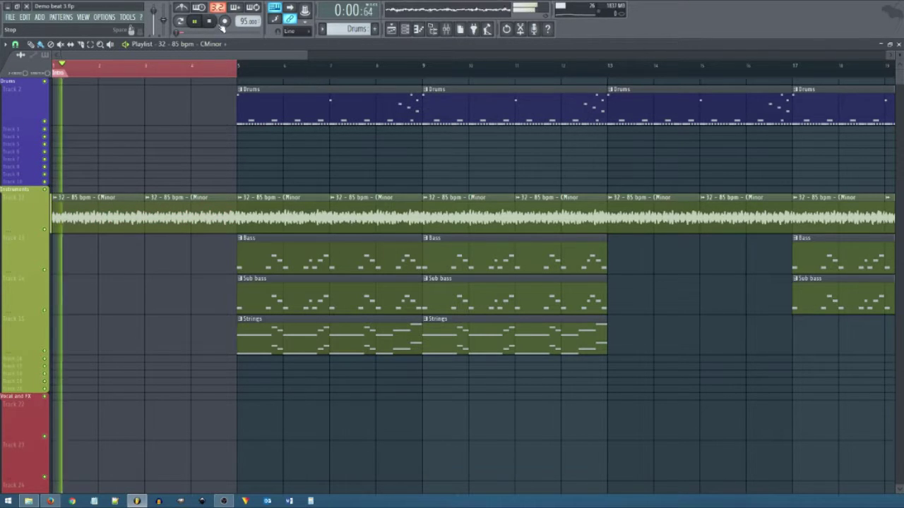
key(space)
Locate the 32 - 85 bpm - CMinor sample in the Wav folder of the Heavy Brass Sample Pack under 31 - Horns Sample Pack
click(432, 29)
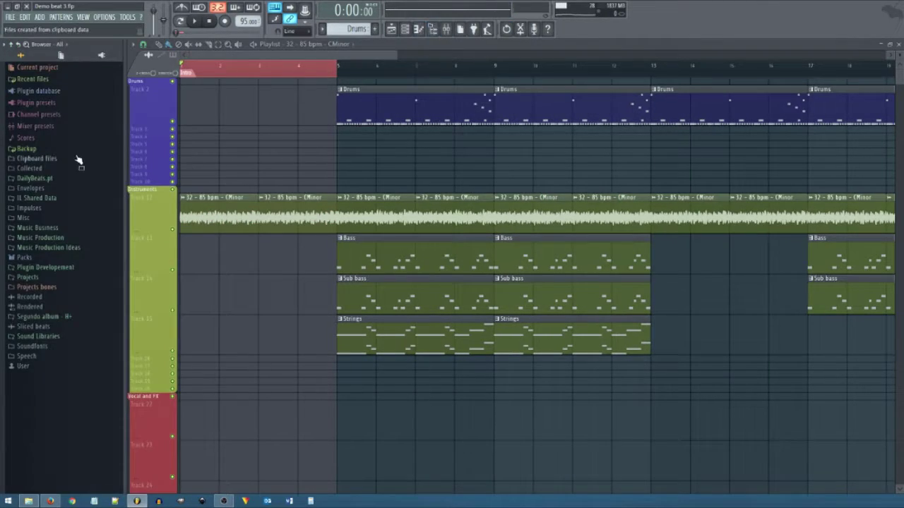
scroll(57, 212, down, 5)
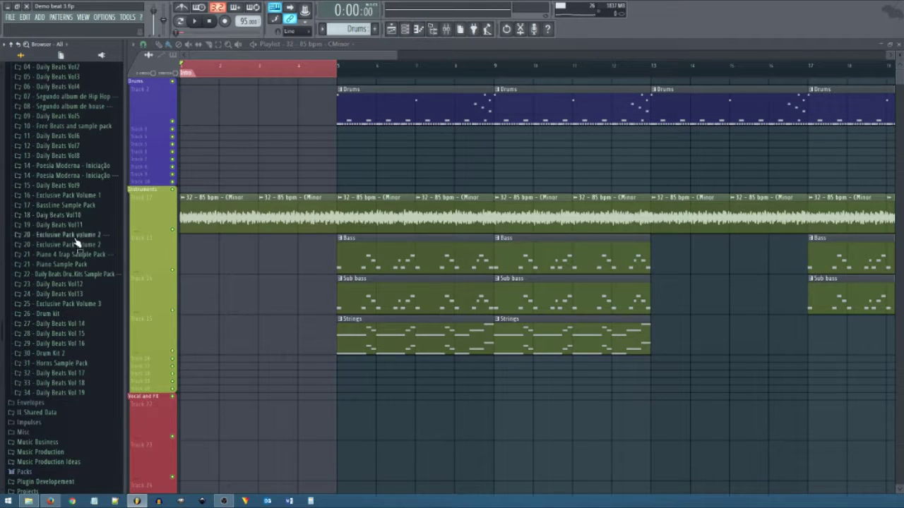
click(80, 363)
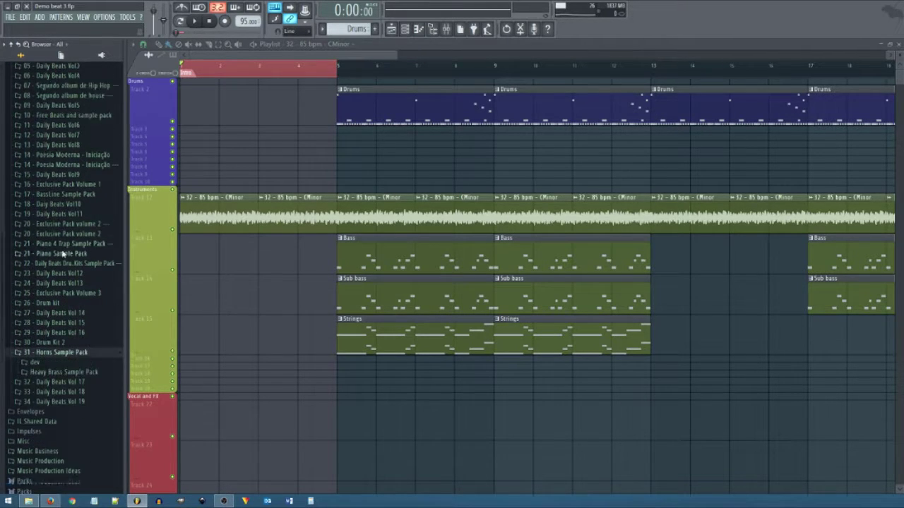
click(80, 273)
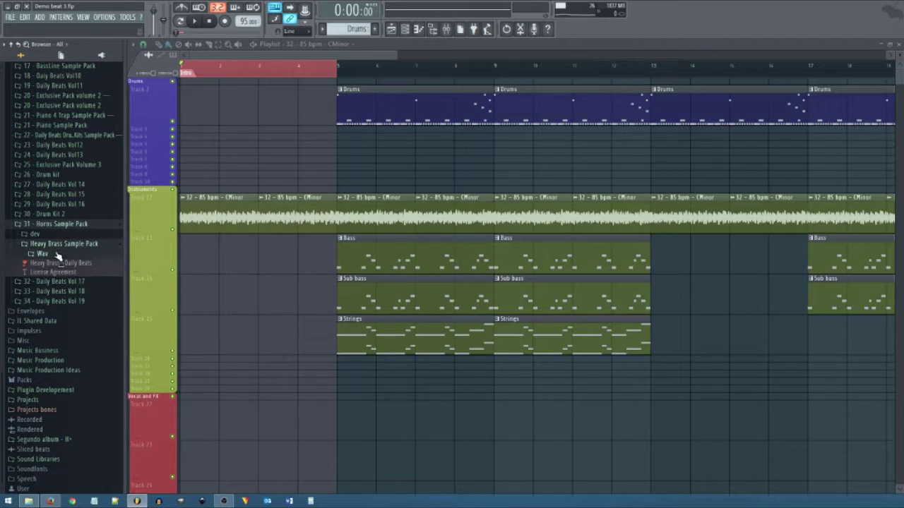
click(60, 259)
scroll(73, 251, up, 3)
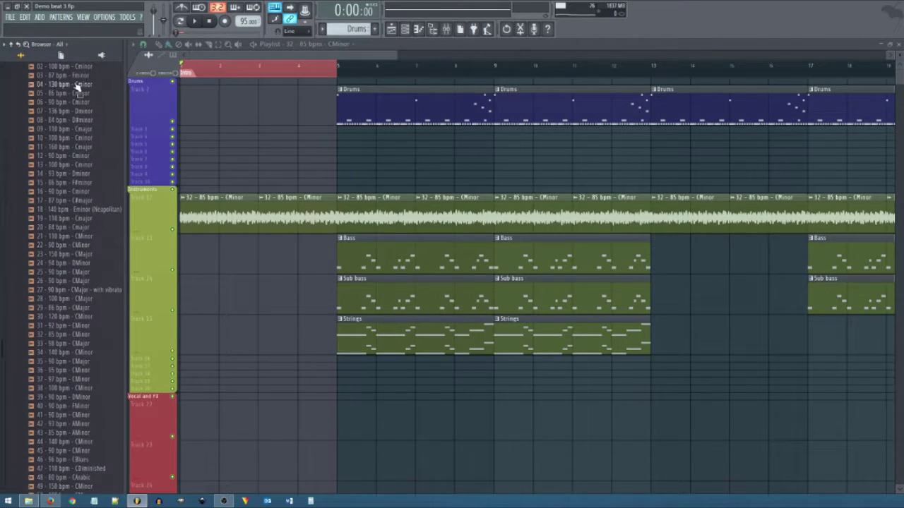
click(71, 336)
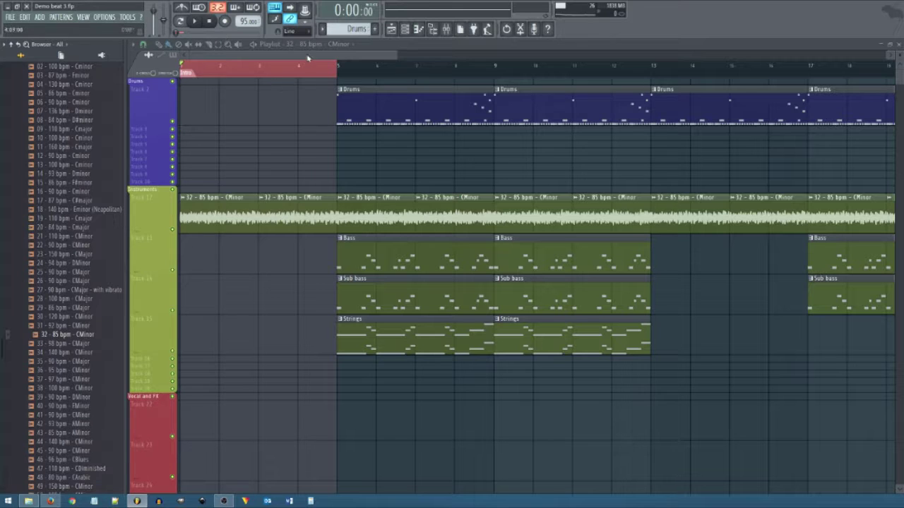
Play bars 1 to 8 with the brass sample track soloed
drag(395, 54, 329, 55)
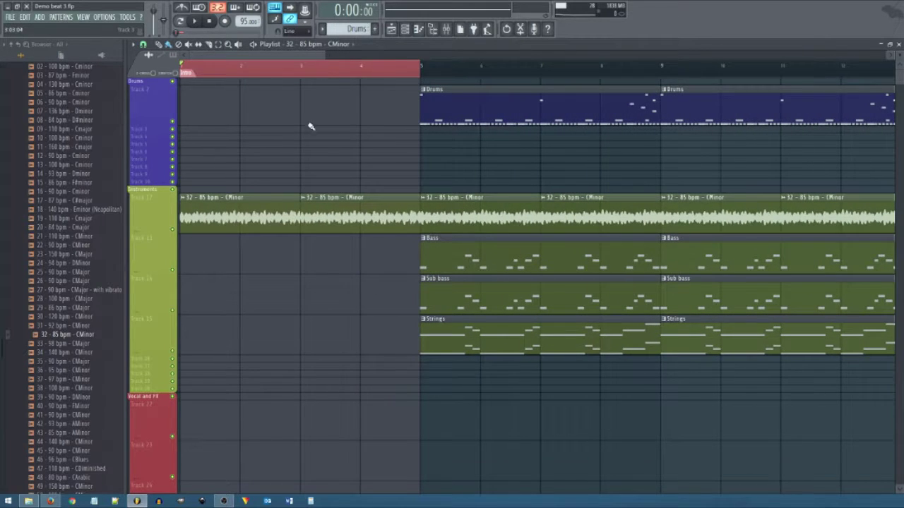
key(space)
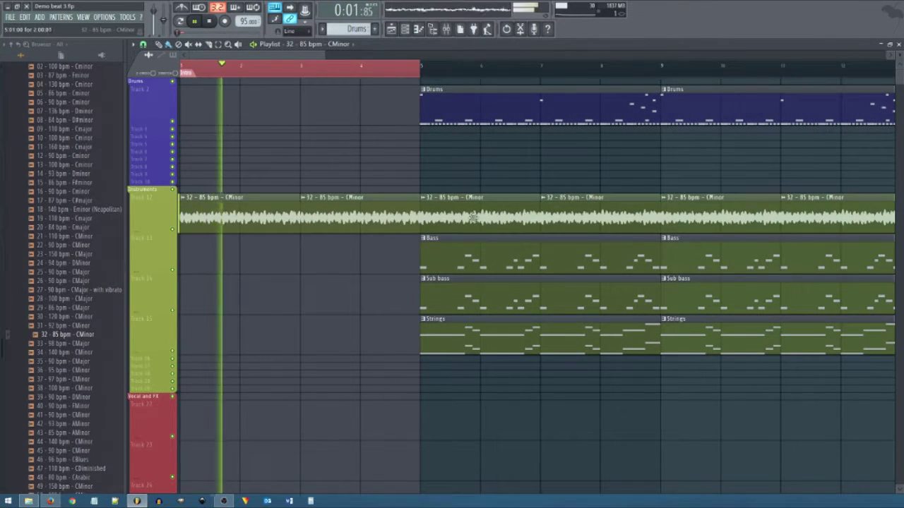
drag(665, 69, 56, 69)
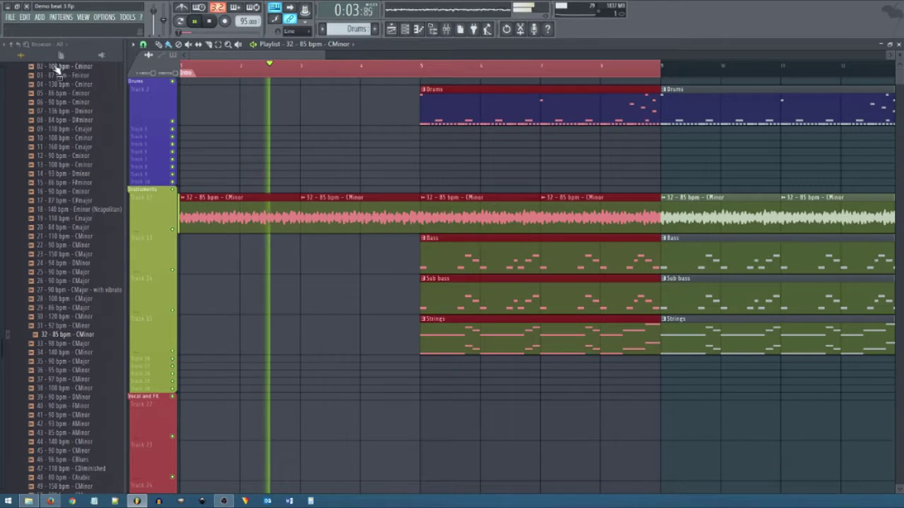
right_click(173, 230)
ctrl+click(368, 274)
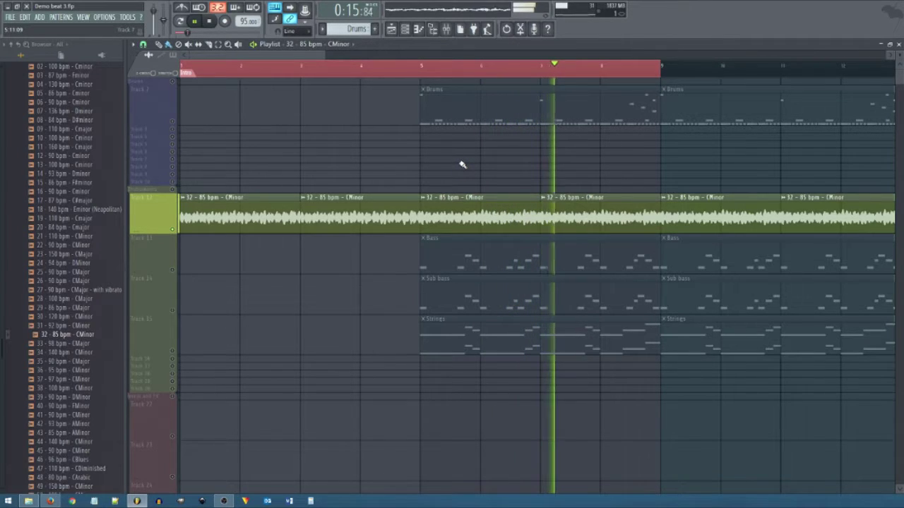
key(space)
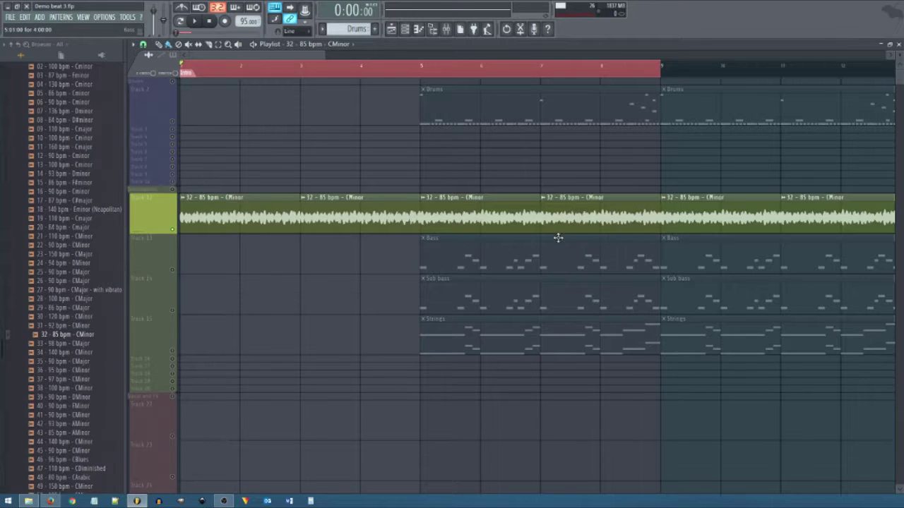
Turn off the solo on the brass sample track and clear the playlist time selection
ctrl+click(171, 230)
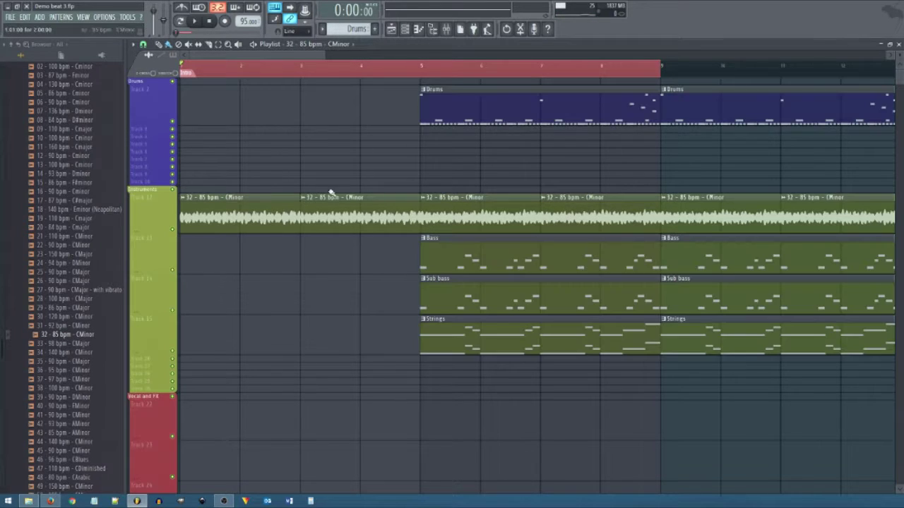
scroll(554, 171, down, 5)
scroll(553, 172, down, 3)
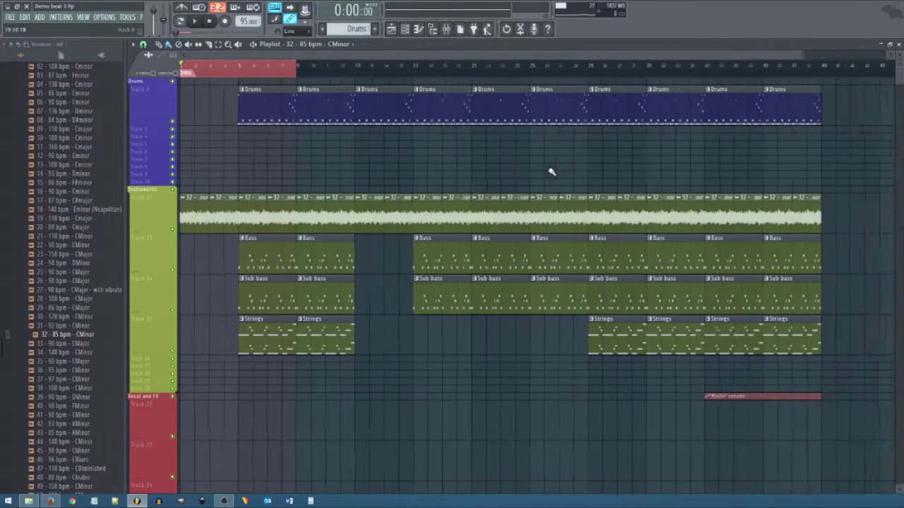
ctrl+click(489, 74)
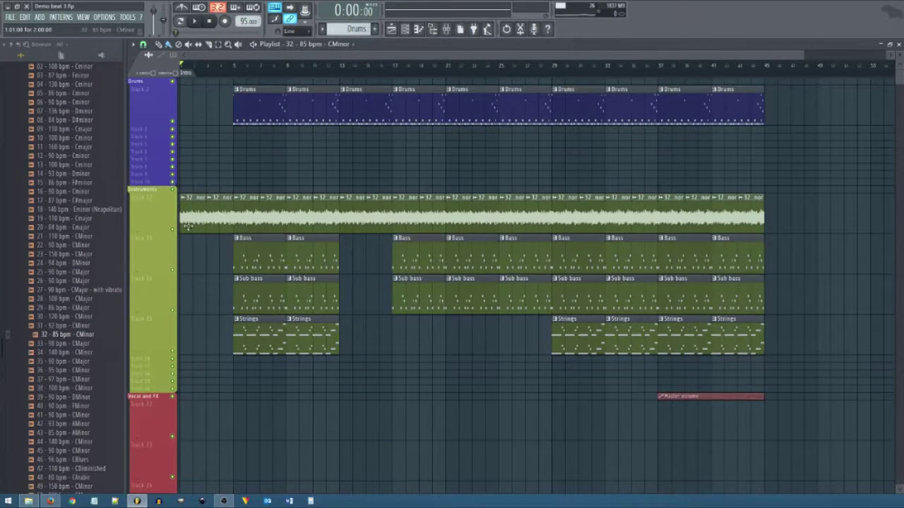
Play the Drums pattern on its own and open the piano roll of its Drums channel
click(253, 105)
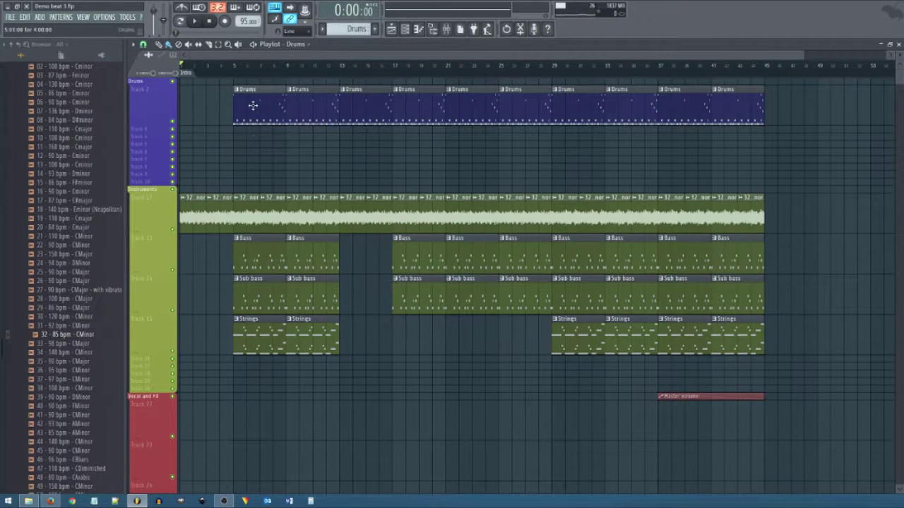
click(194, 20)
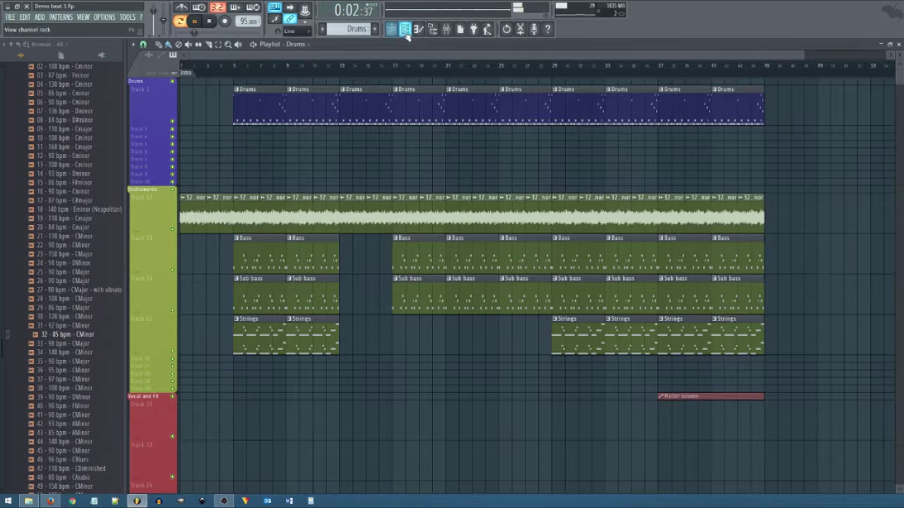
click(405, 30)
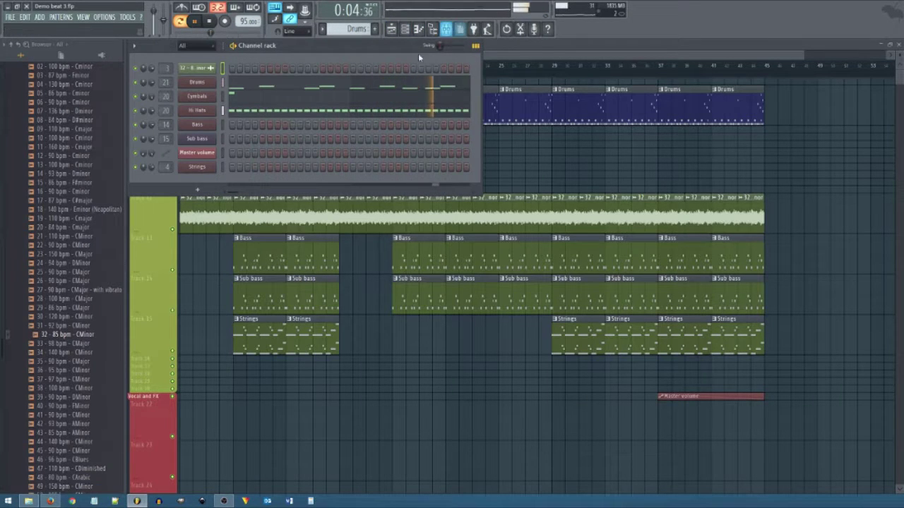
click(238, 85)
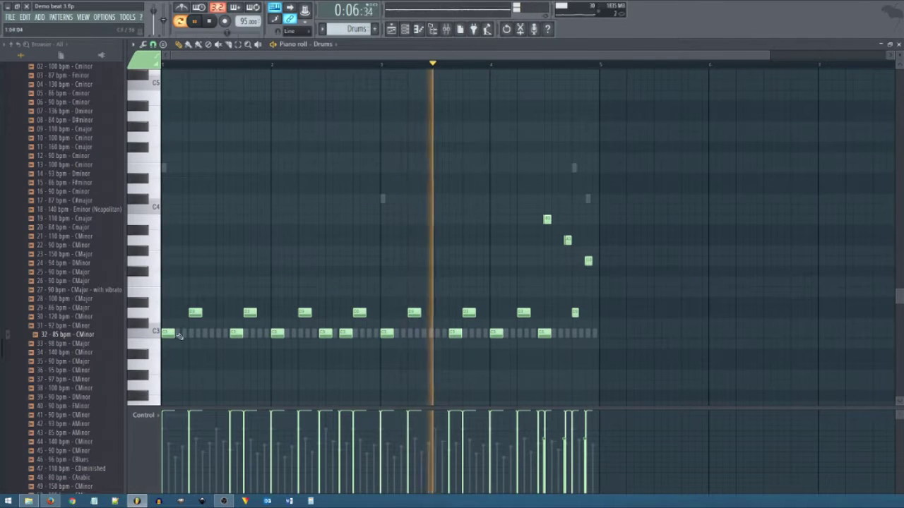
key(space)
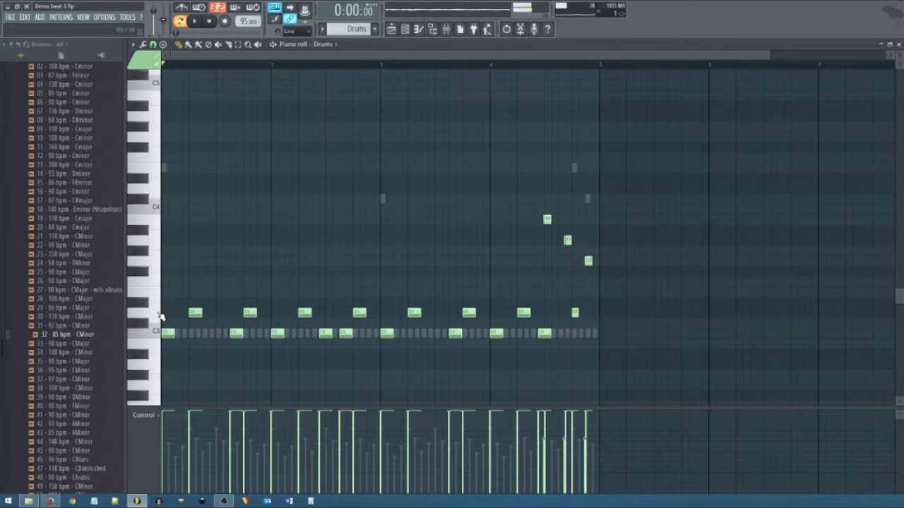
Audition the fill's drum sounds on the piano roll keys from B3 down to G3
click(159, 213)
click(158, 227)
click(159, 246)
click(159, 263)
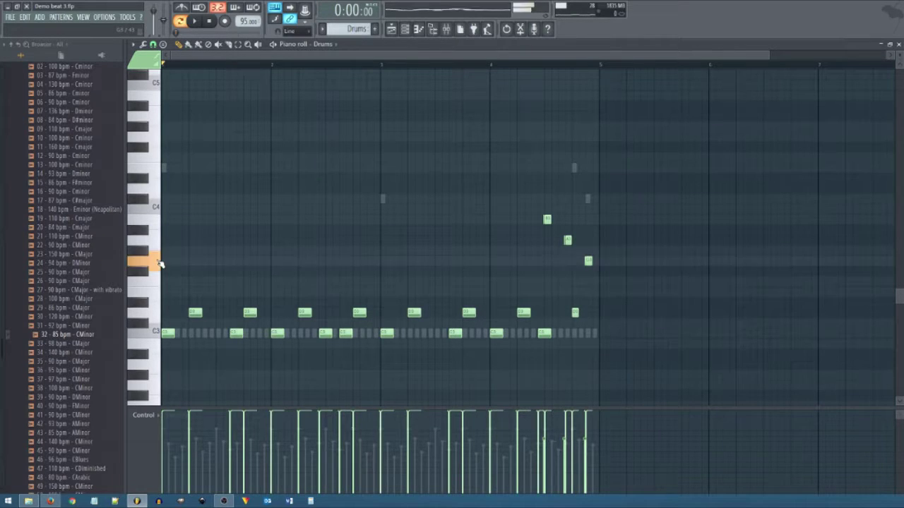
click(159, 264)
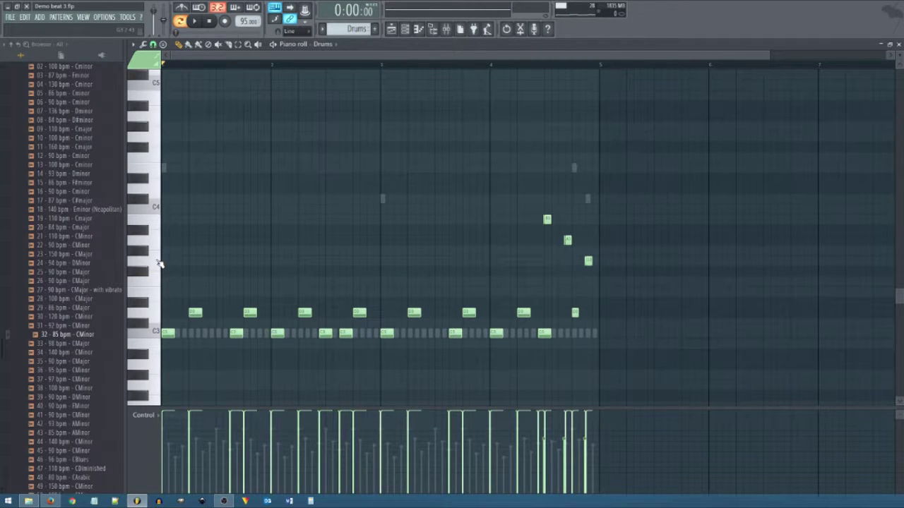
Add a C#4 note between the B3 and A3 fill hits in bar 4 and select it
scroll(589, 252, up, 5)
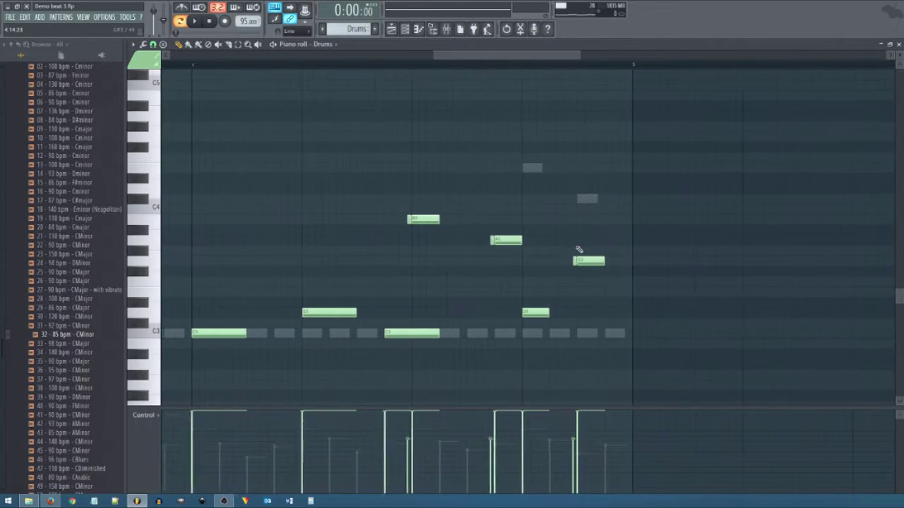
drag(443, 220, 481, 223)
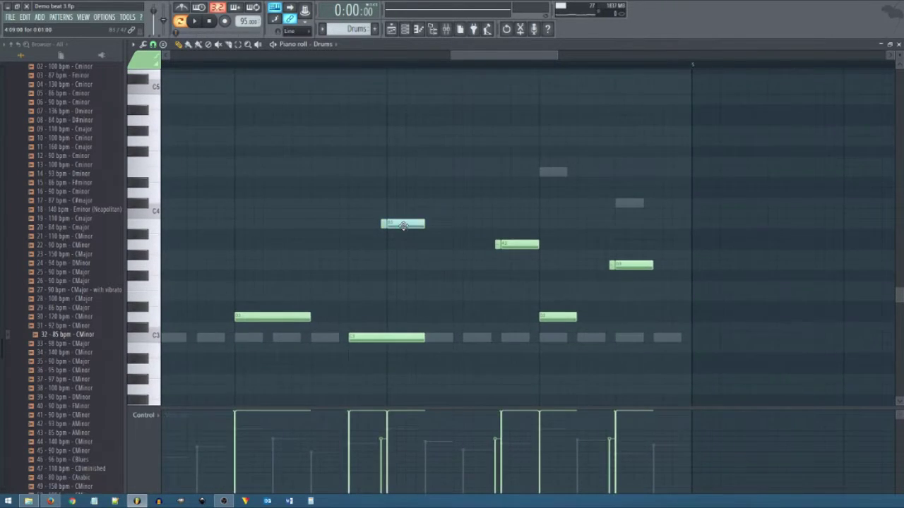
scroll(403, 226, up, 3)
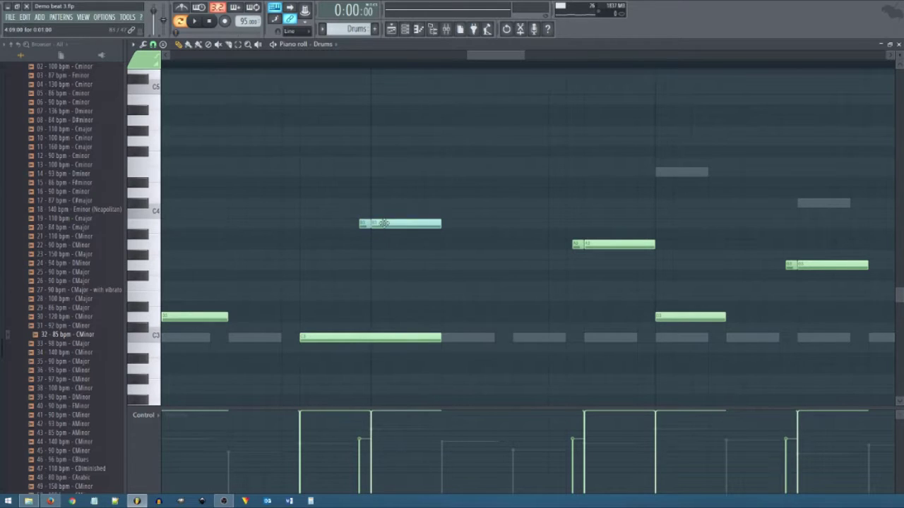
click(497, 204)
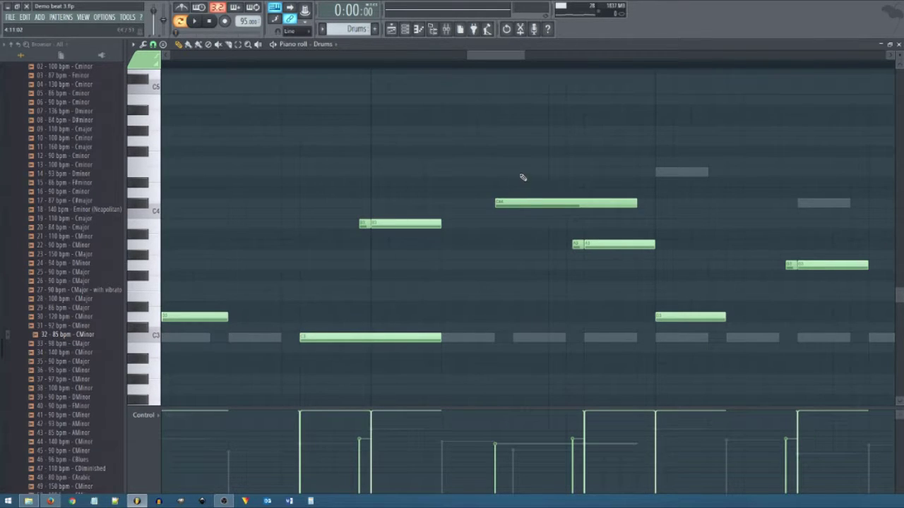
drag(520, 173, 514, 247)
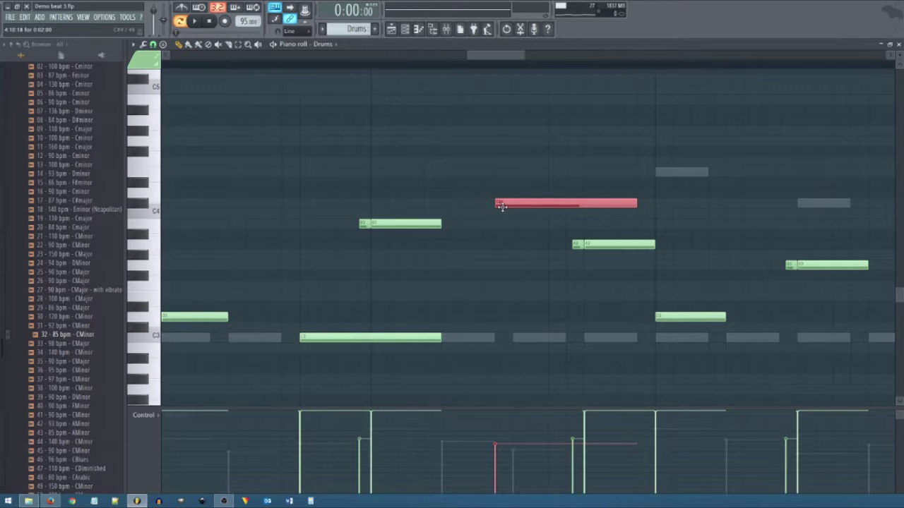
Try the Flam tool on the selected C#4 note, adjusting its time setting, and close it without accepting
click(143, 44)
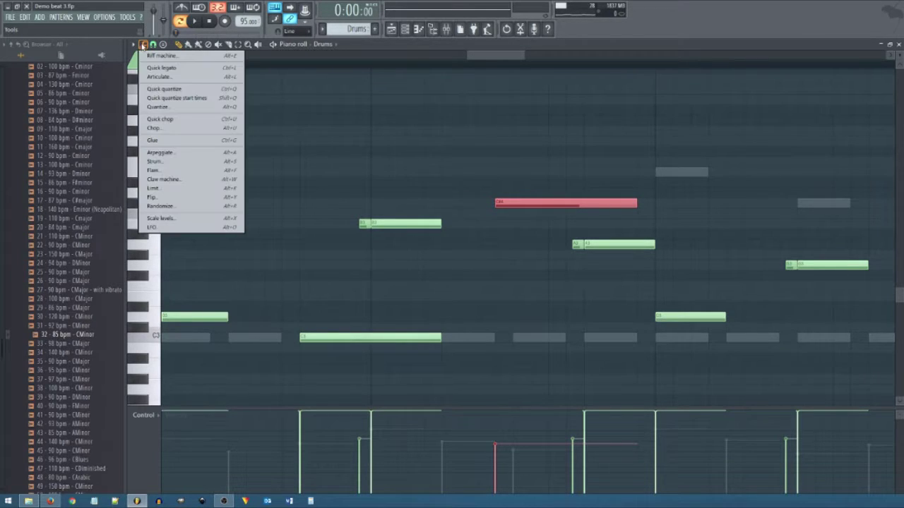
click(182, 172)
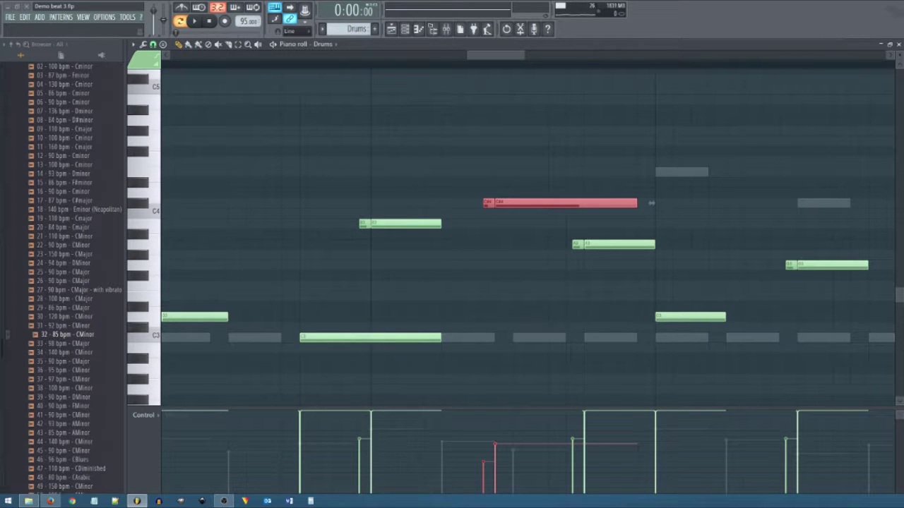
drag(746, 147, 256, 122)
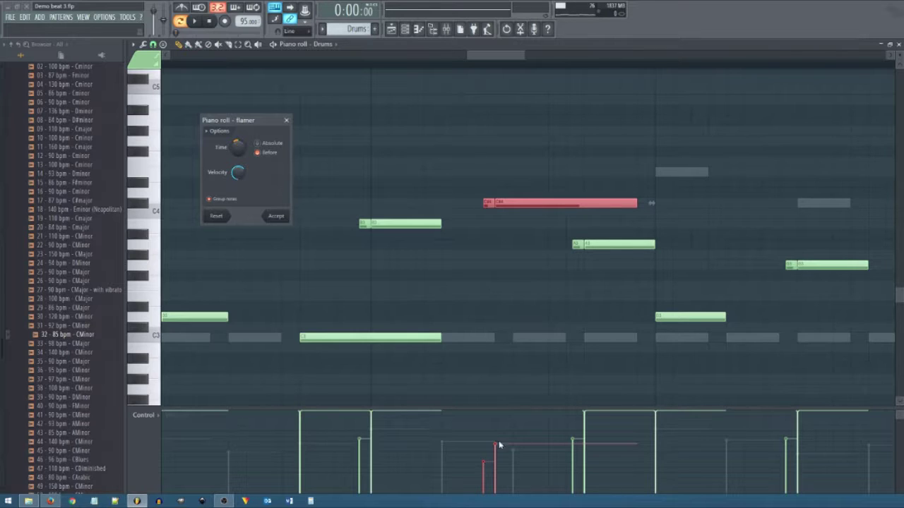
mouse_move(237, 146)
mouse_down()
mouse_move(237, 130)
mouse_move(237, 140)
mouse_up()
click(286, 120)
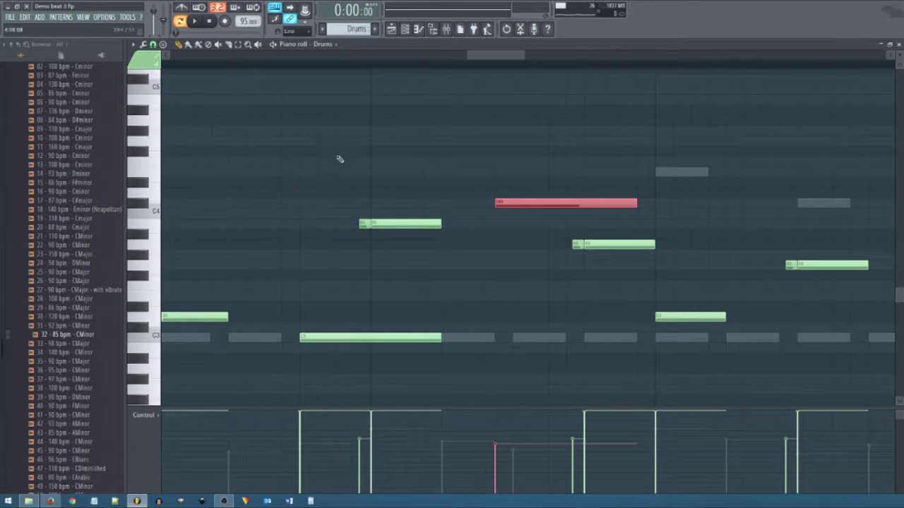
Delete the C#4 note and play the Drums pattern from bar 4 to hear the fill
right_click(531, 202)
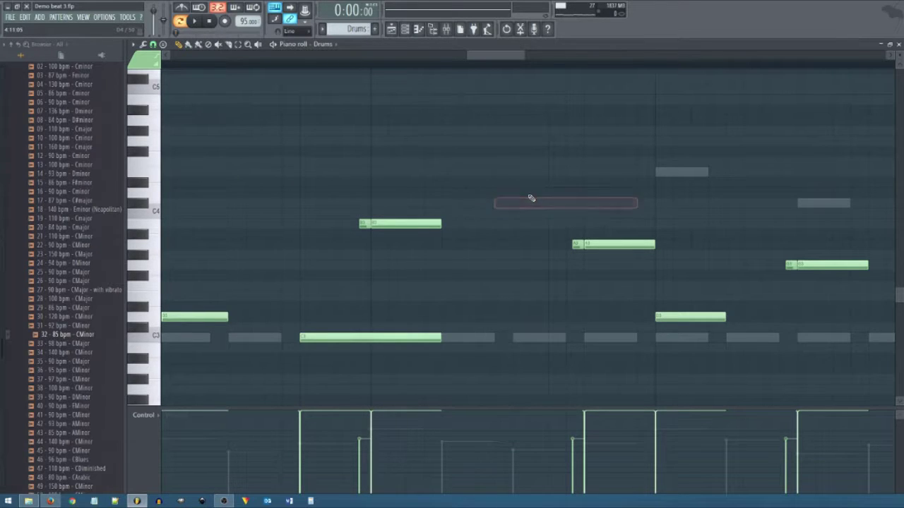
scroll(526, 198, down, 4)
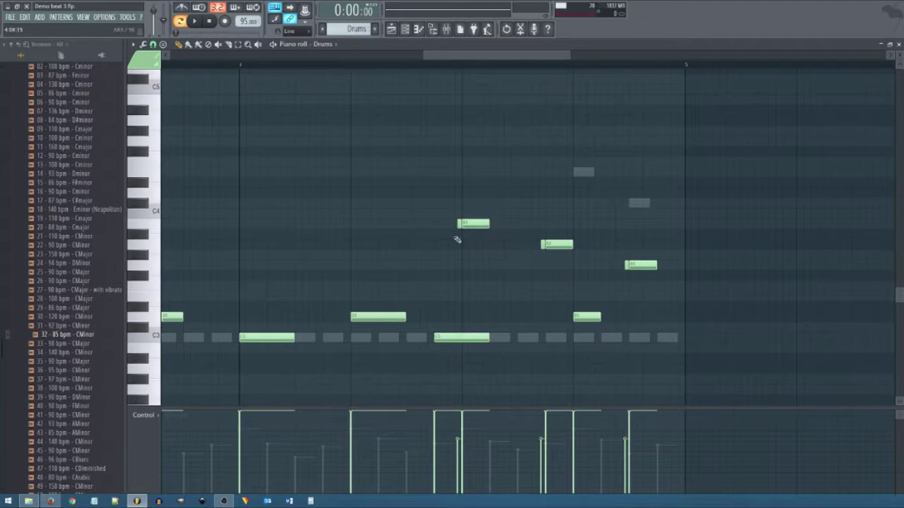
key(space)
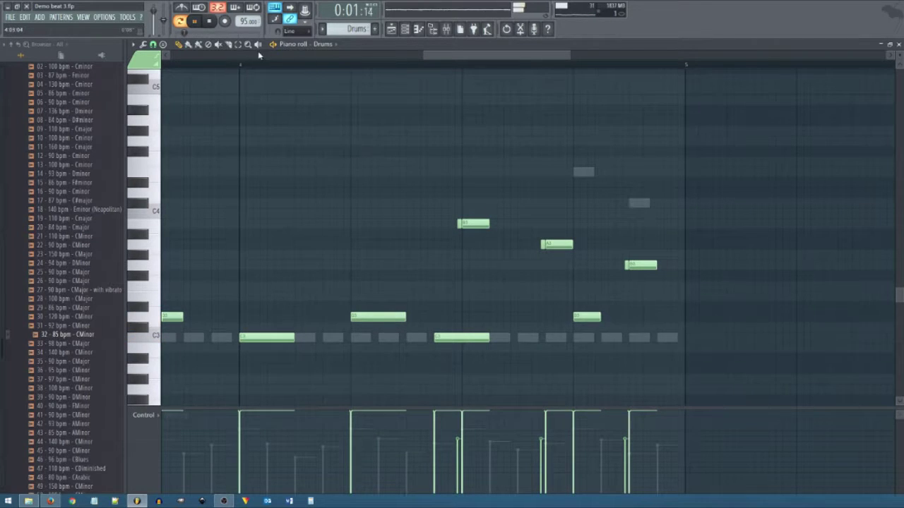
click(240, 64)
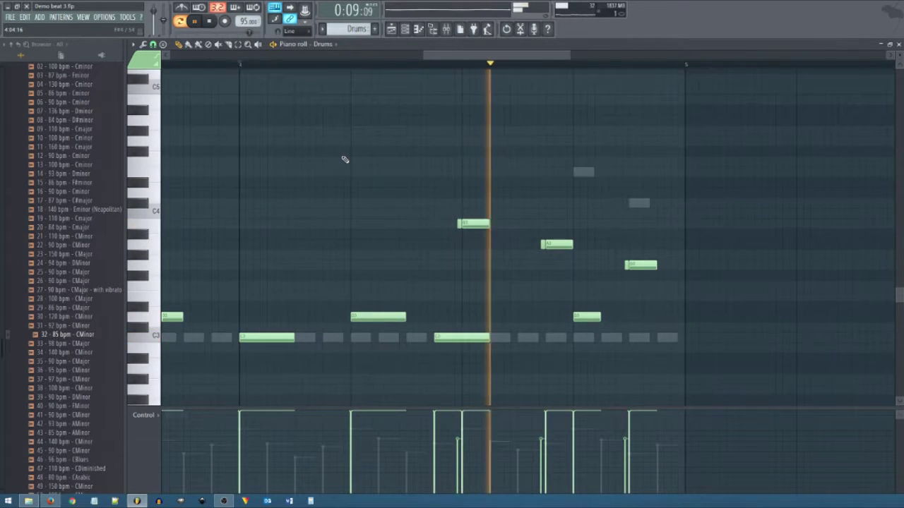
key(space)
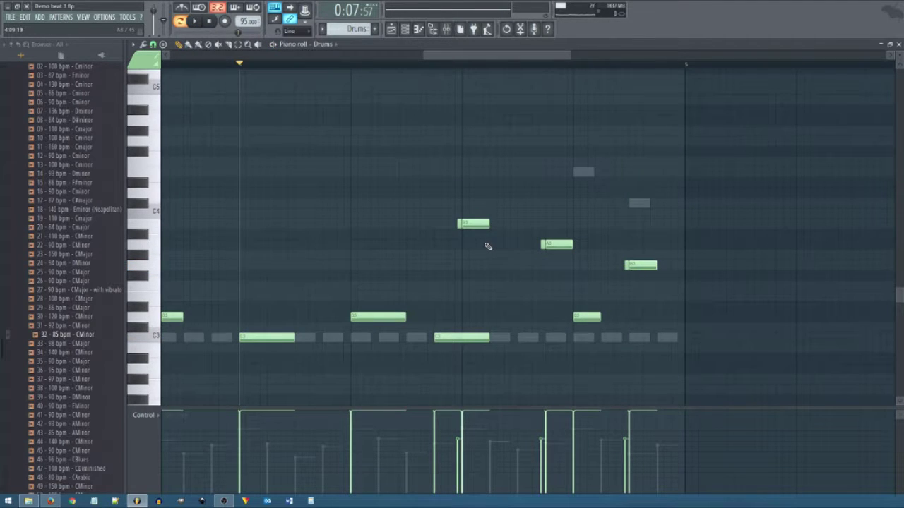
key(space)
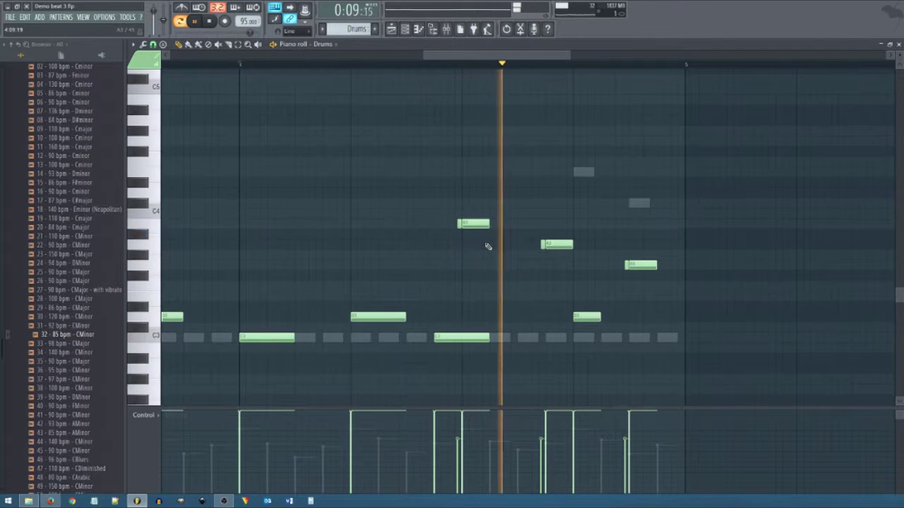
Return to the playlist, solo the Drums track together with the brass sample track, and play the song from bar 5
click(898, 43)
click(531, 55)
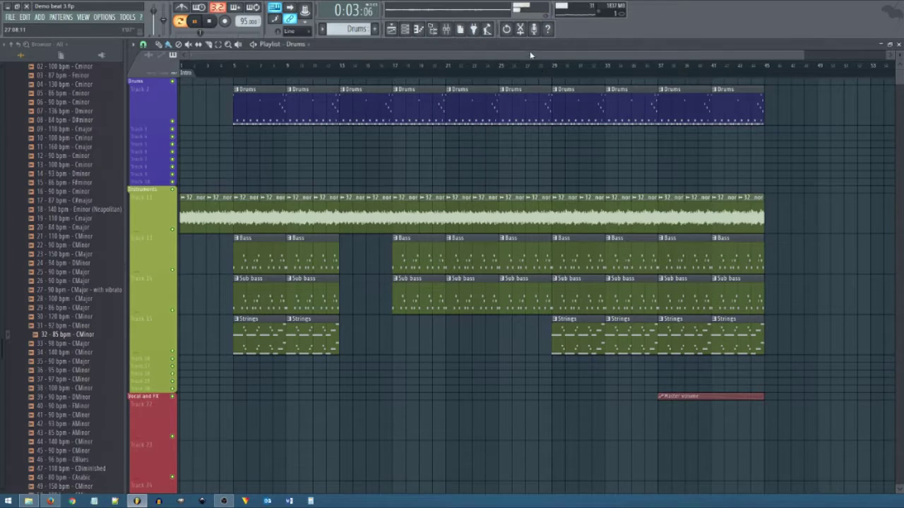
right_click(172, 122)
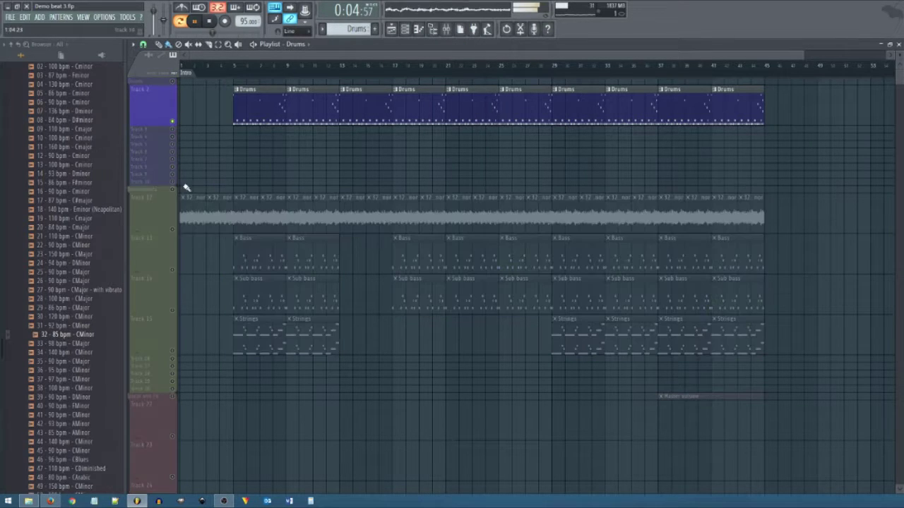
click(173, 229)
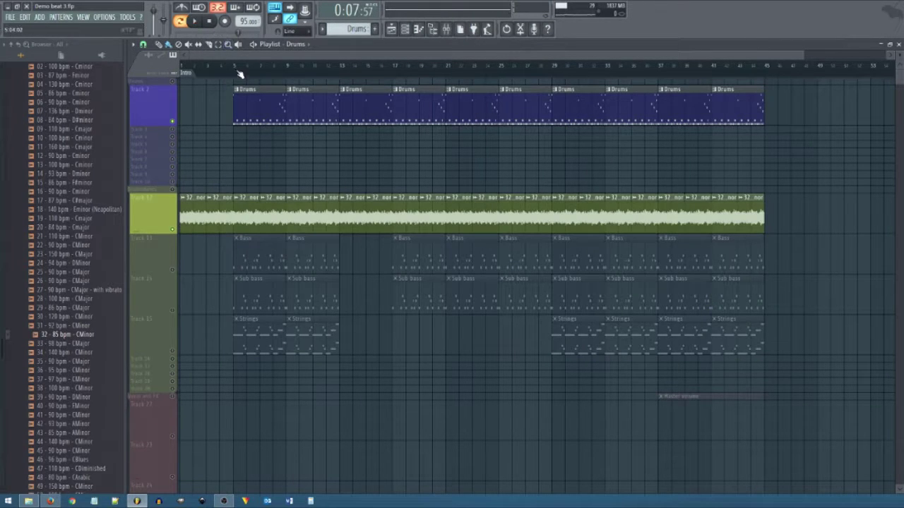
click(234, 66)
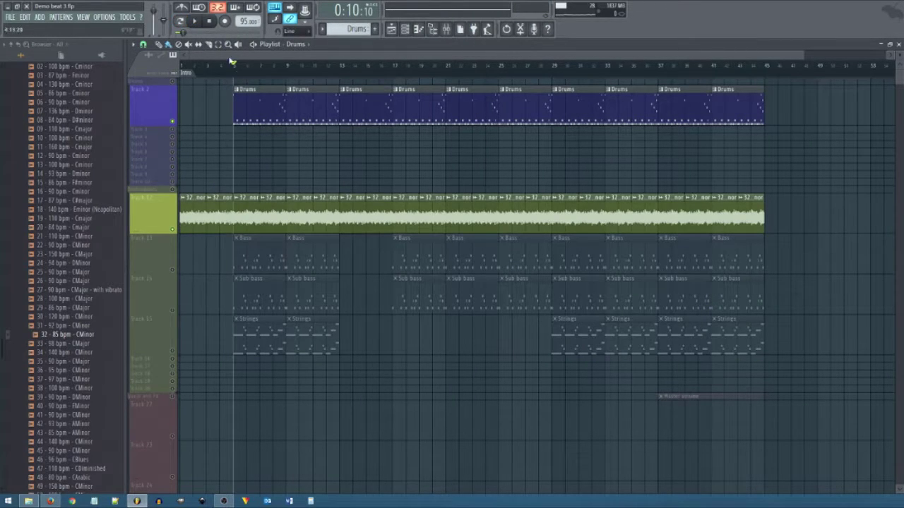
key(space)
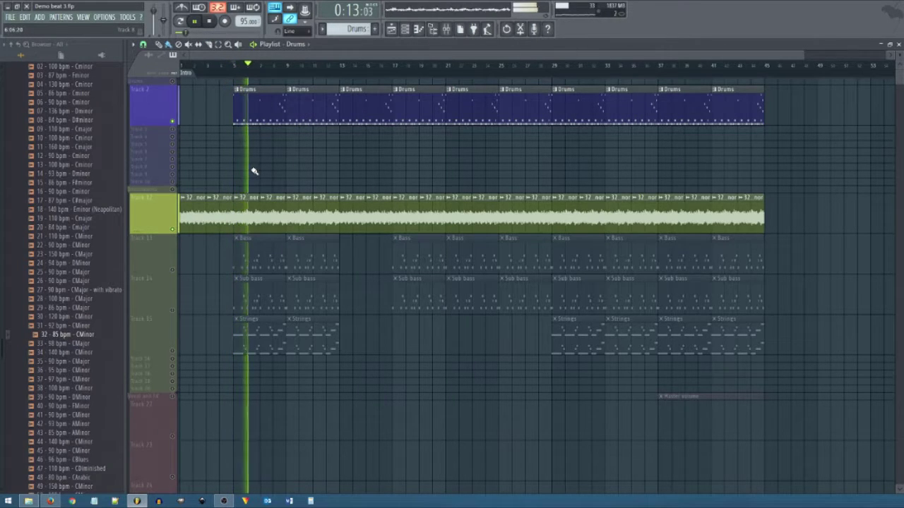
Set a playlist time selection from bar 5 up to bar 13 over the first two Drums clips and stop playback
scroll(252, 170, up, 2)
drag(255, 169, 313, 180)
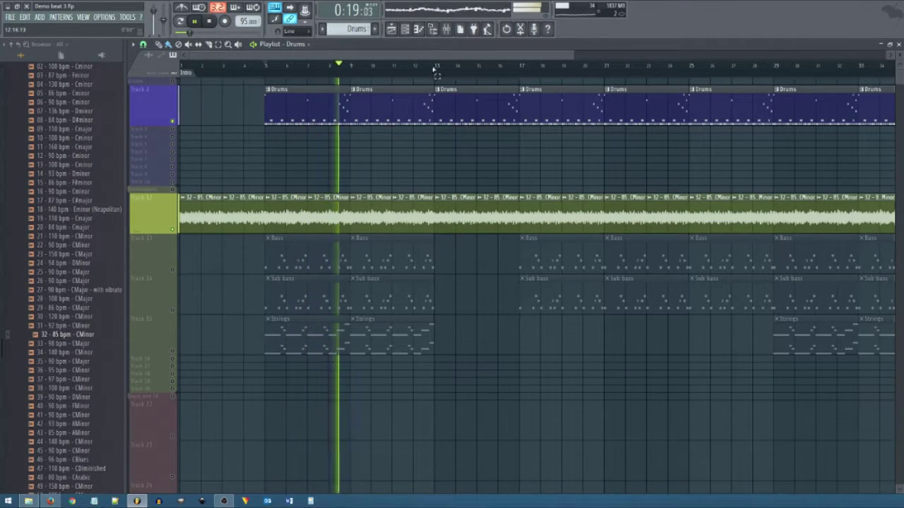
drag(433, 71, 265, 71)
key(space)
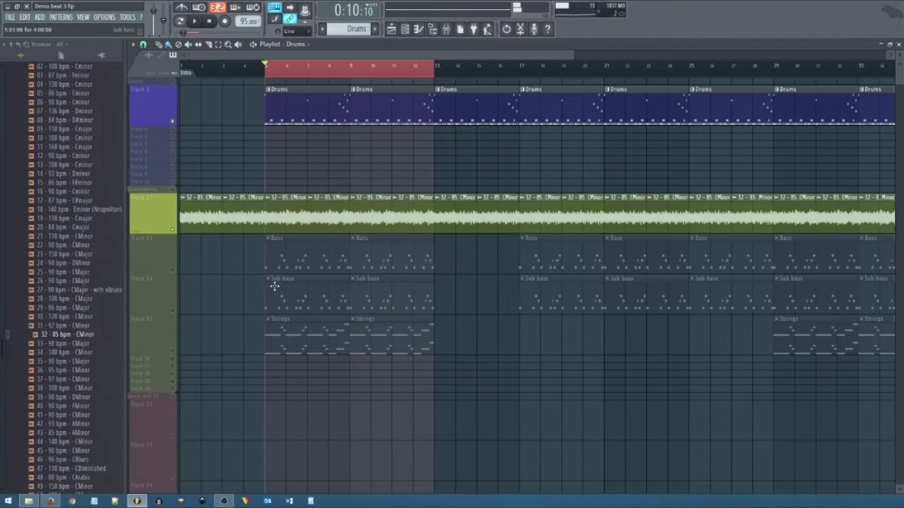
Examine the Cymbals channel's notes across the whole pattern in the piano roll
click(406, 29)
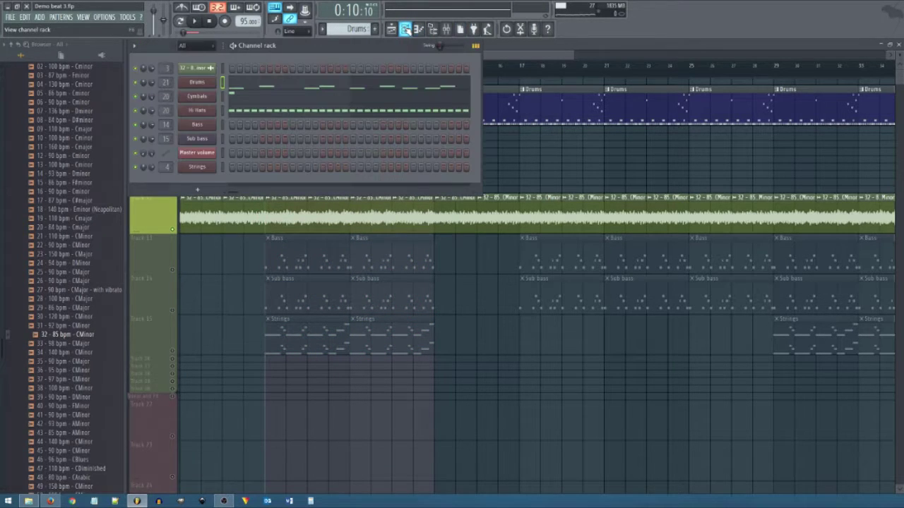
click(258, 103)
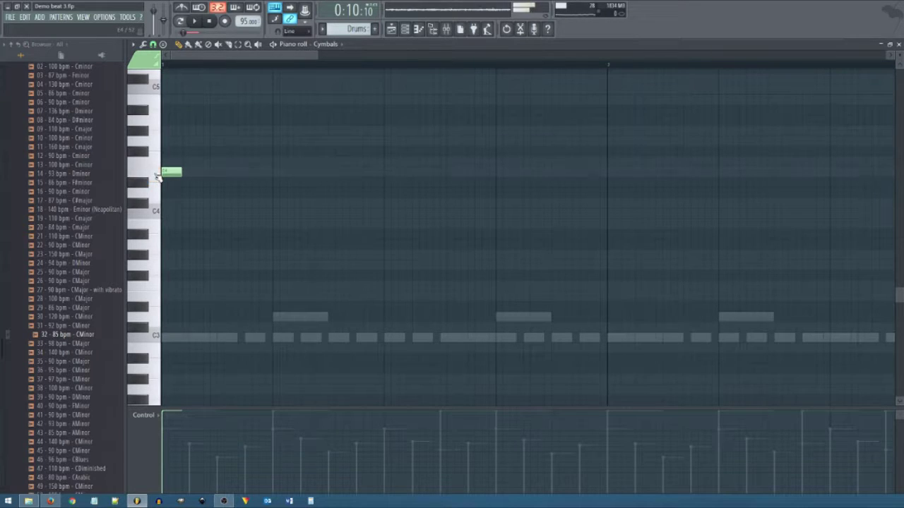
scroll(375, 184, down, 3)
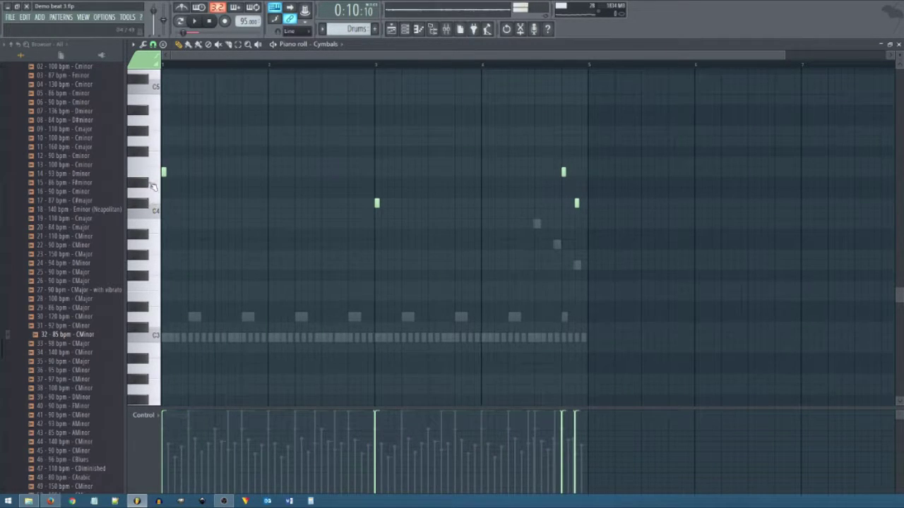
click(899, 43)
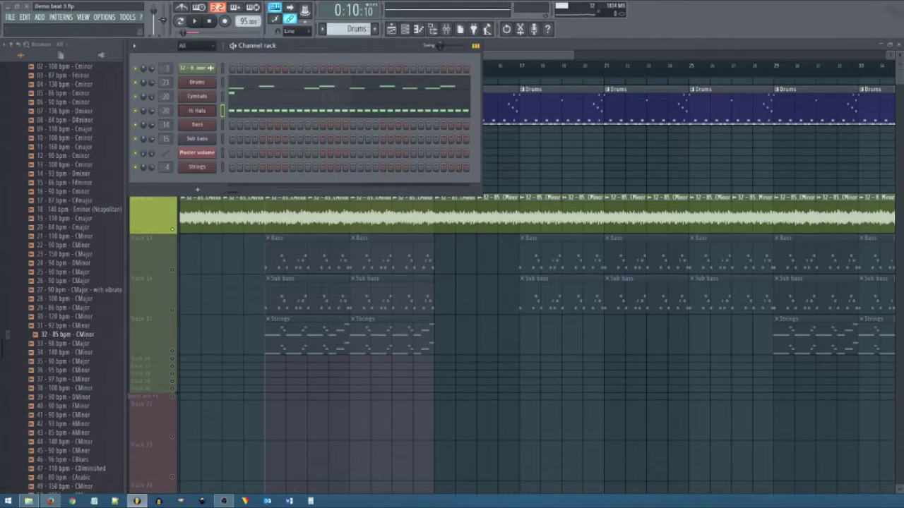
Examine the Hi Hats channel's repeated C3 notes and their varying velocities in the piano roll
click(281, 113)
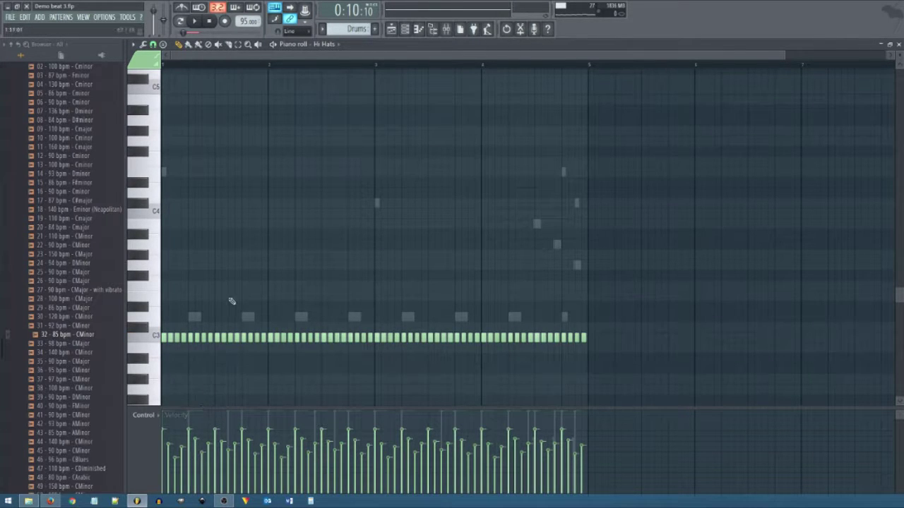
scroll(232, 302, up, 3)
scroll(353, 243, down, 4)
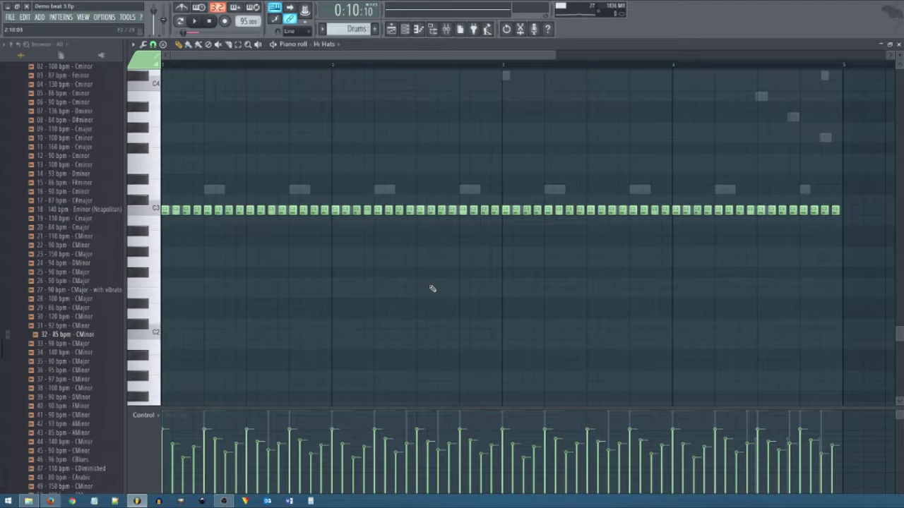
key(space)
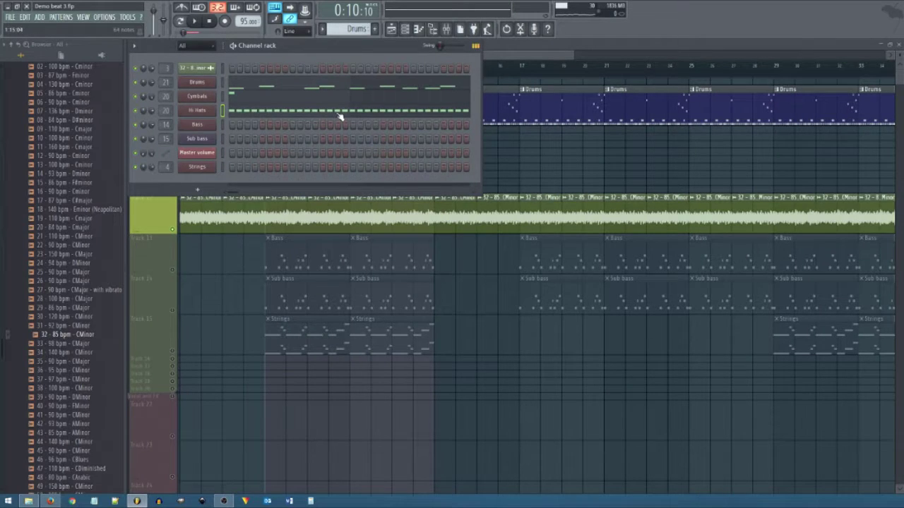
click(341, 115)
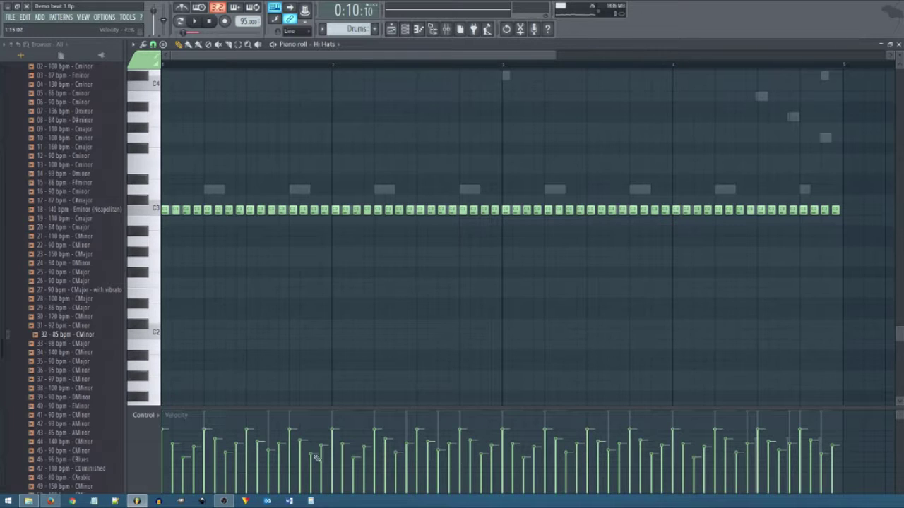
click(899, 46)
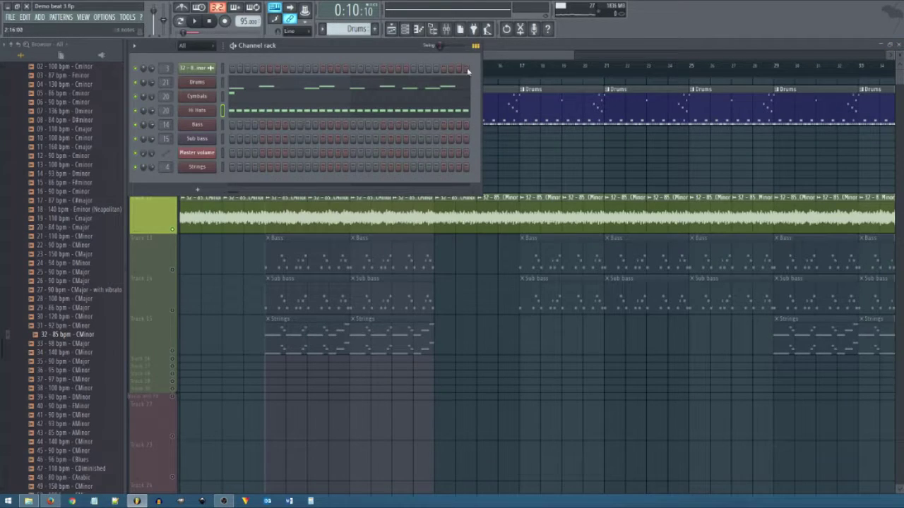
Play the Bass pattern on its own and examine its notes in the Bass channel's piano roll
click(498, 56)
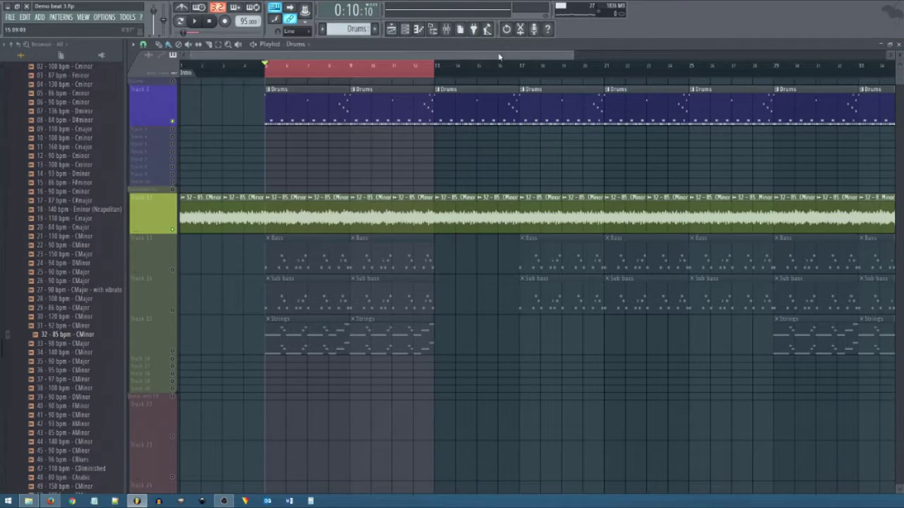
click(171, 270)
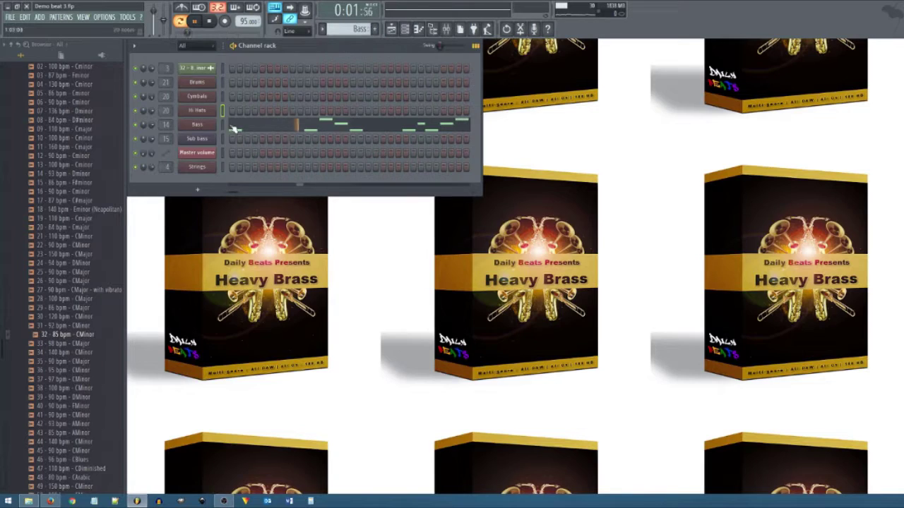
click(235, 129)
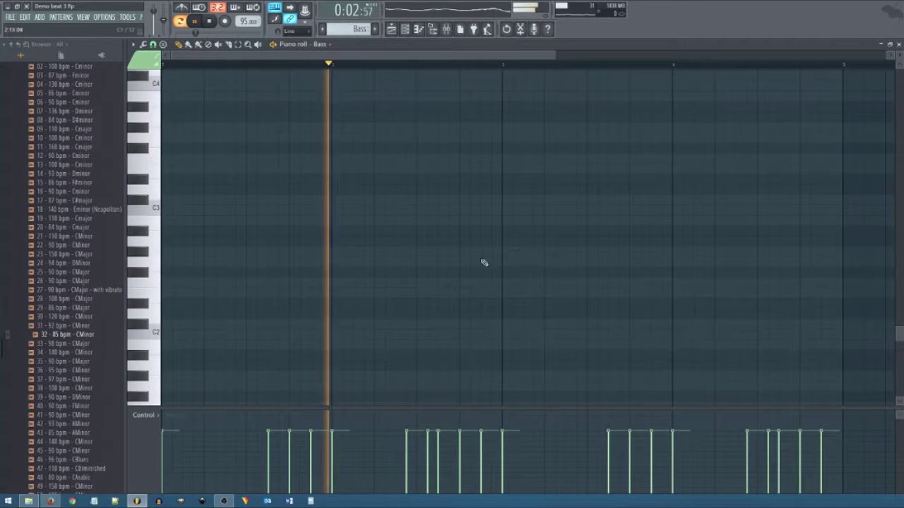
scroll(459, 272, up, 5)
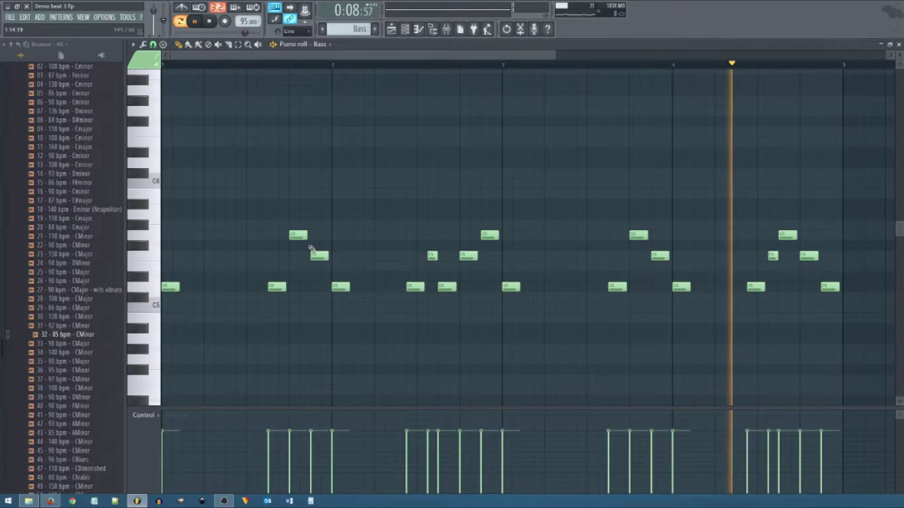
key(space)
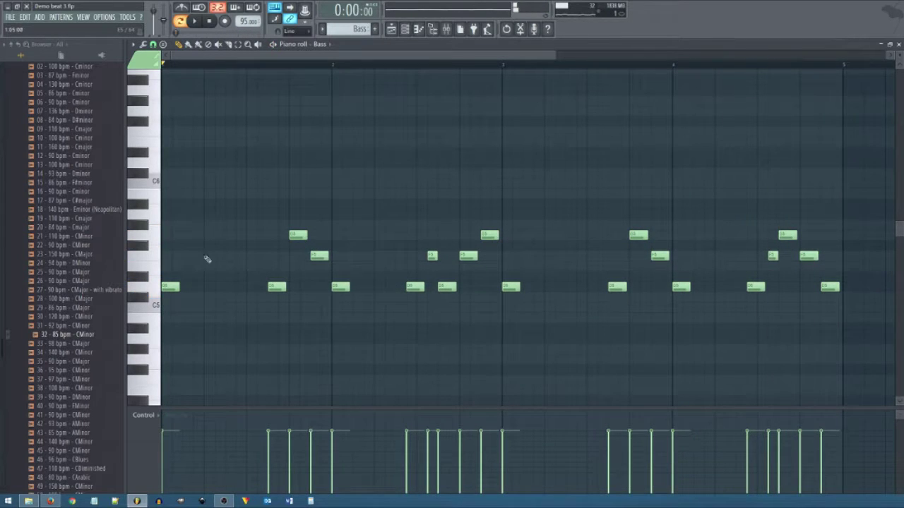
Audition the Bass pattern transposed down one octave, and move the notes back up an octave and replay them
scroll(265, 223, down, 3)
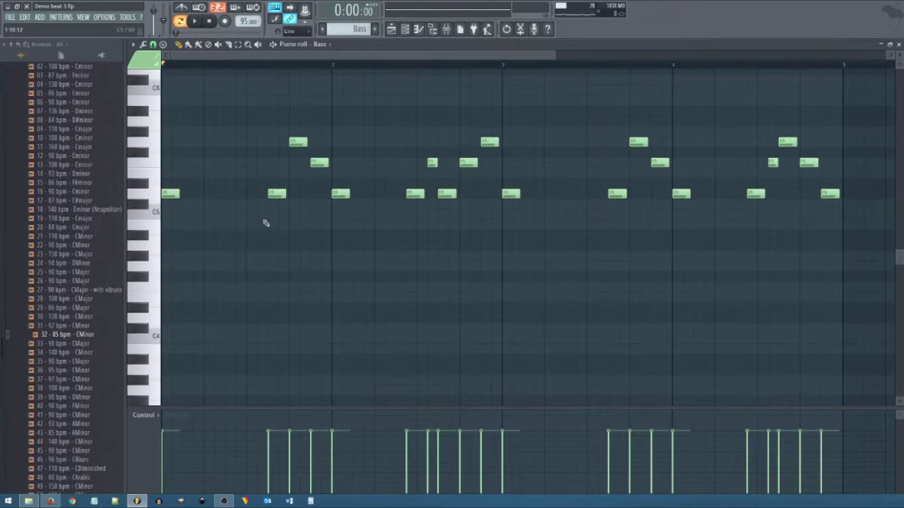
key(ctrl+Down)
key(space)
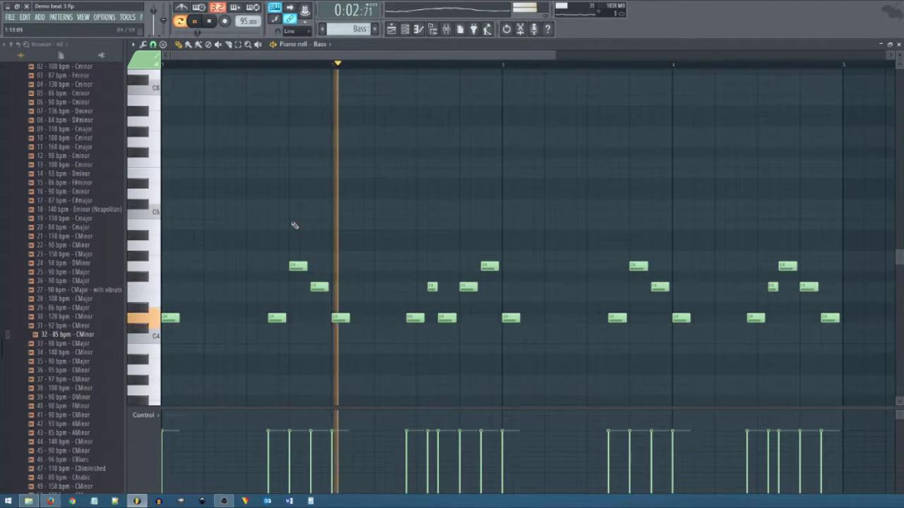
key(space)
key(ctrl+Up)
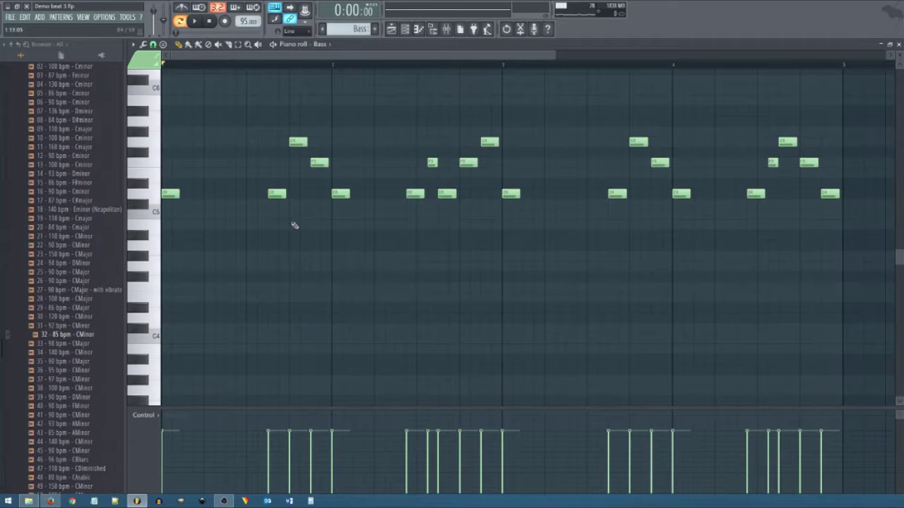
key(space)
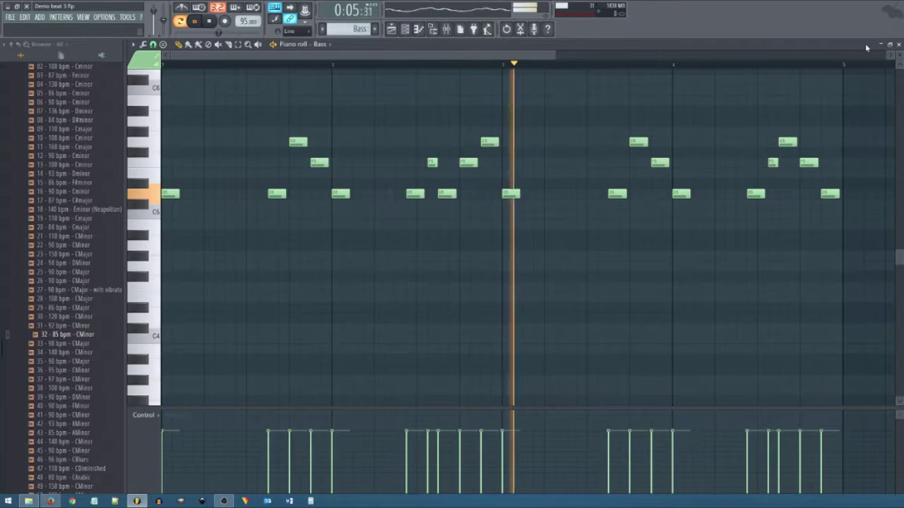
Close the Bass piano roll and play the Sub bass pattern on its own
click(899, 44)
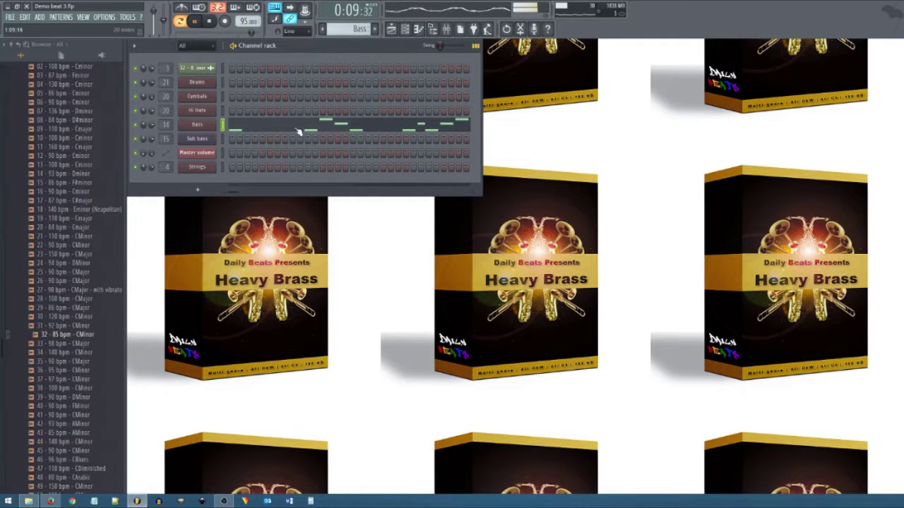
scroll(363, 30, down, 1)
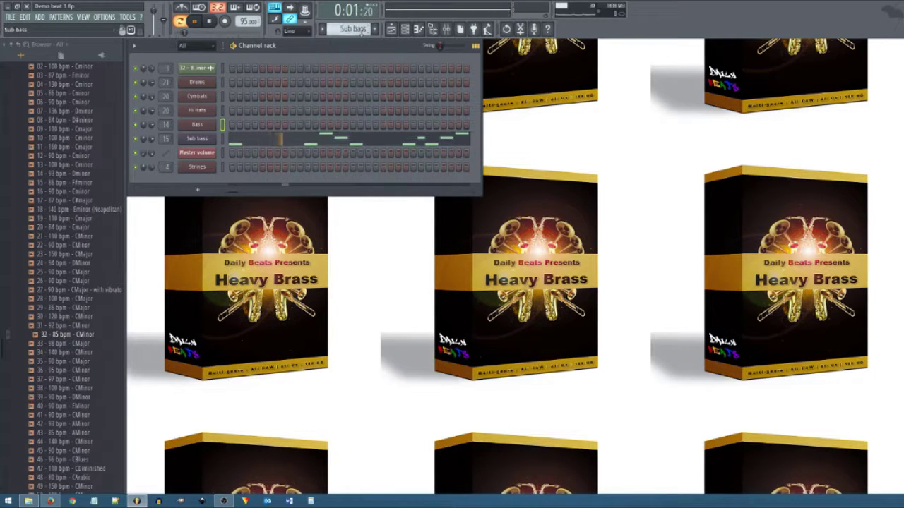
key(space)
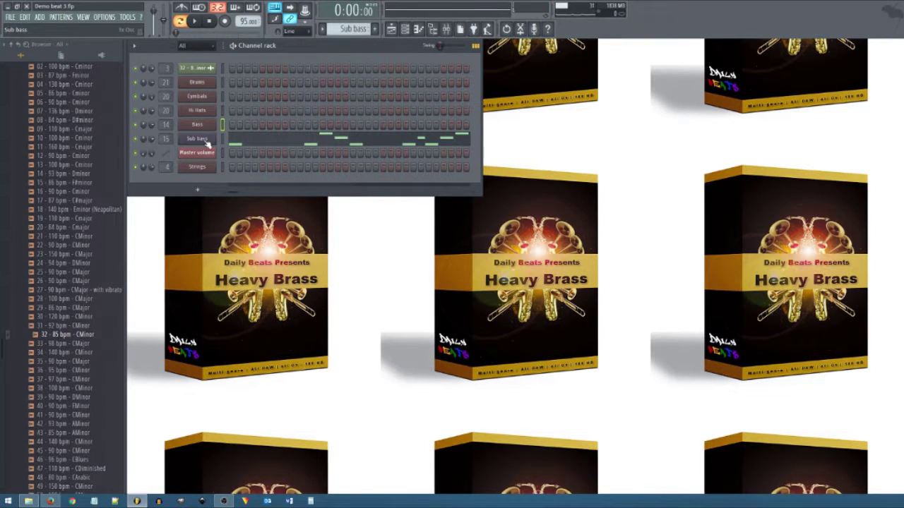
Open the Sub bass channel's 3x Osc and play the pattern with oscillator 1 on a square wave and another shape on oscillator 2
click(220, 143)
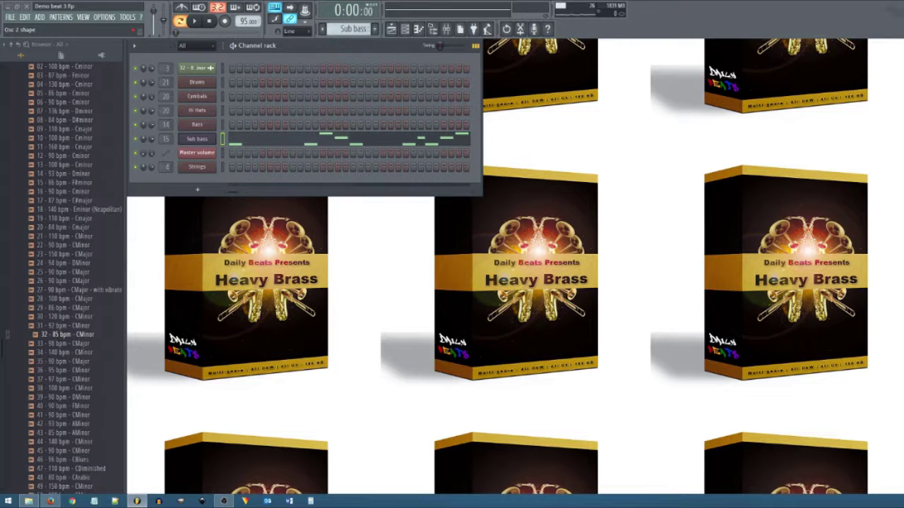
click(197, 139)
drag(574, 61, 568, 137)
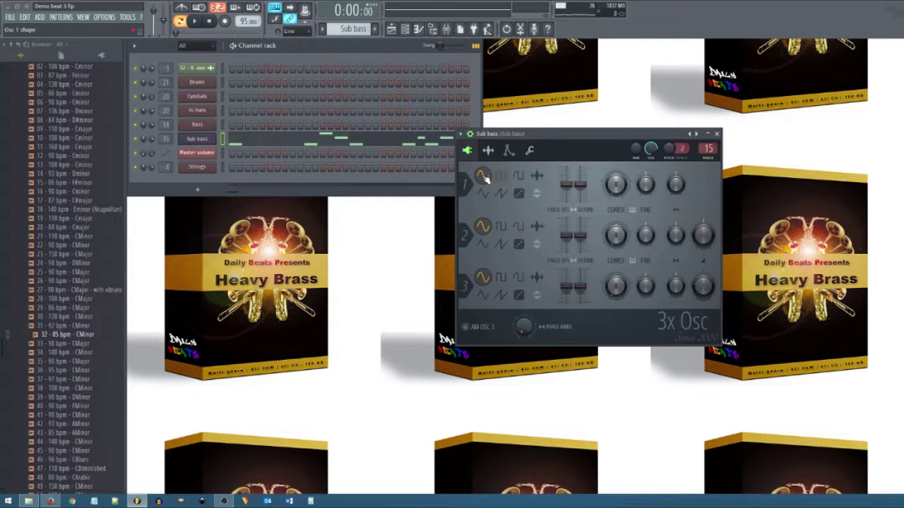
key(space)
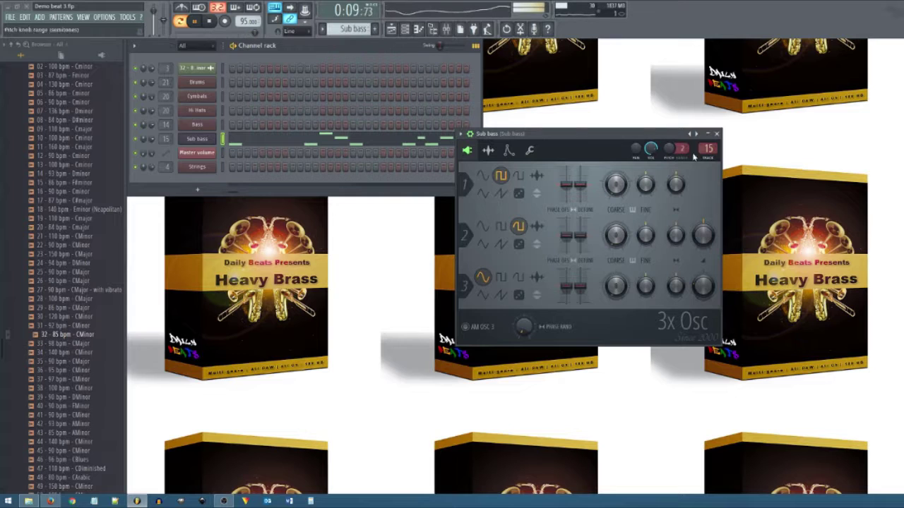
click(717, 133)
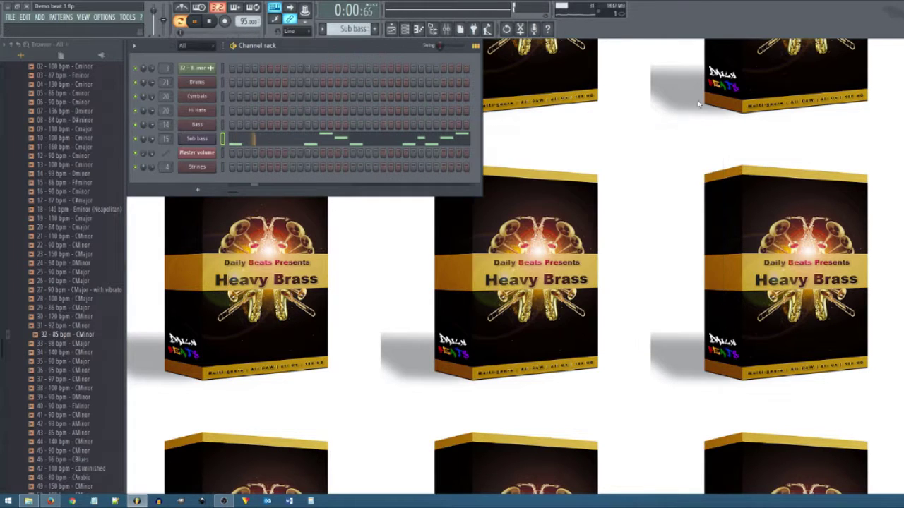
Solo the Bass and Sub bass tracks together in the playlist and play them from bar 5
click(392, 30)
click(177, 310)
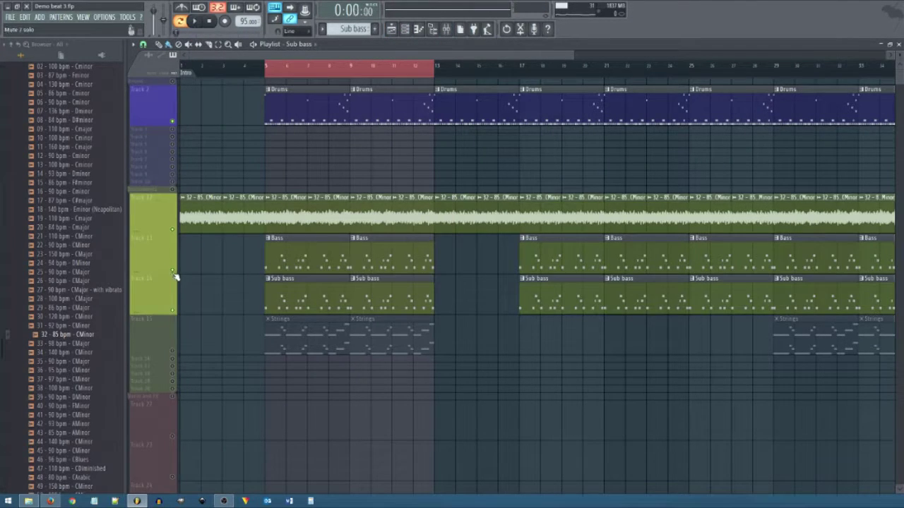
right_click(173, 273)
click(172, 311)
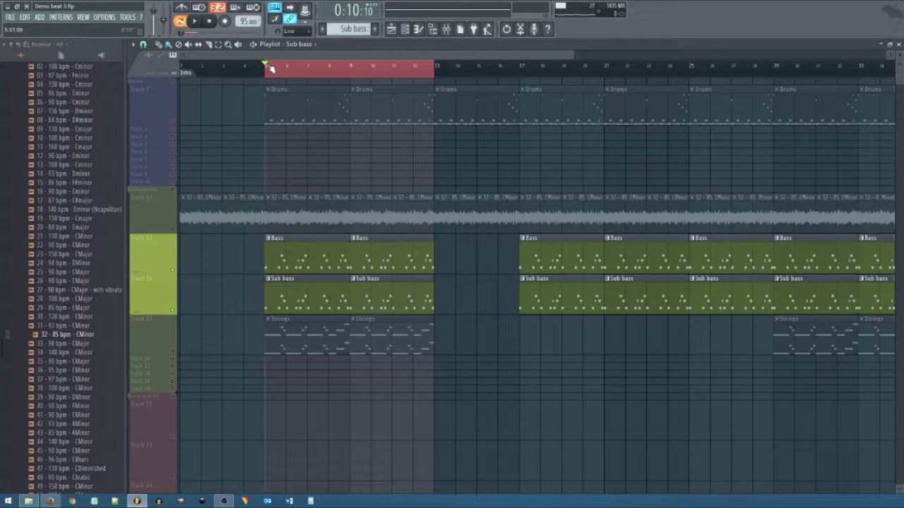
key(space)
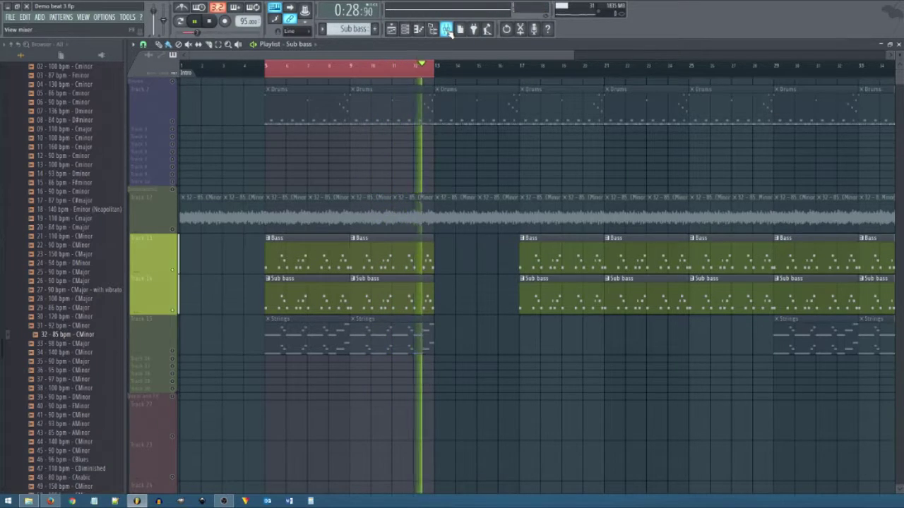
Bring the Drums, brass sample and Strings tracks back into the playing playlist
click(172, 121)
click(173, 230)
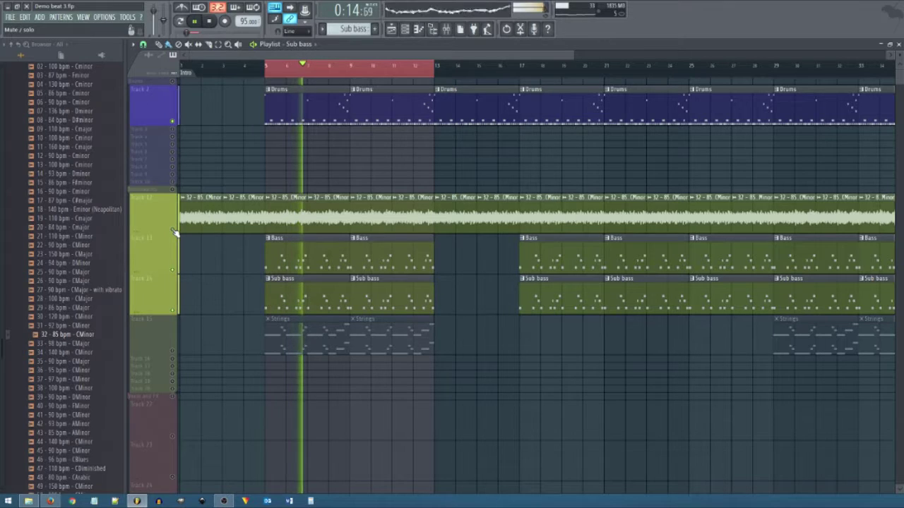
scroll(273, 242, down, 1)
scroll(274, 241, up, 1)
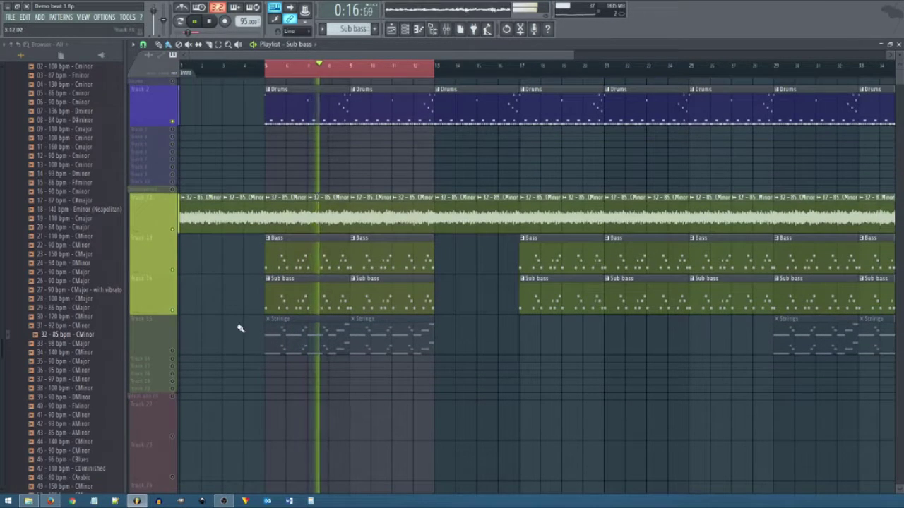
click(174, 352)
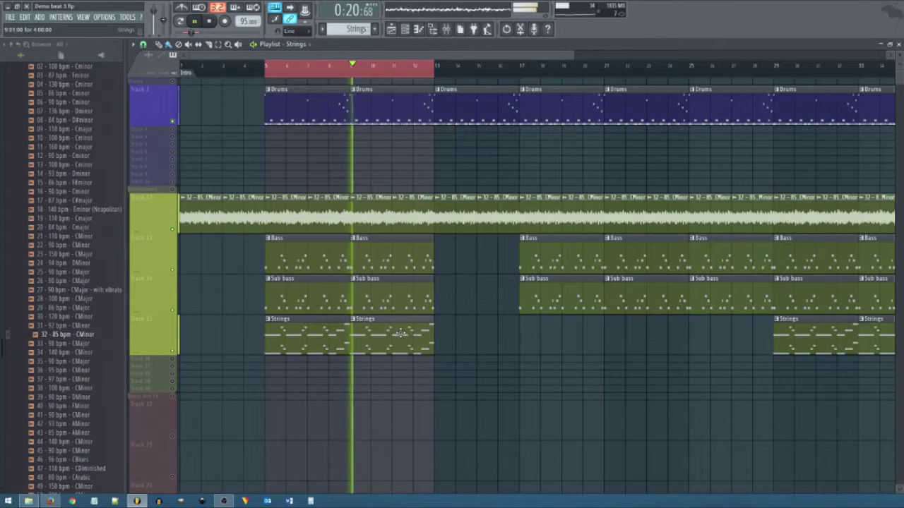
Examine the Strings channel's notes in the piano roll while the song plays
click(899, 44)
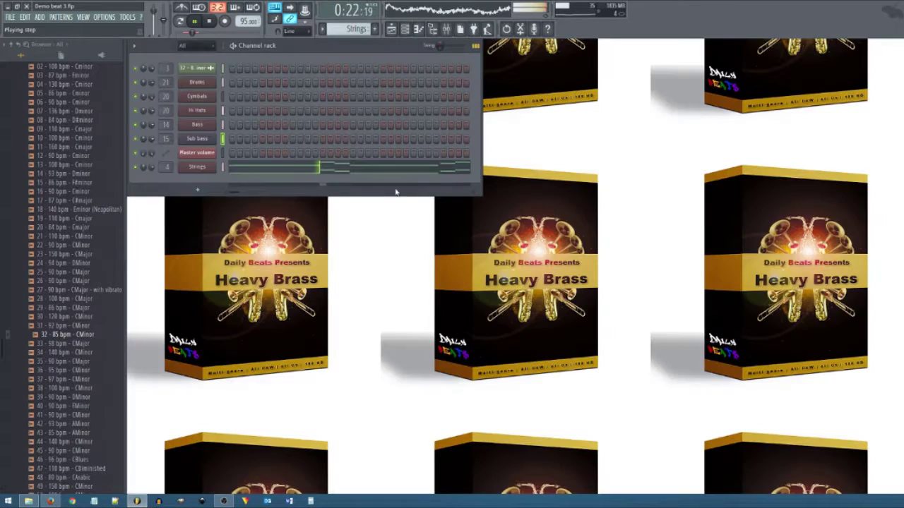
click(227, 171)
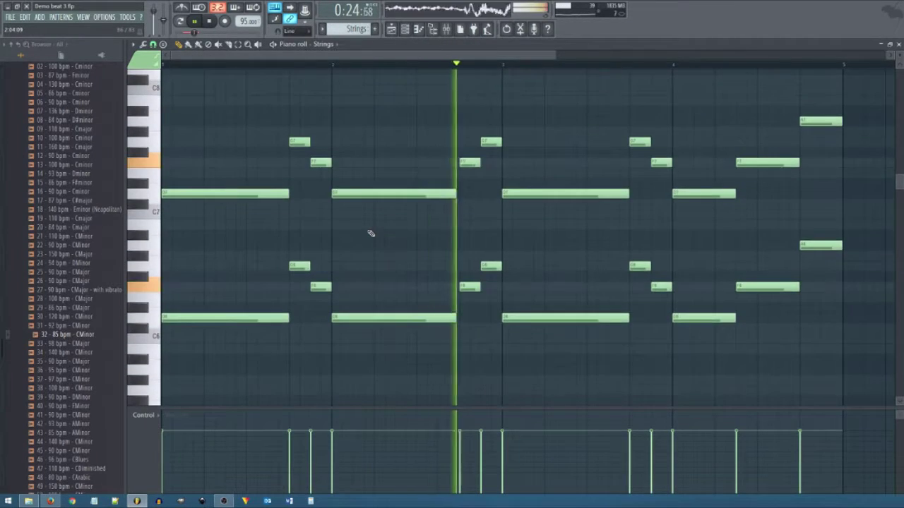
scroll(371, 233, up, 1)
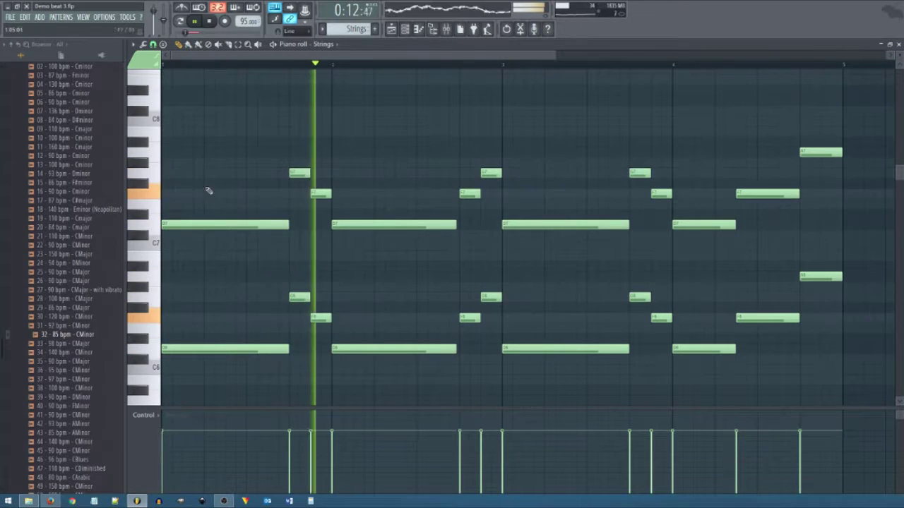
click(899, 45)
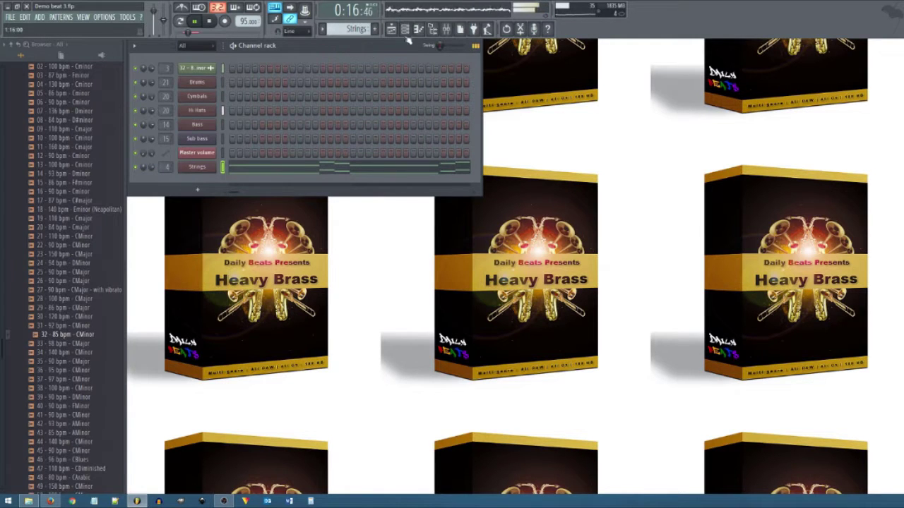
Select the Drums bus on mixer track 19 and look at its EQ effect
click(449, 31)
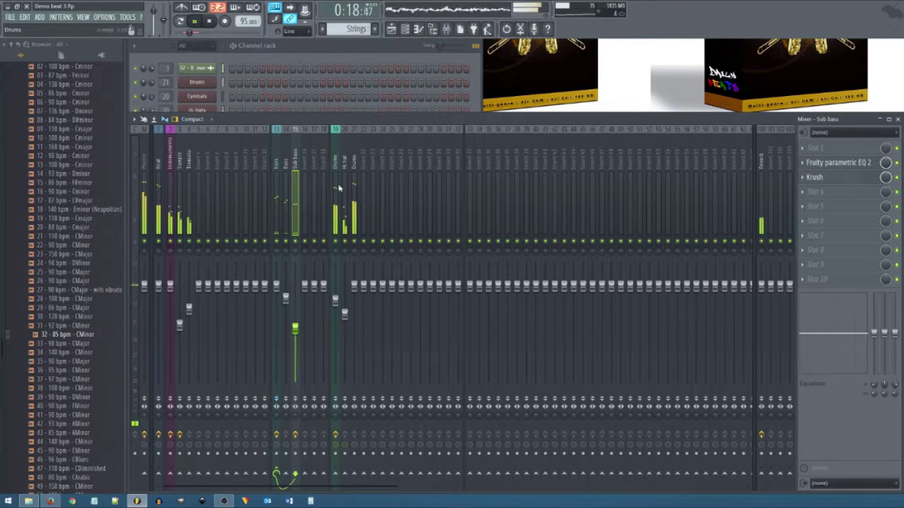
click(357, 161)
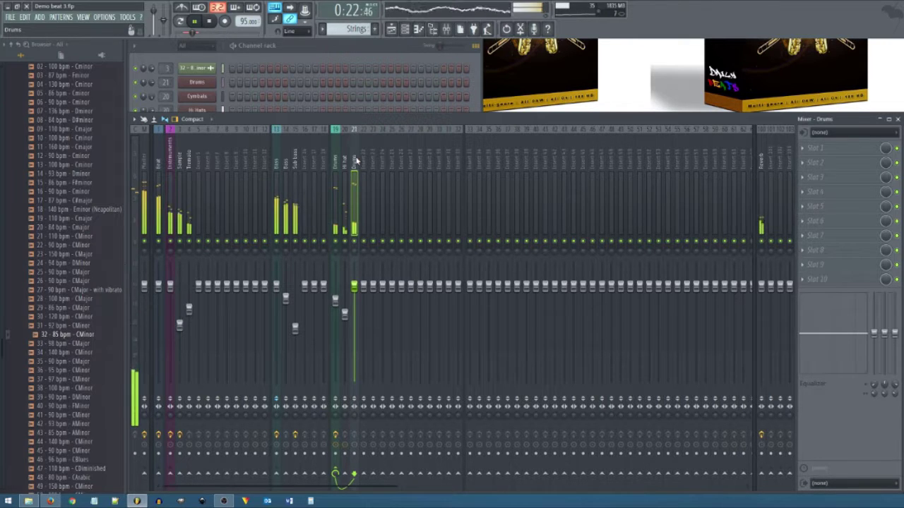
key(Left)
key(Left)
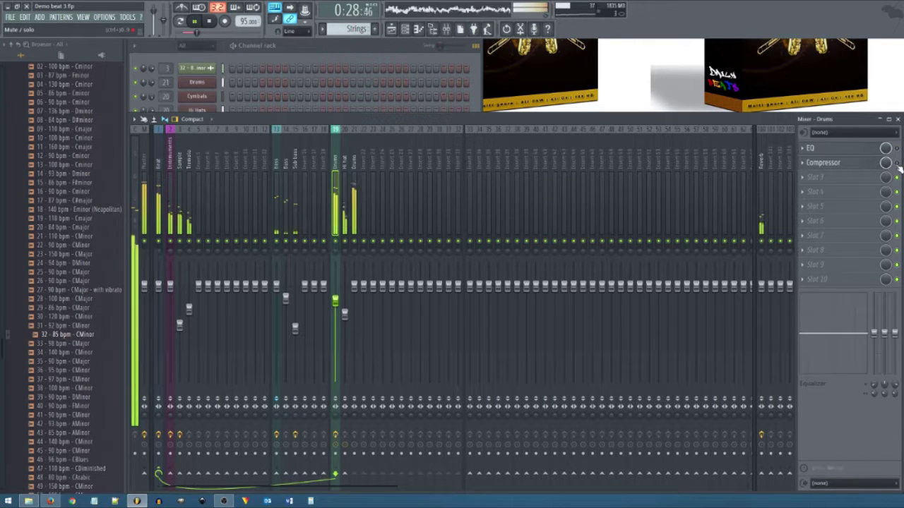
click(847, 151)
click(477, 138)
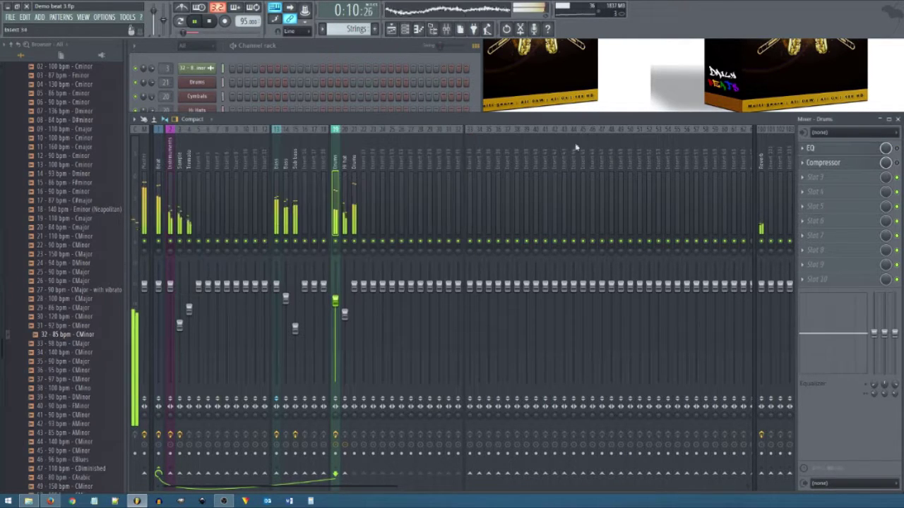
Enable the Compressor on the Drums bus, and examine its COMP settings and the EQ while the drums play
click(826, 163)
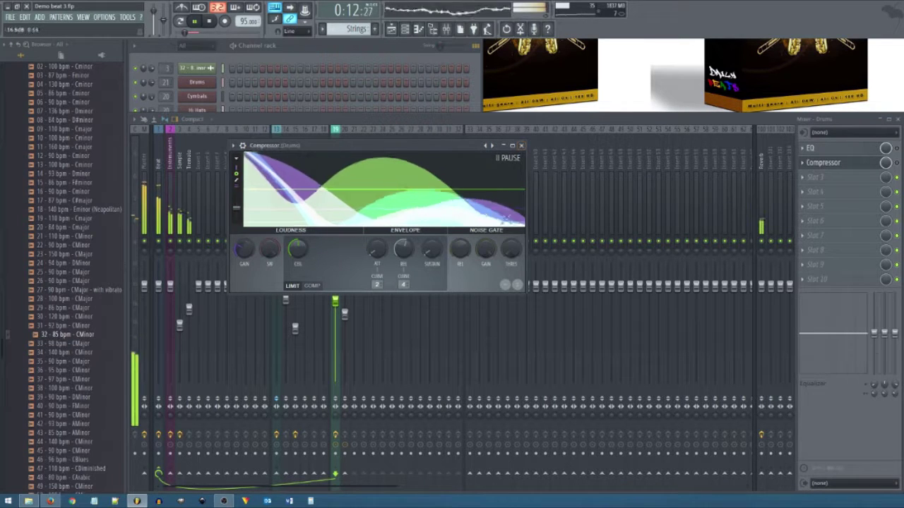
click(898, 163)
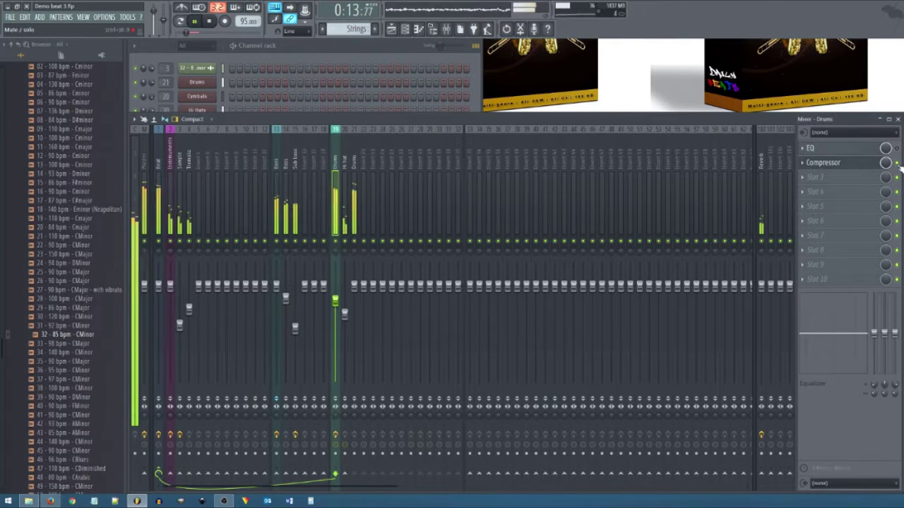
click(853, 165)
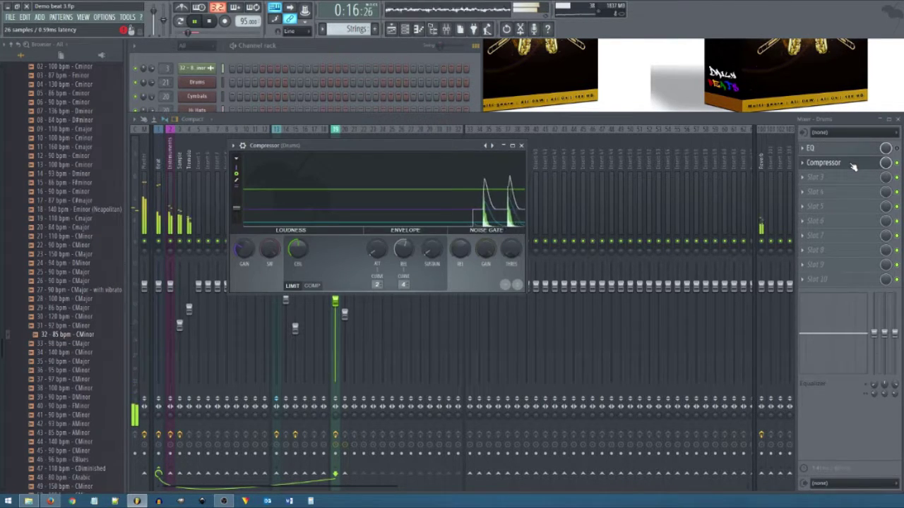
click(312, 286)
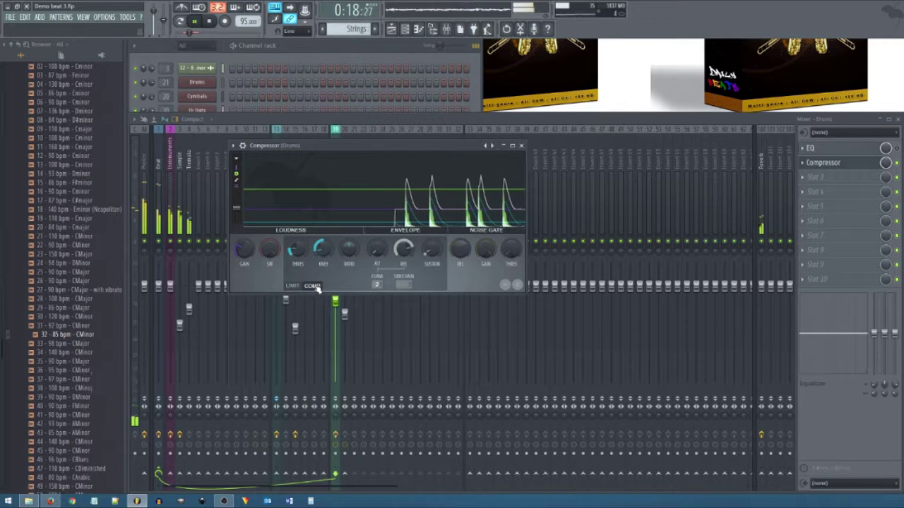
drag(412, 151, 564, 128)
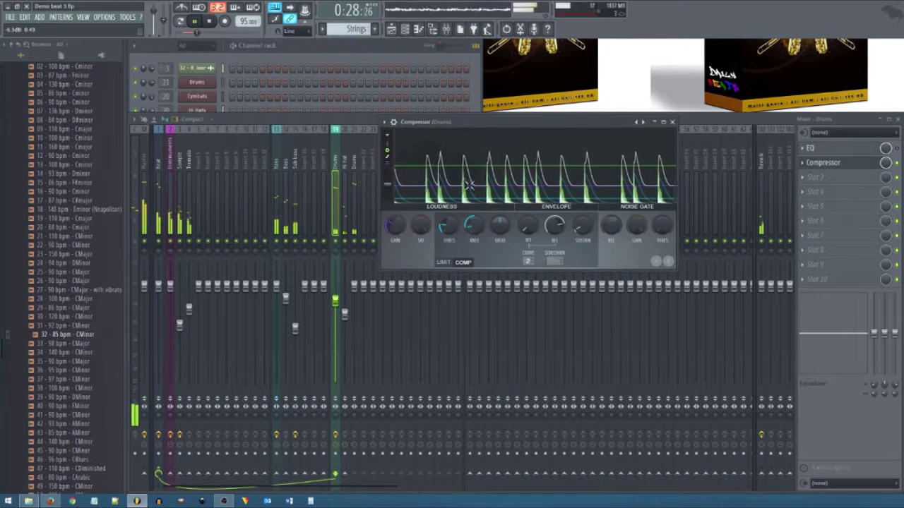
click(897, 163)
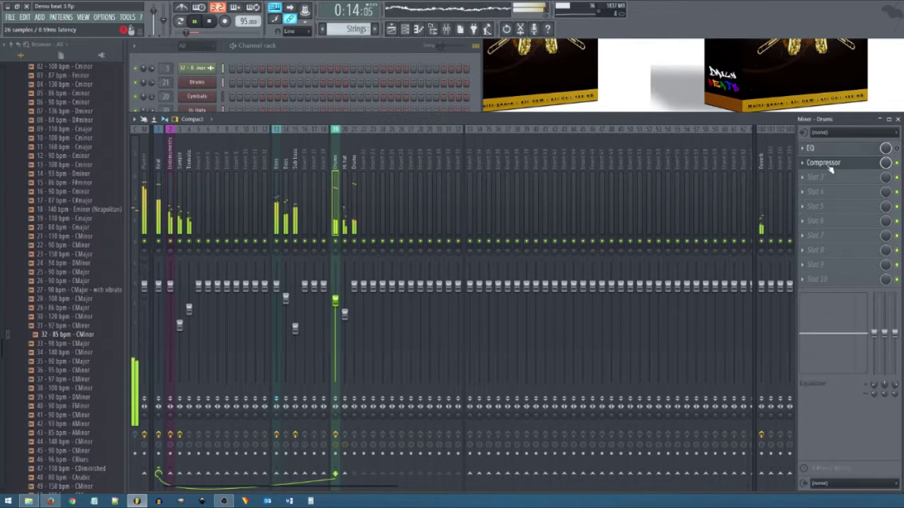
click(851, 159)
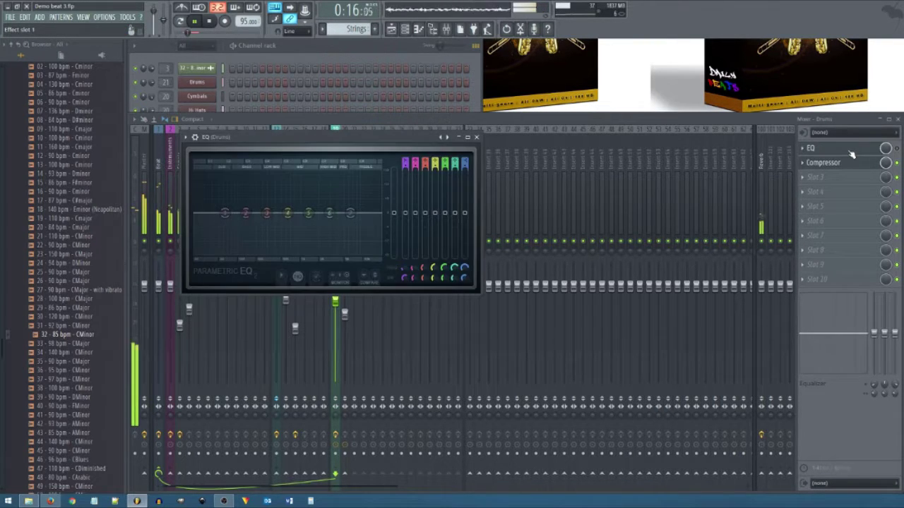
click(672, 124)
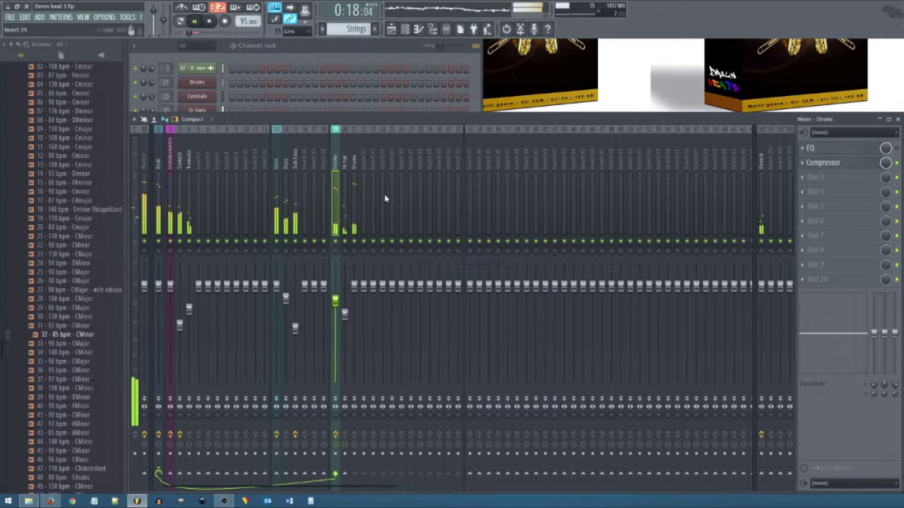
Solo the Sub bass mixer track and open its Fruity parametric EQ 2
click(296, 164)
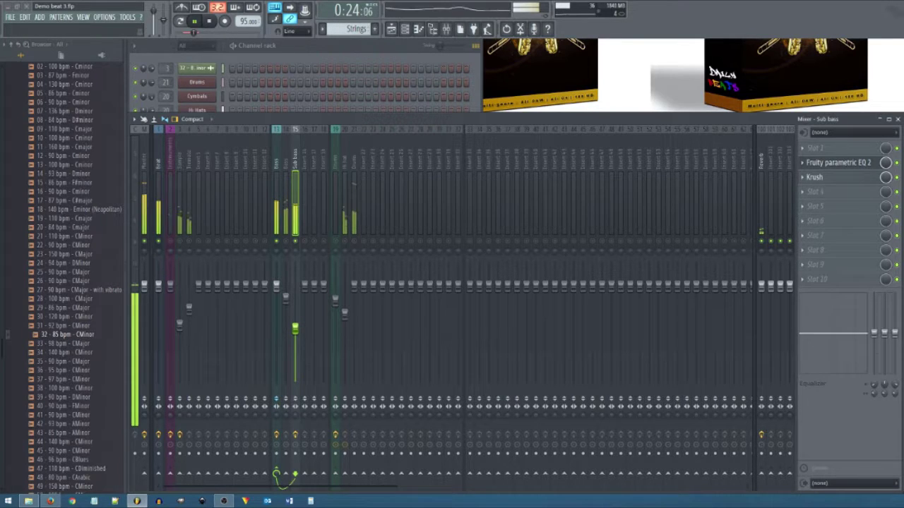
click(840, 163)
drag(671, 120, 592, 194)
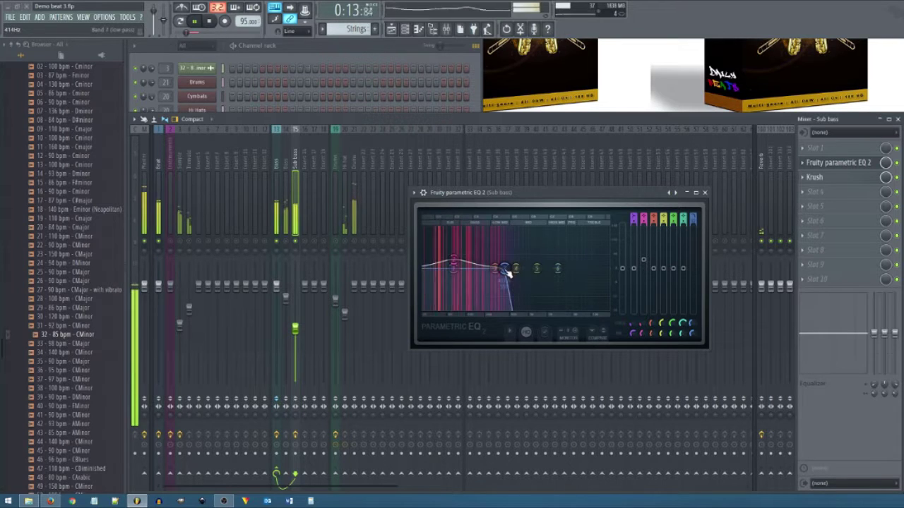
Audition the Sub bass with the EQ's band 7 low-pass raised to about 15 kHz, and return the band to around 414 Hz
drag(506, 270, 604, 269)
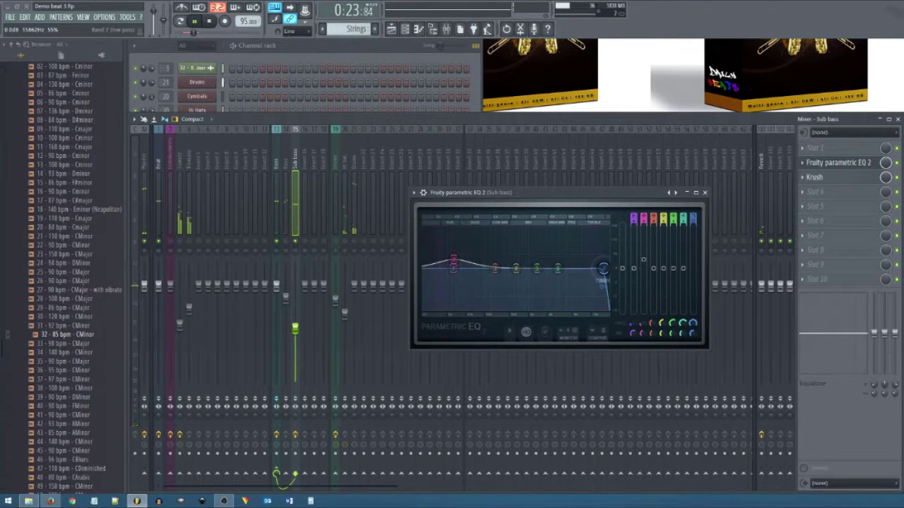
drag(603, 268, 515, 268)
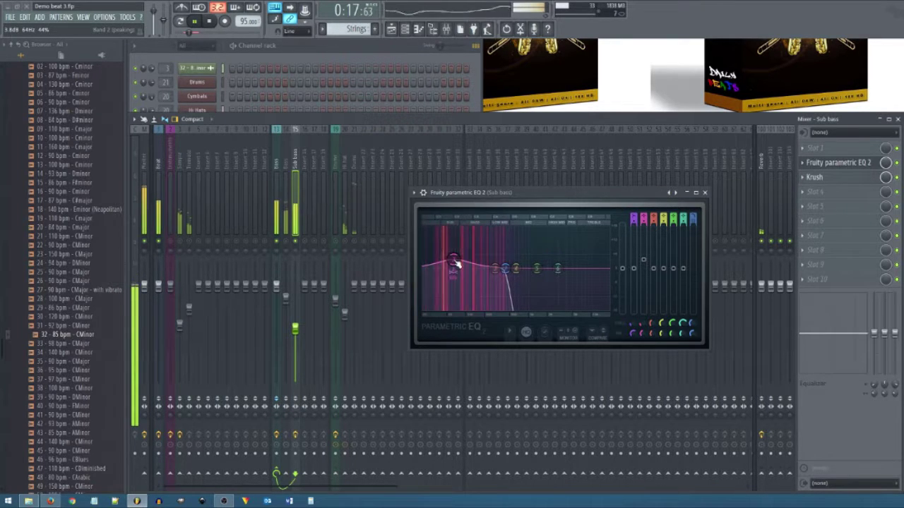
click(704, 192)
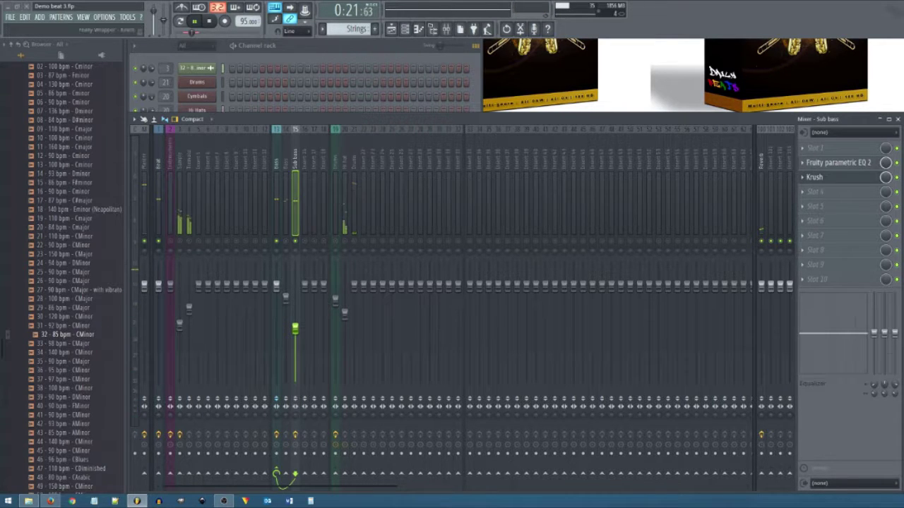
Examine the Krush effect's drive, filter and dry/wet settings on the Sub bass mixer track
click(815, 177)
drag(676, 131, 560, 178)
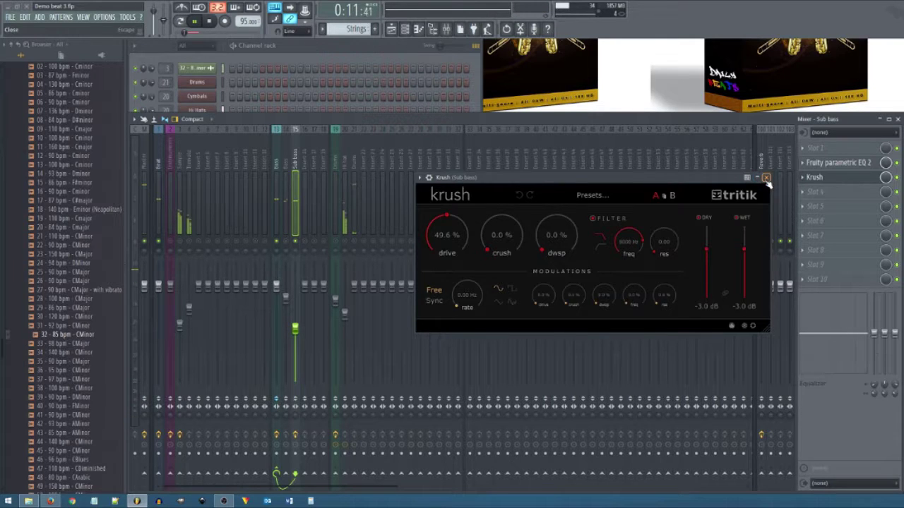
Close the Krush effect, check the EQ on the Bass bus, and disable that EQ
click(767, 178)
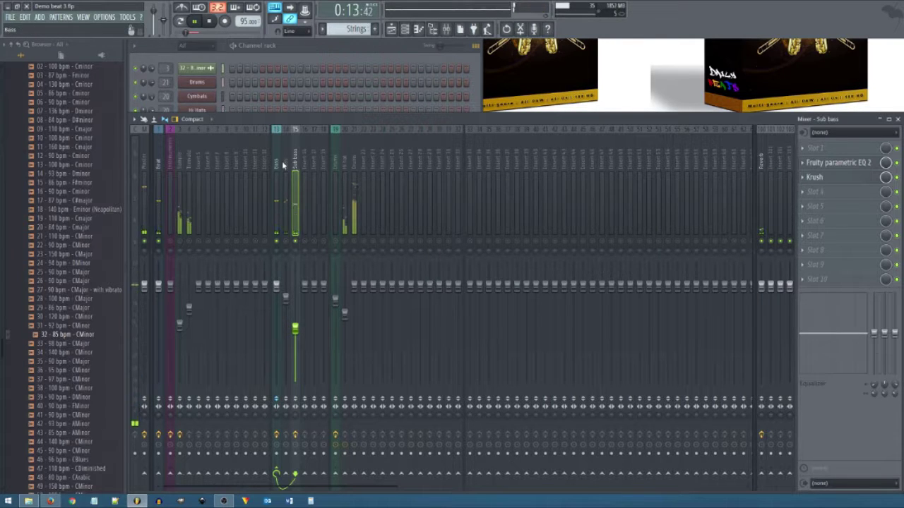
click(286, 212)
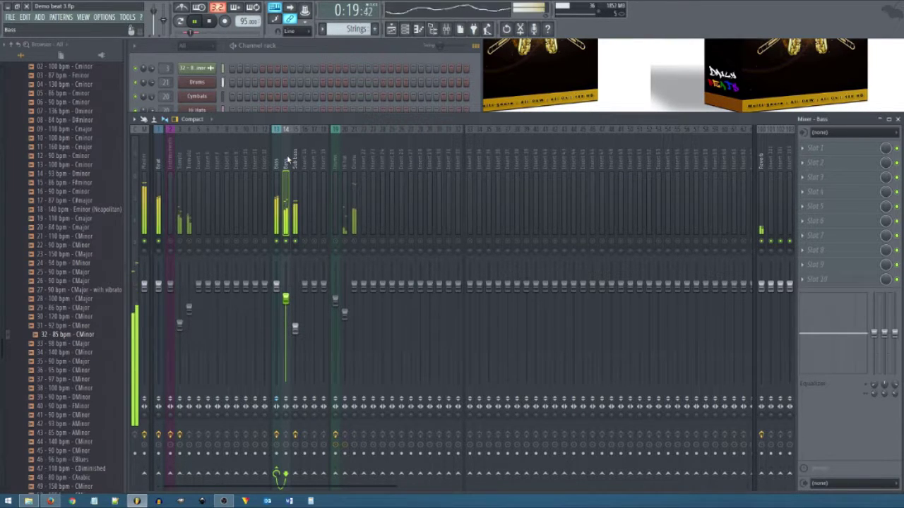
click(276, 163)
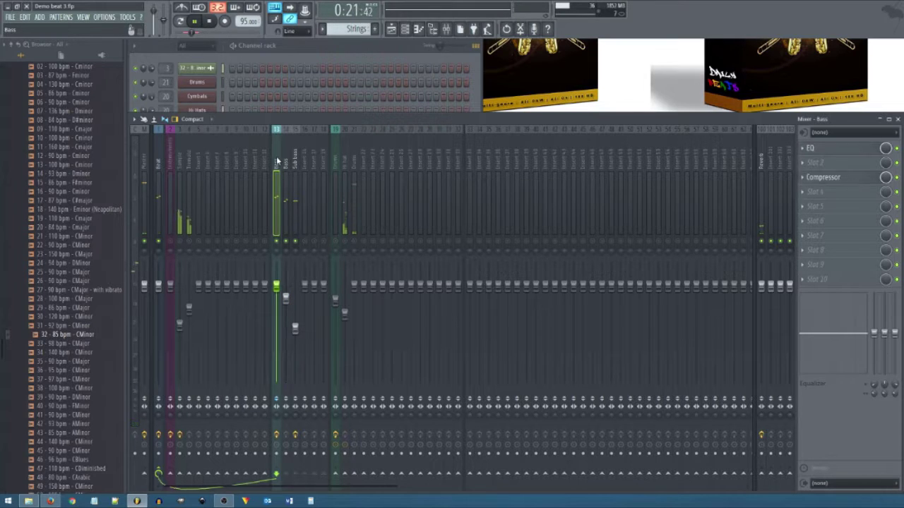
click(835, 152)
drag(462, 79, 607, 93)
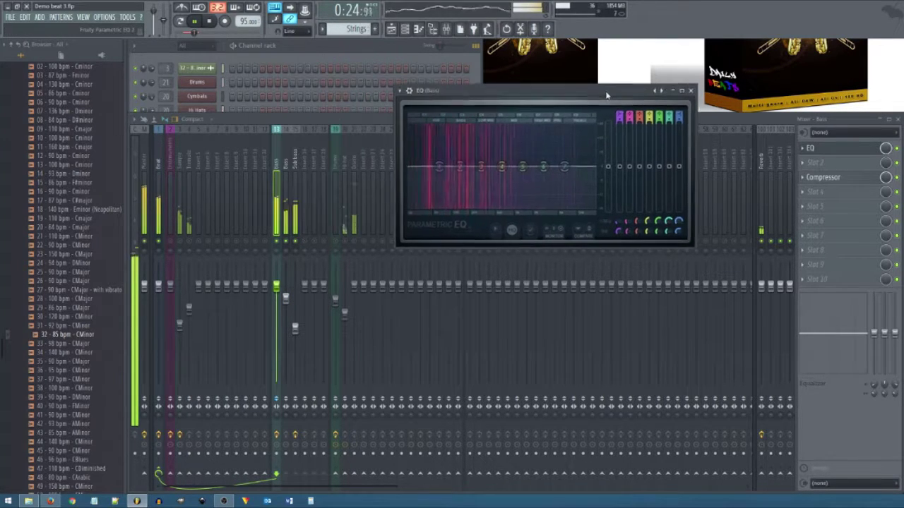
click(691, 92)
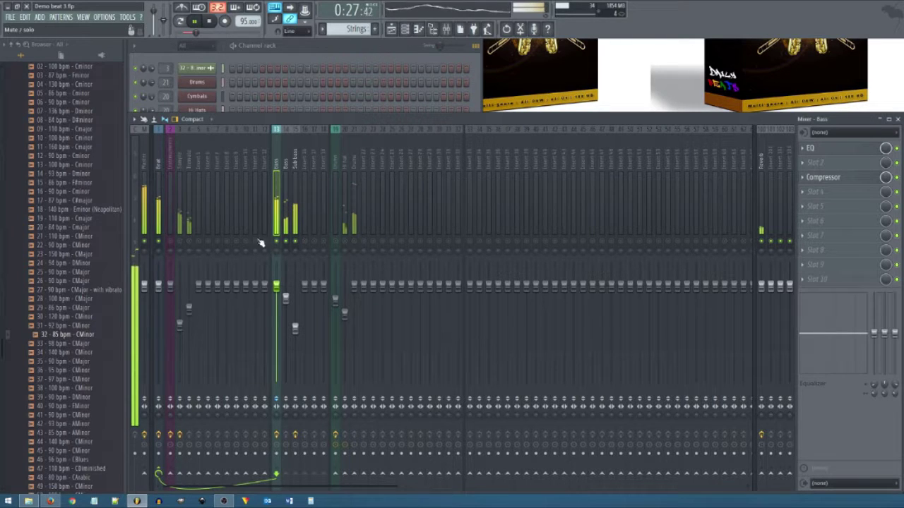
Audition the Bass bus Compressor with its gain raised, reset the gain, and examine its COMP settings during playback
click(823, 177)
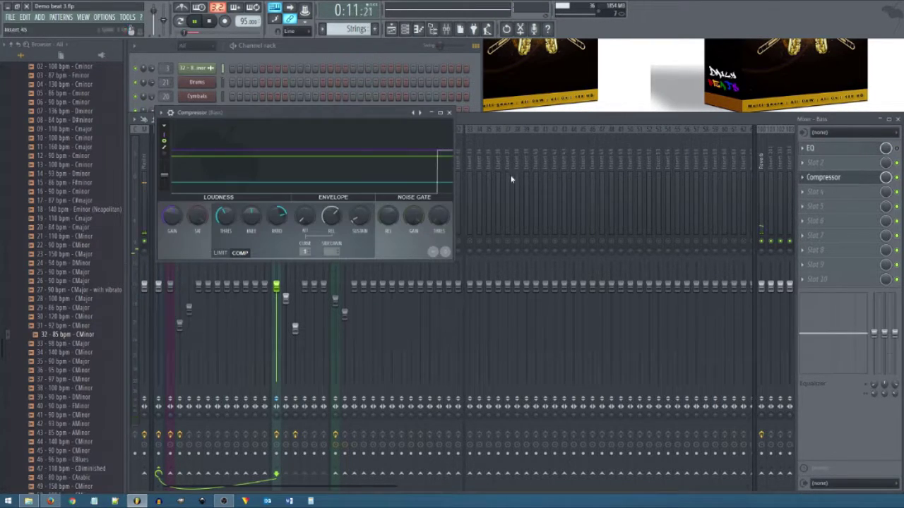
drag(365, 118, 565, 125)
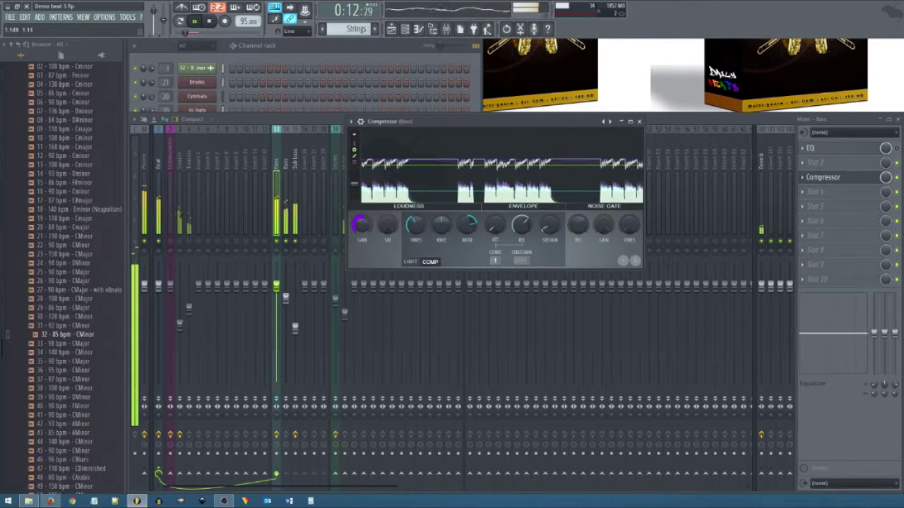
right_click(361, 226)
click(377, 239)
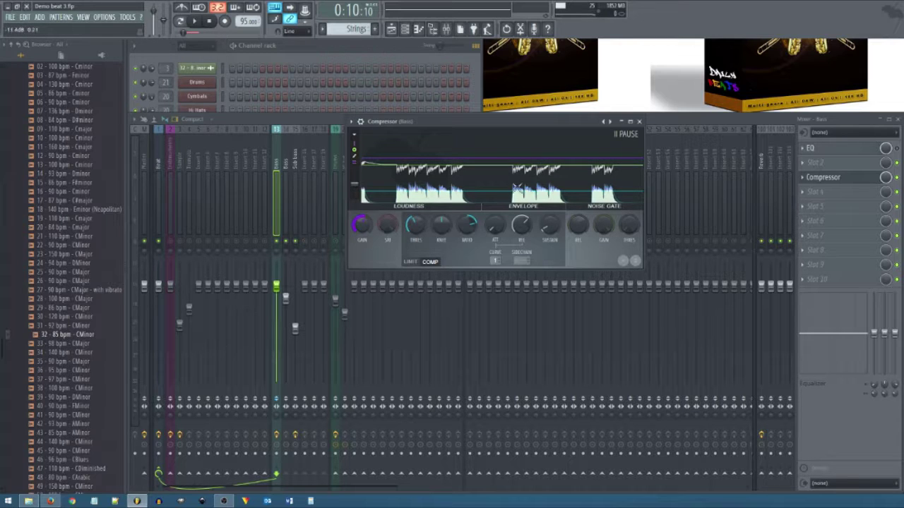
key(space)
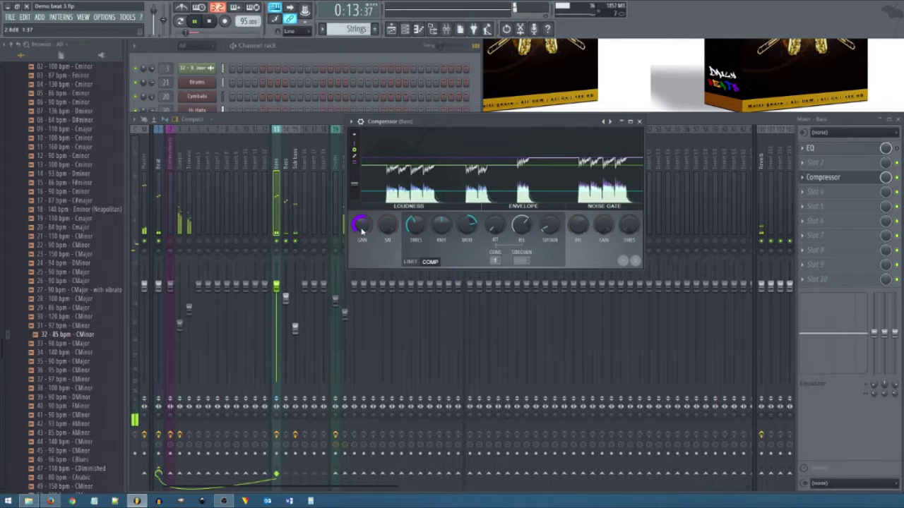
click(639, 122)
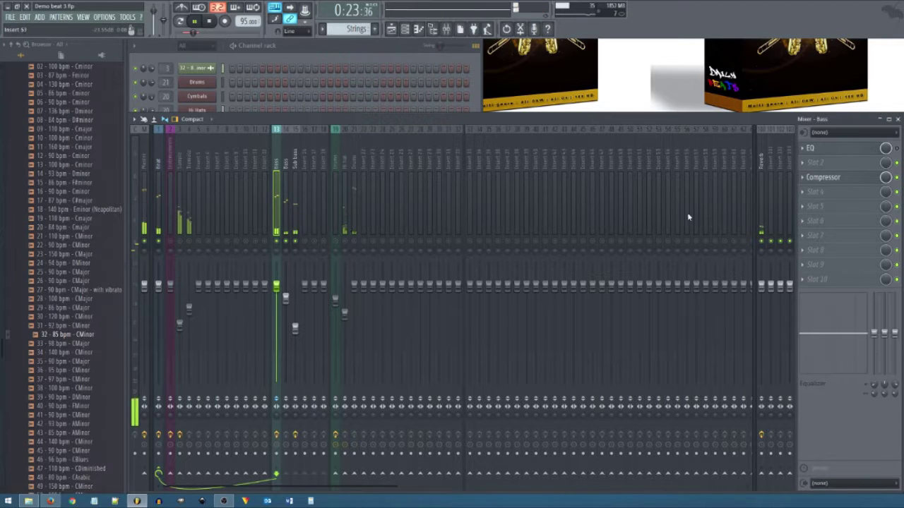
click(834, 182)
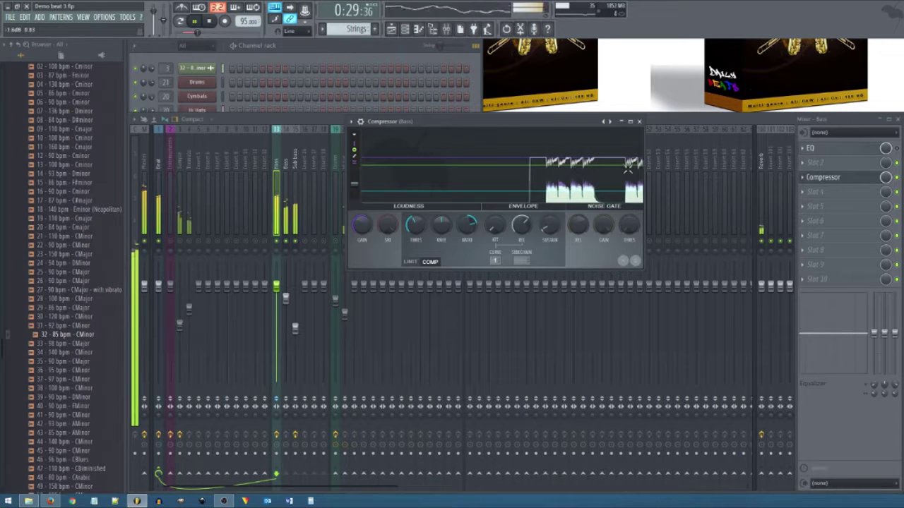
click(638, 122)
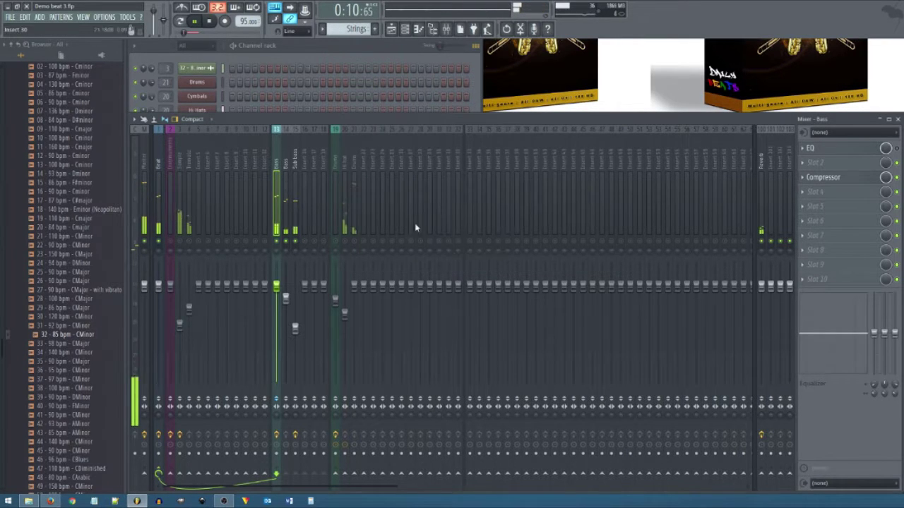
Unsolo the Bass bus and examine the low cut in the Sample track's Fruity parametric EQ 2
right_click(277, 241)
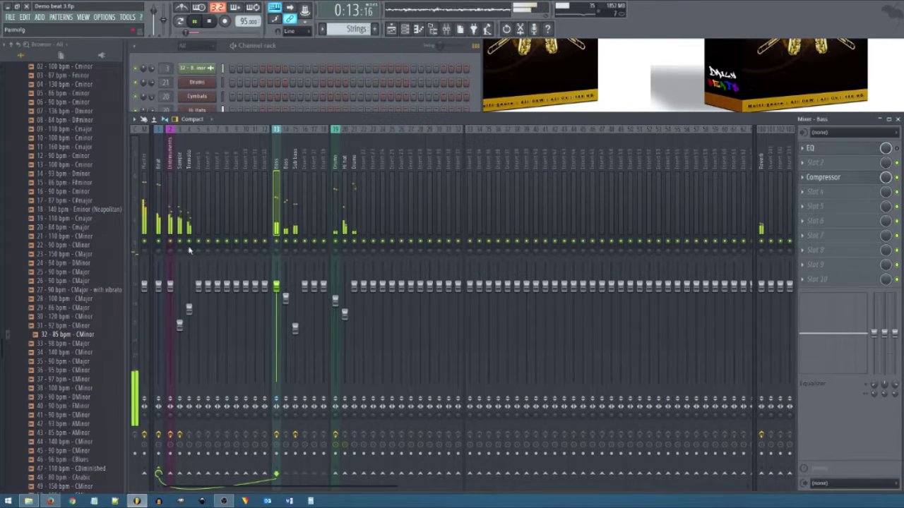
click(188, 180)
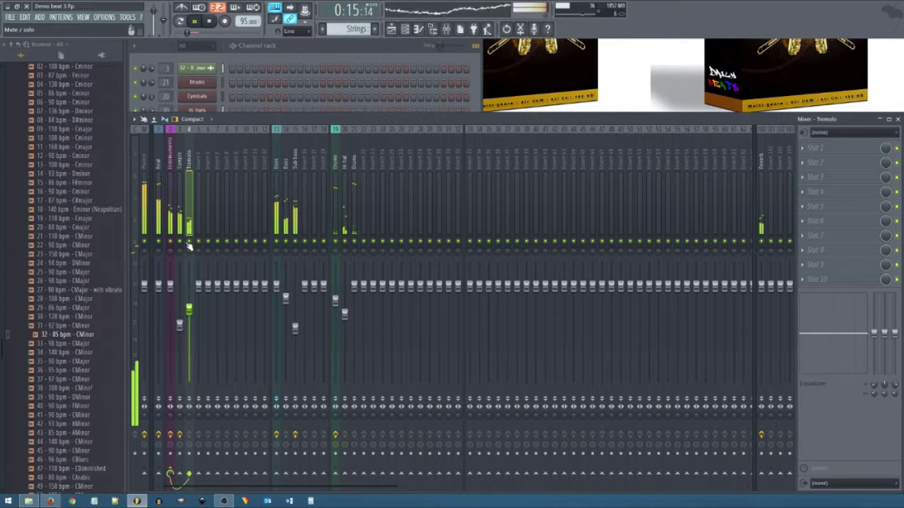
click(180, 160)
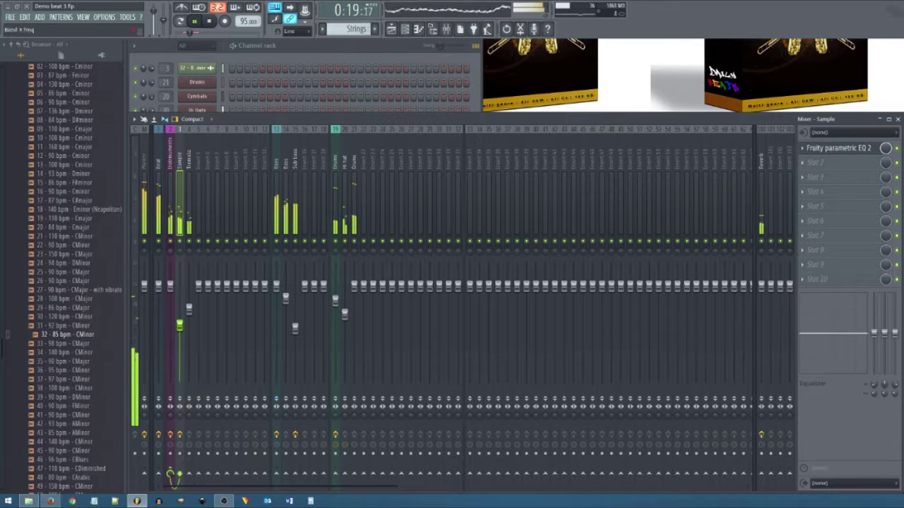
click(838, 148)
drag(628, 174, 593, 164)
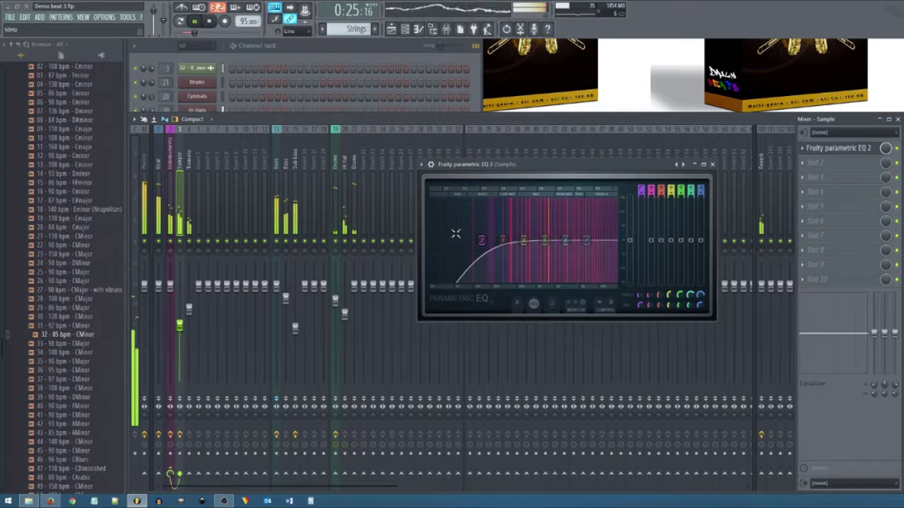
click(712, 165)
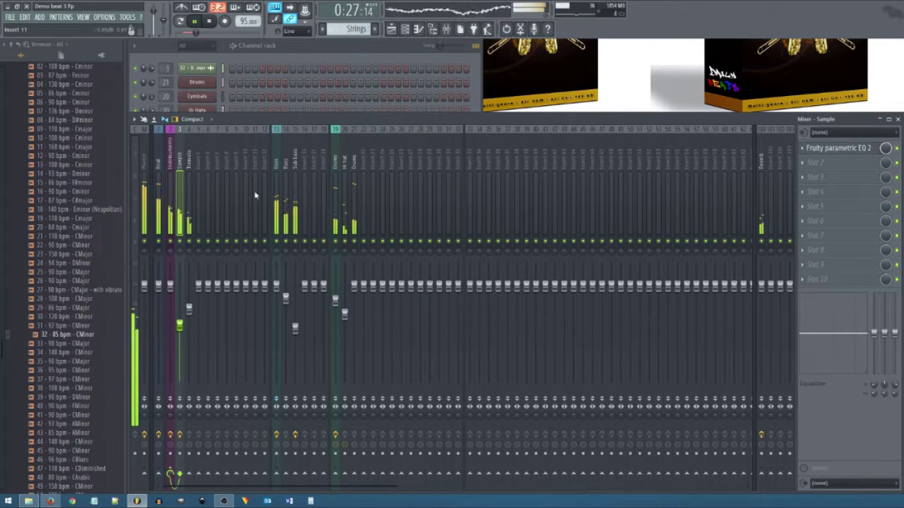
Examine the Instruments bus's EQ spectrum in an enlarged plugin window while the beat plays
click(171, 164)
click(850, 149)
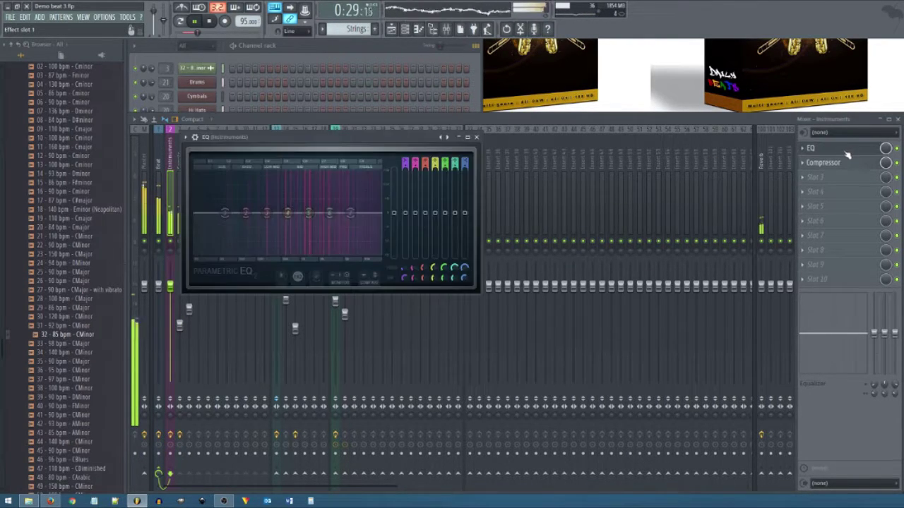
drag(423, 137, 571, 146)
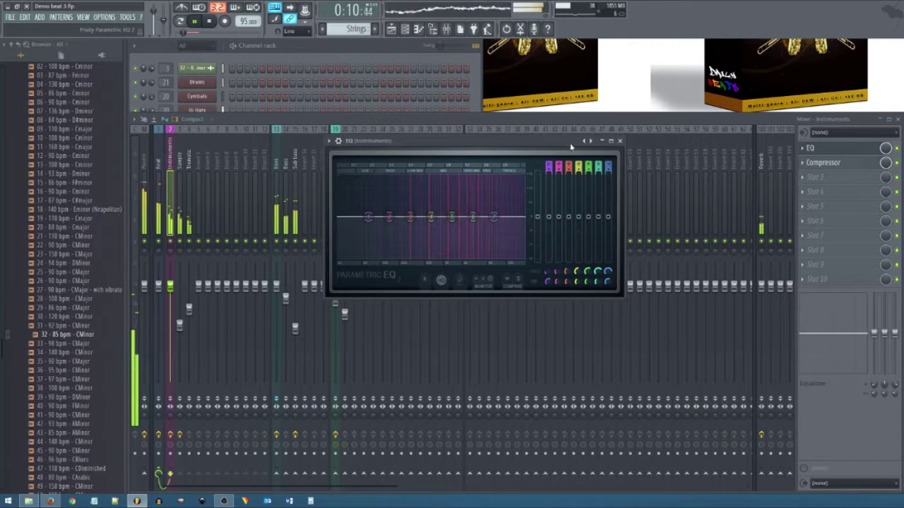
click(612, 142)
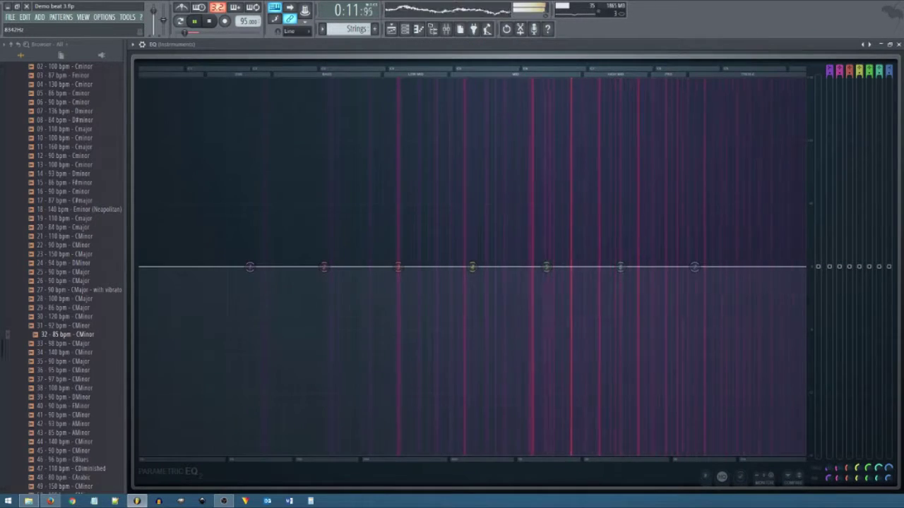
click(890, 44)
click(620, 142)
Check the Instruments bus's Compressor, disable both it and the EQ, and save the project
click(823, 163)
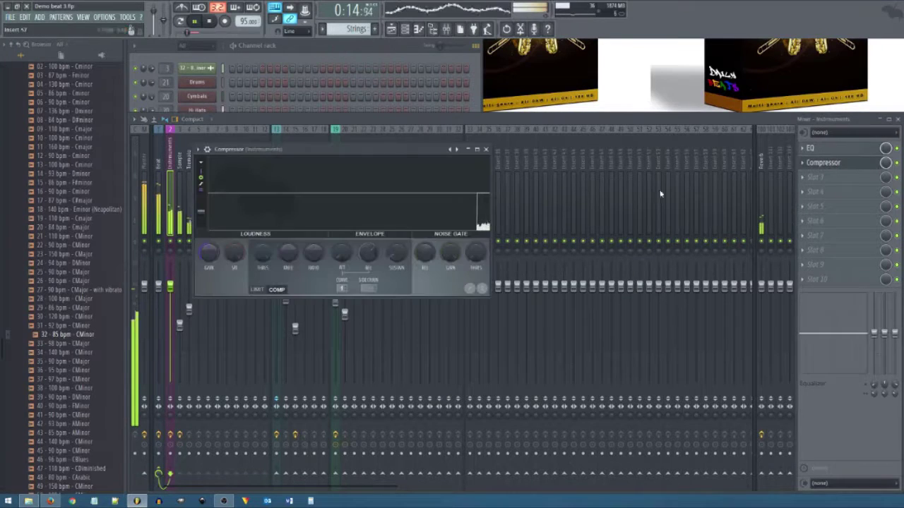
drag(417, 148, 634, 151)
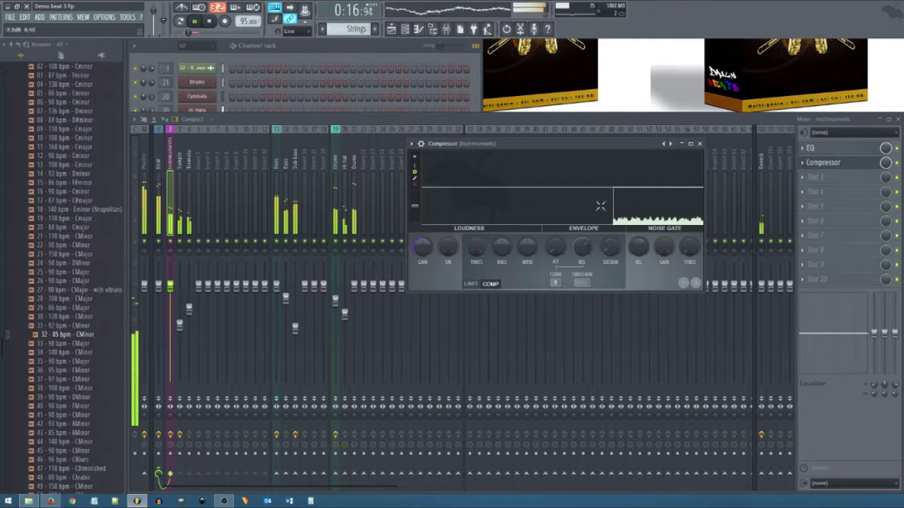
click(472, 284)
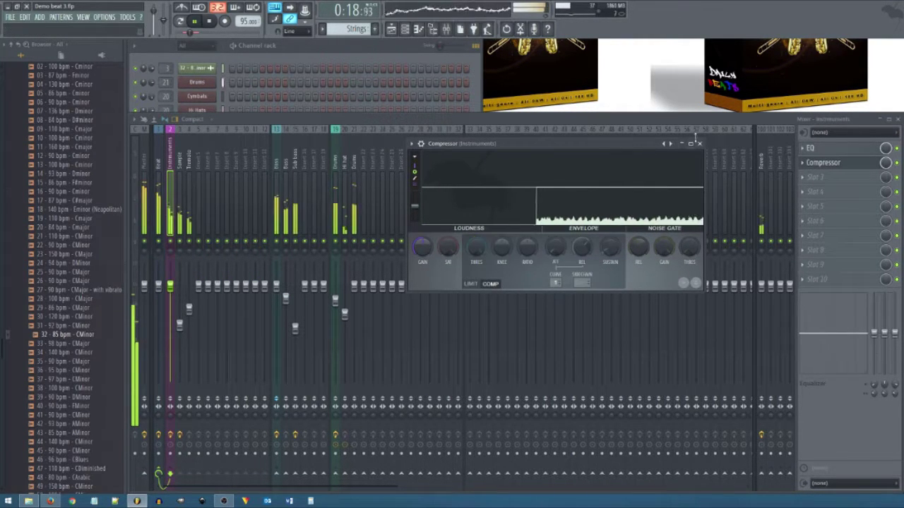
click(853, 159)
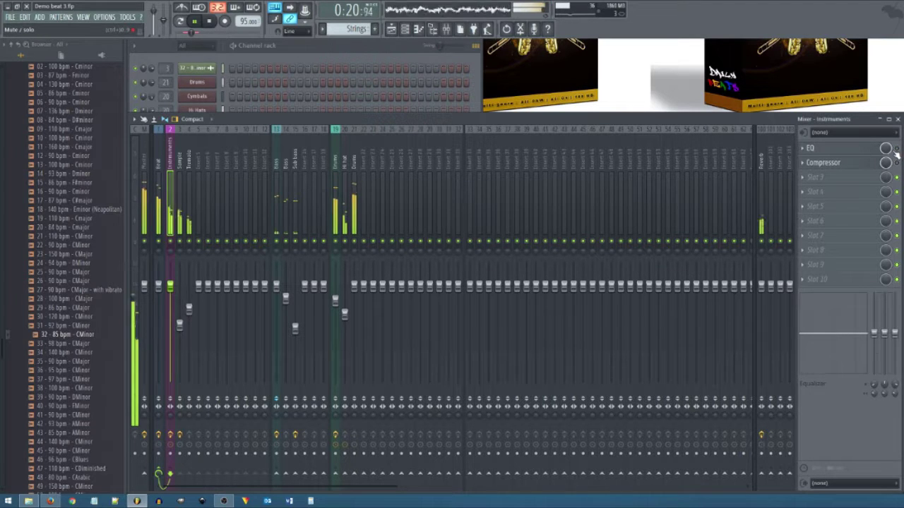
key(ctrl+s)
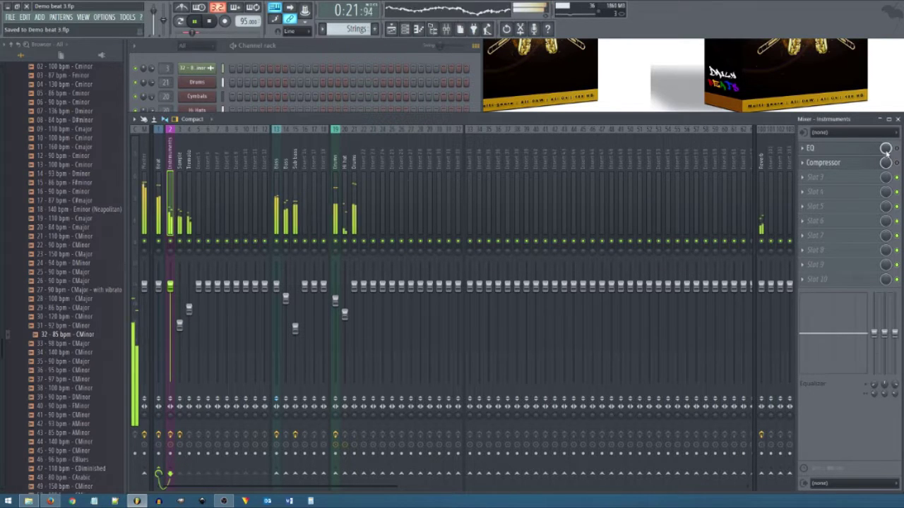
Remove the Sidechain Comp effect from the Beat bus in the mixer
click(157, 158)
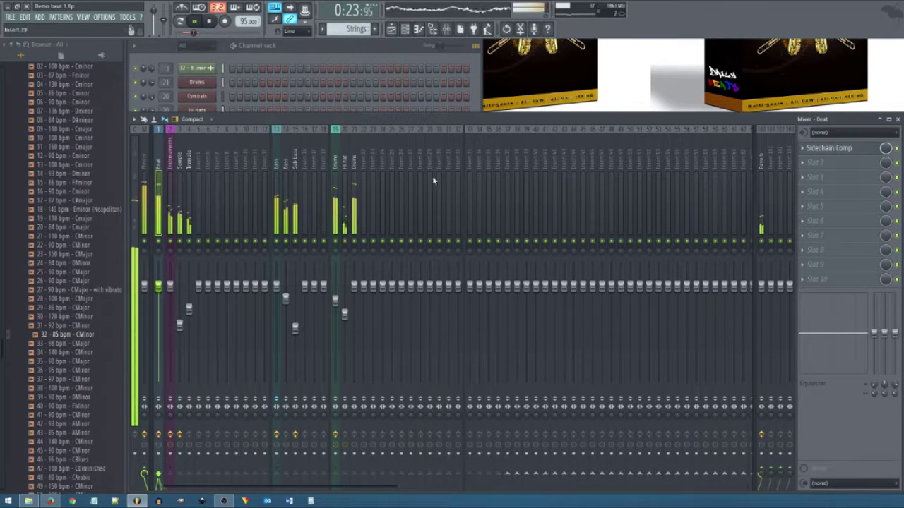
click(814, 158)
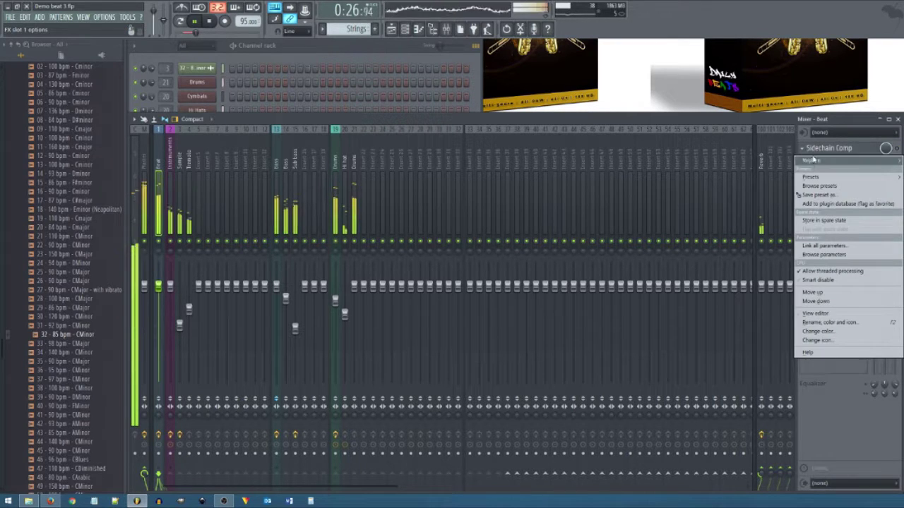
mouse_move(813, 160)
click(781, 36)
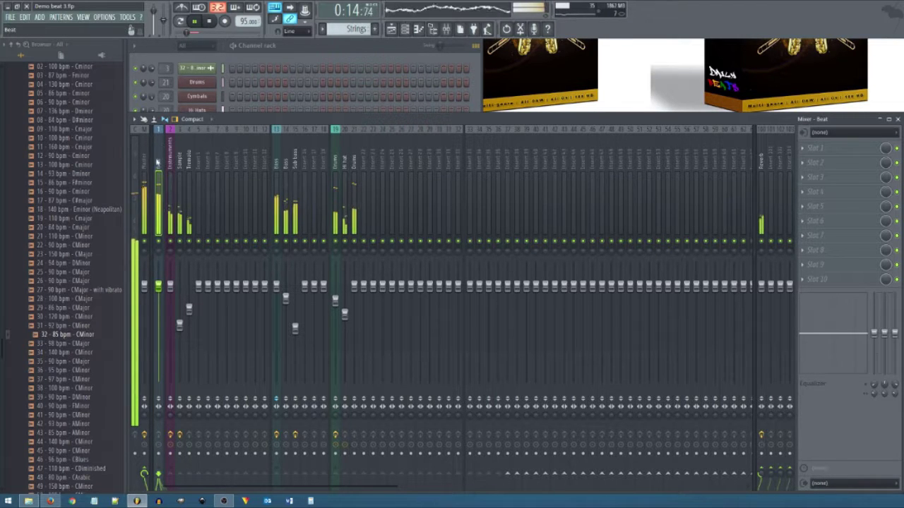
Examine how the mixer tracks are routed, from Tremolo and Sample through the Instruments bus to the Beat bus
click(189, 164)
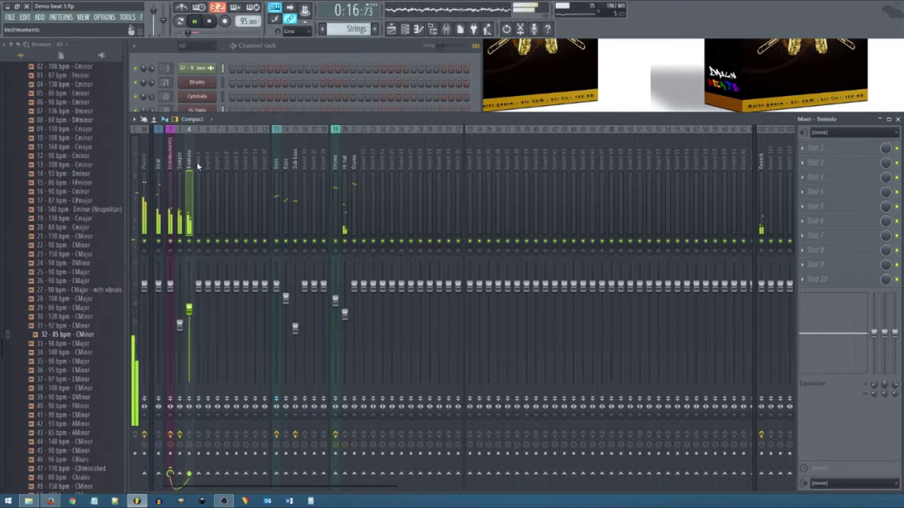
click(315, 173)
click(354, 173)
click(199, 170)
click(179, 170)
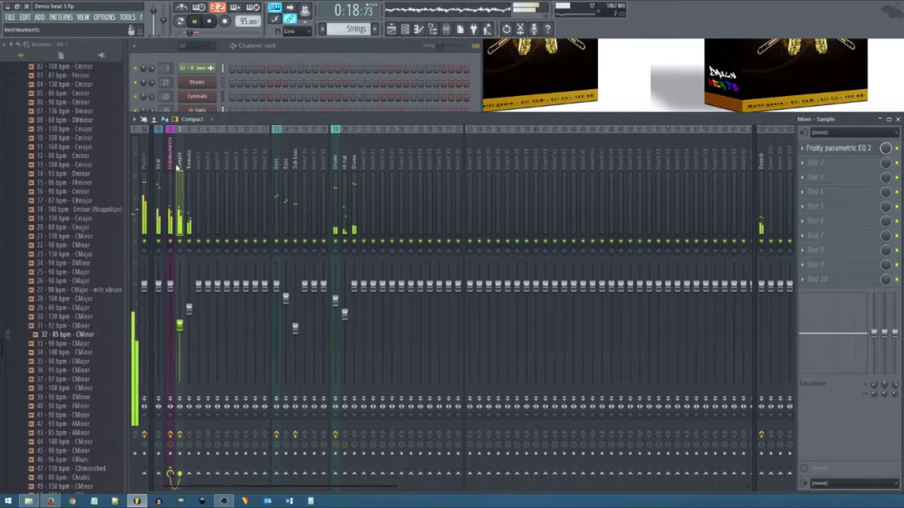
click(170, 169)
click(159, 165)
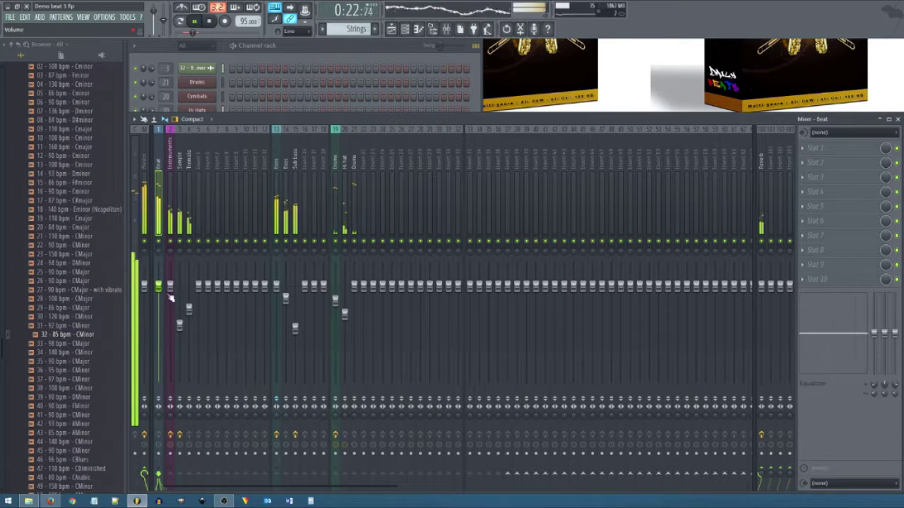
Audition the Beat bus volume lowered to about 79% and 74%, resetting the fader after each
drag(159, 286, 158, 306)
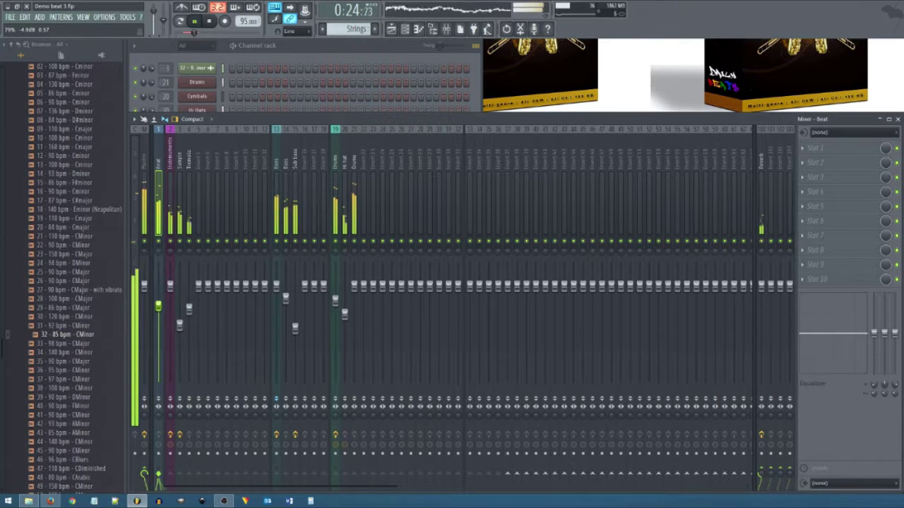
right_click(159, 309)
click(172, 315)
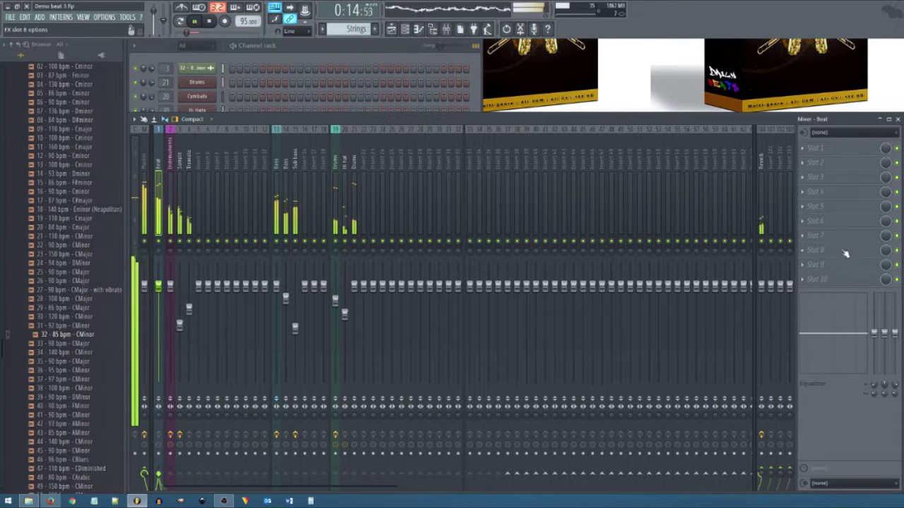
drag(159, 286, 158, 317)
right_click(158, 315)
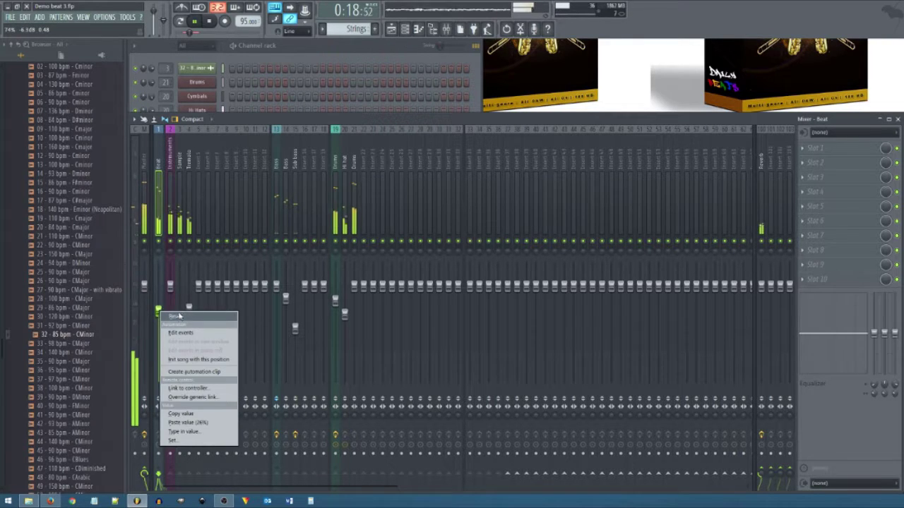
click(180, 320)
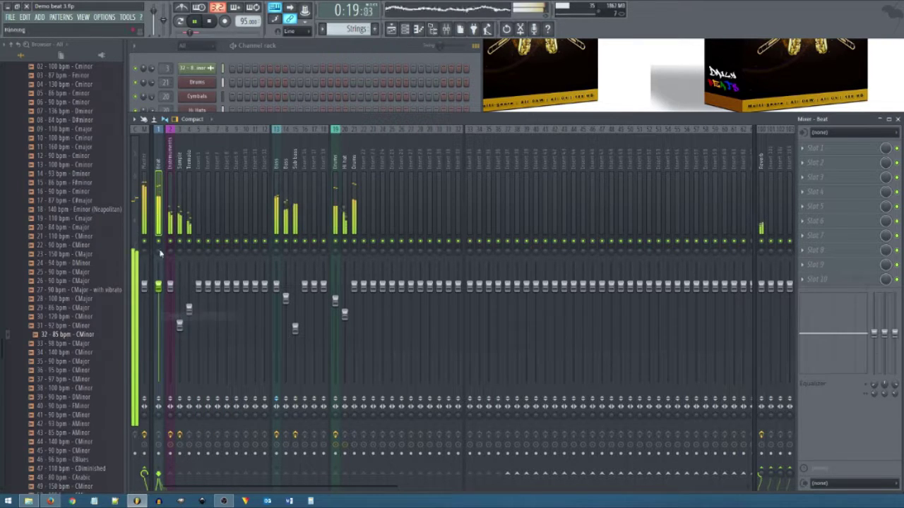
Examine the high-pass band in the Master track's Fruity parametric EQ 2 and check the Beat bus volume fader
click(145, 164)
click(844, 148)
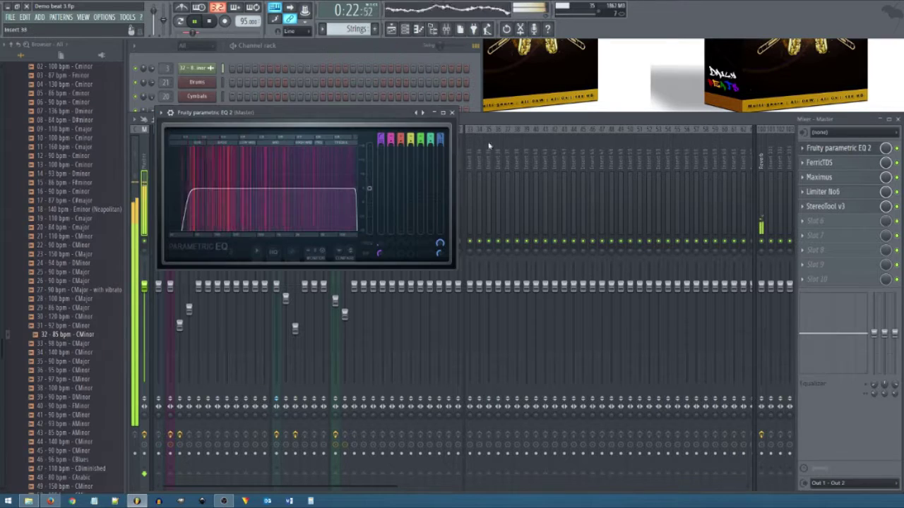
drag(374, 120, 579, 132)
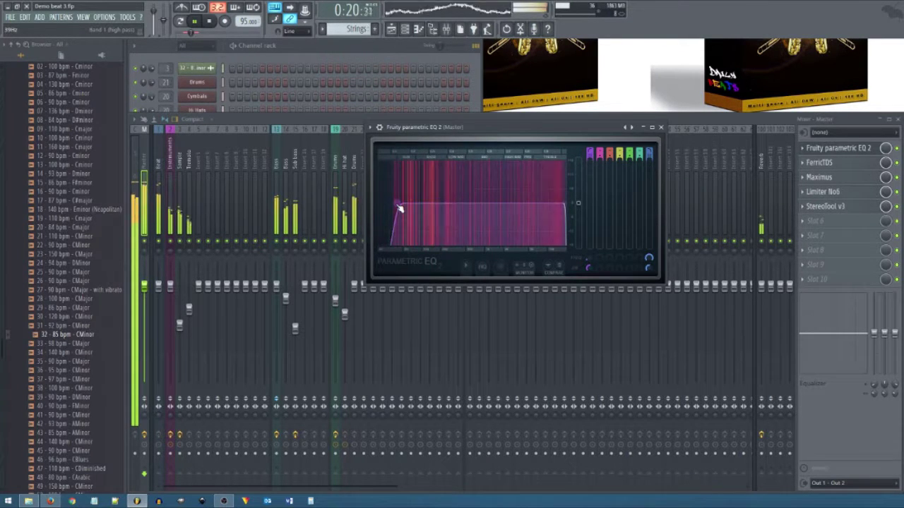
click(661, 128)
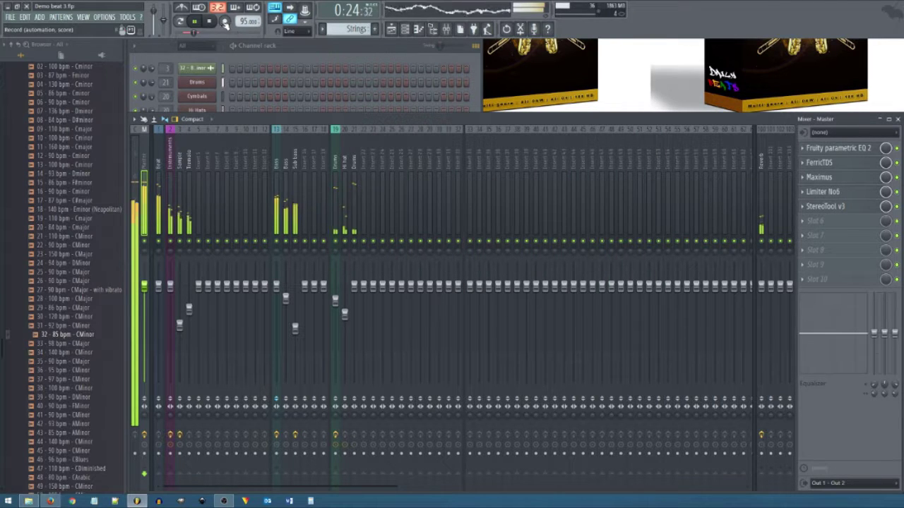
click(157, 157)
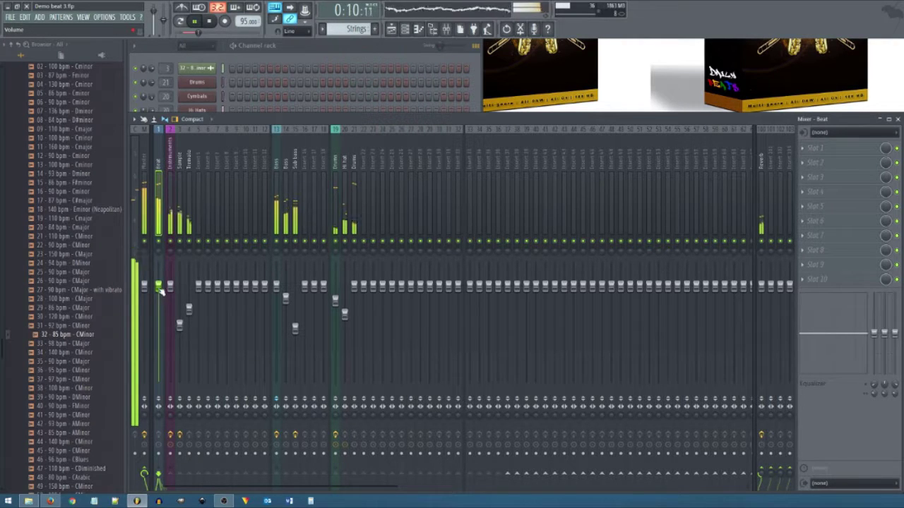
mouse_move(160, 287)
mouse_down()
mouse_move(160, 332)
mouse_move(159, 286)
mouse_up()
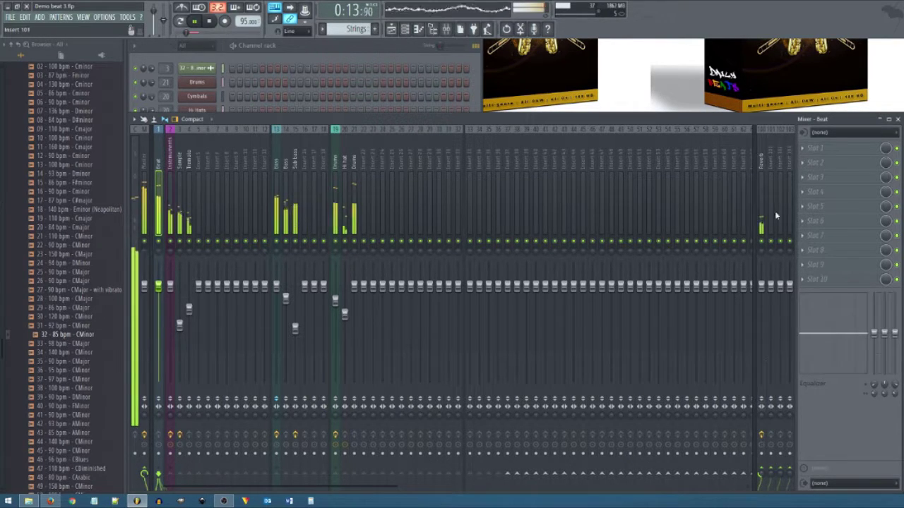
Examine the low-cut curve in the Reverb track's Fruity parametric EQ 2
click(762, 153)
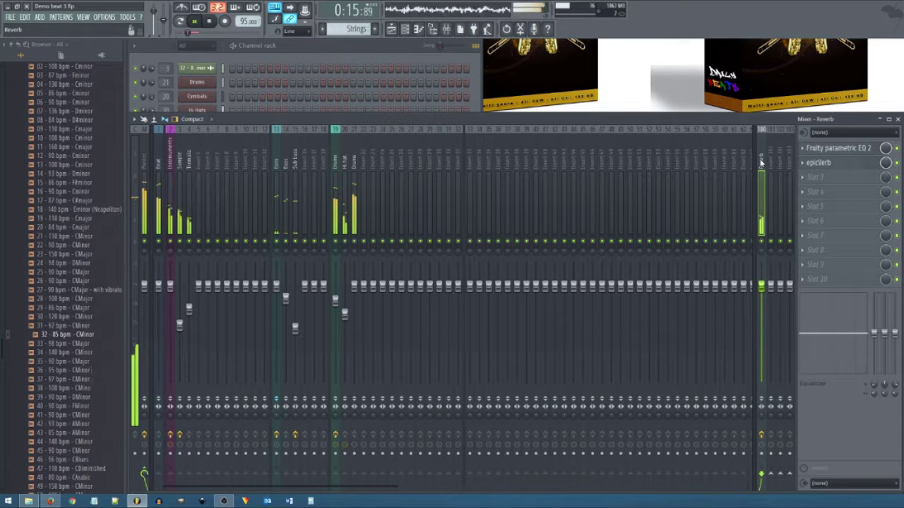
click(827, 148)
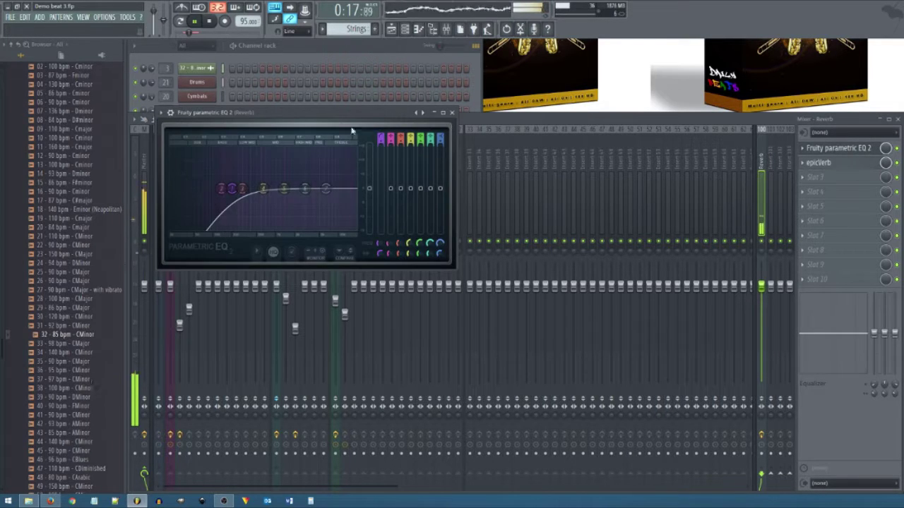
drag(374, 121, 666, 125)
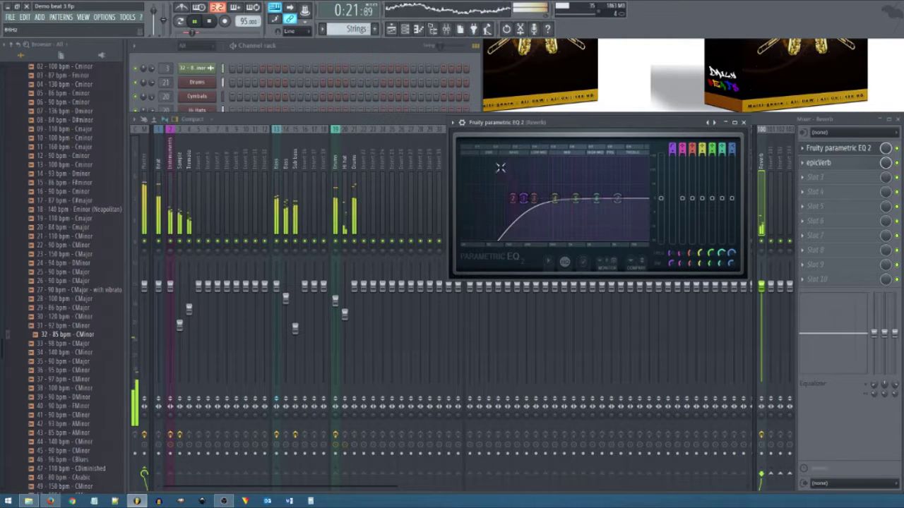
click(743, 122)
Look through the Reverb track's epicVerb settings and its preset list without changing the preset
click(808, 163)
drag(495, 83, 713, 144)
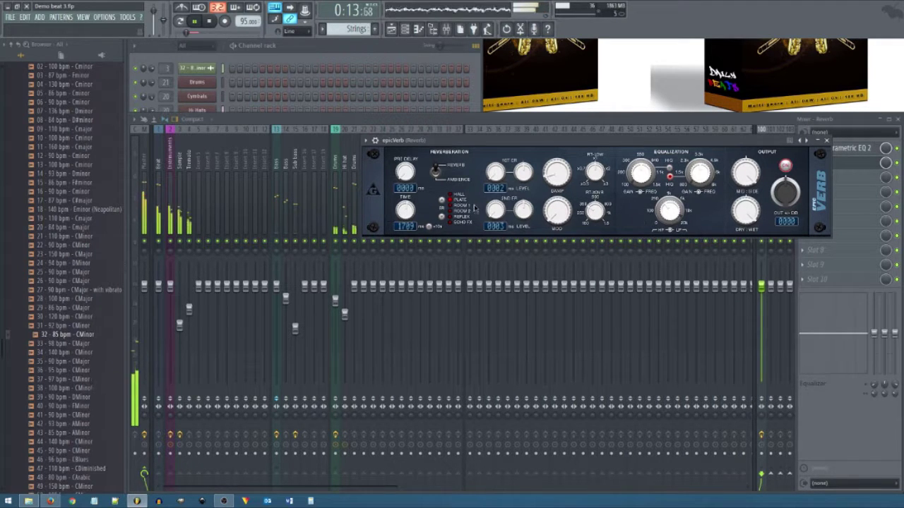
right_click(800, 140)
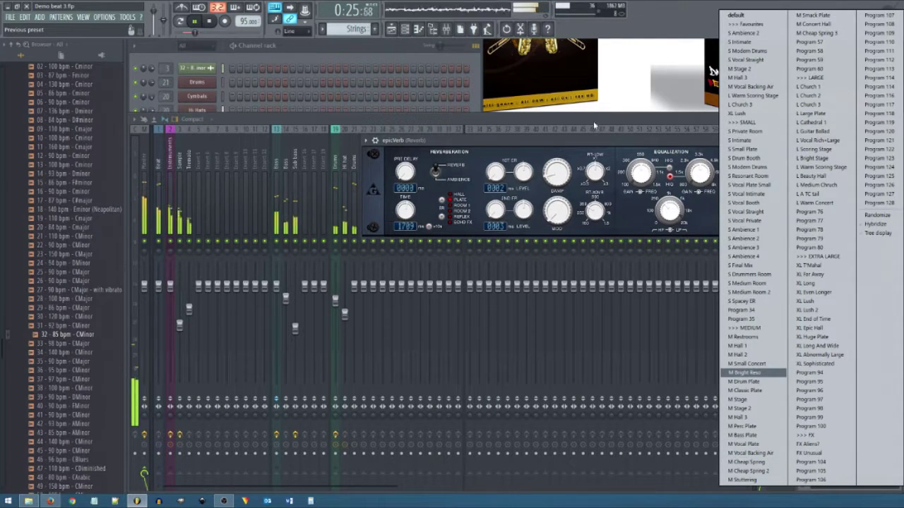
click(615, 144)
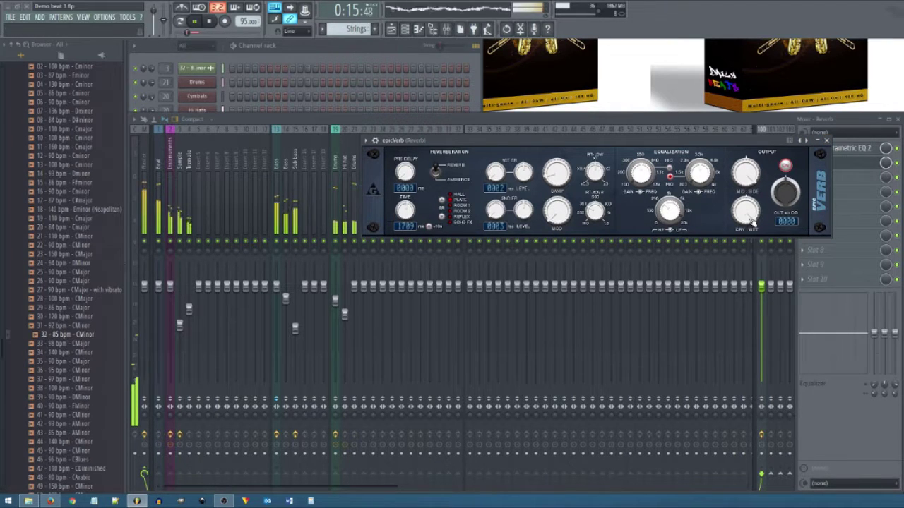
click(826, 141)
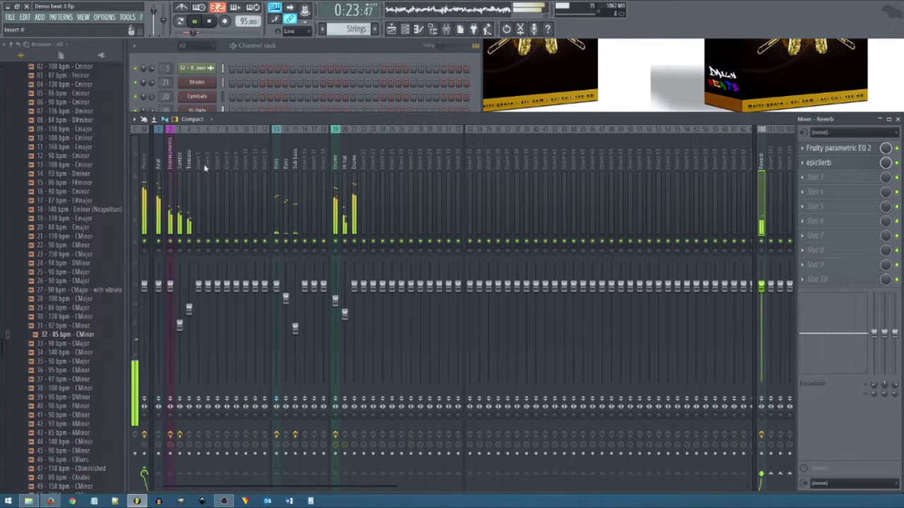
Review the Beat and Reverb tracks, and check the high-pass and low-pass bands in the Master's Fruity parametric EQ 2
click(158, 151)
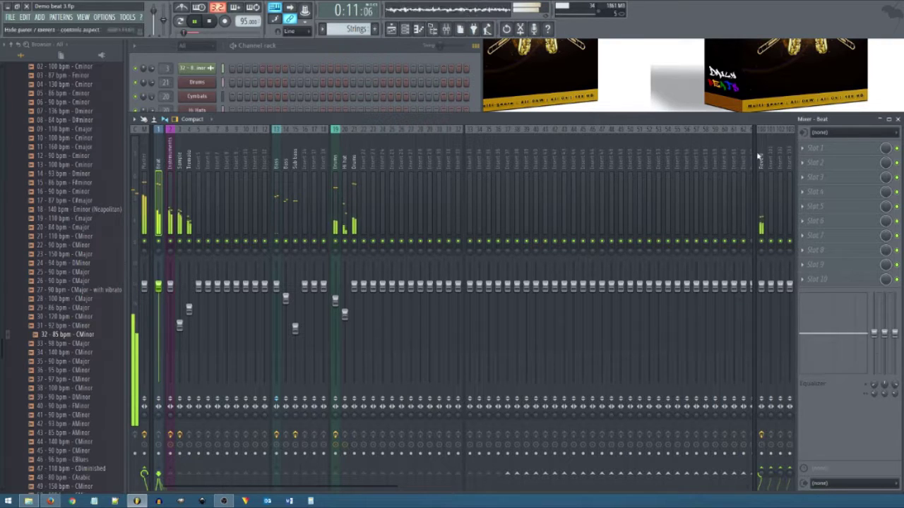
click(762, 162)
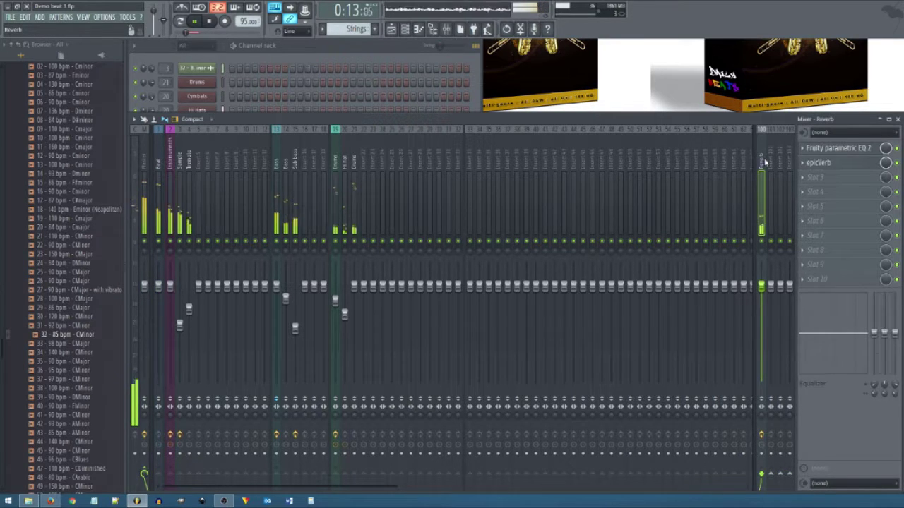
click(147, 161)
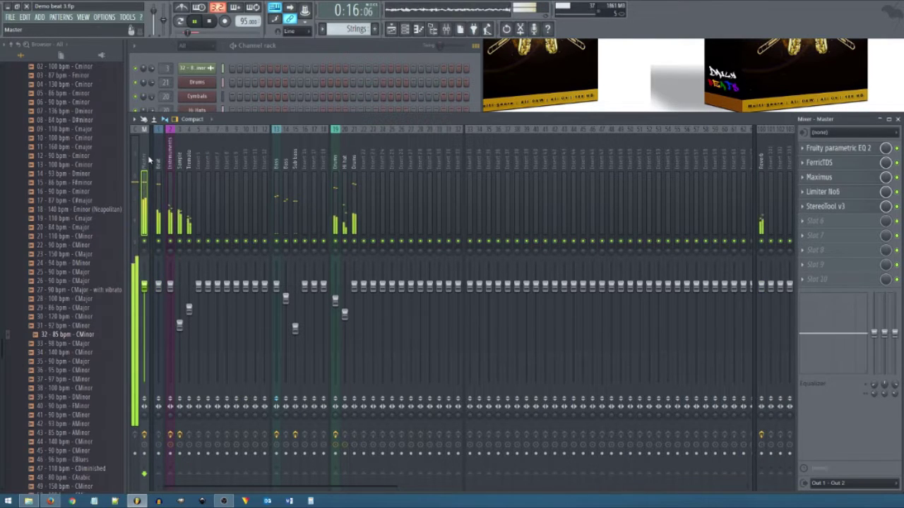
click(833, 150)
drag(506, 134, 580, 132)
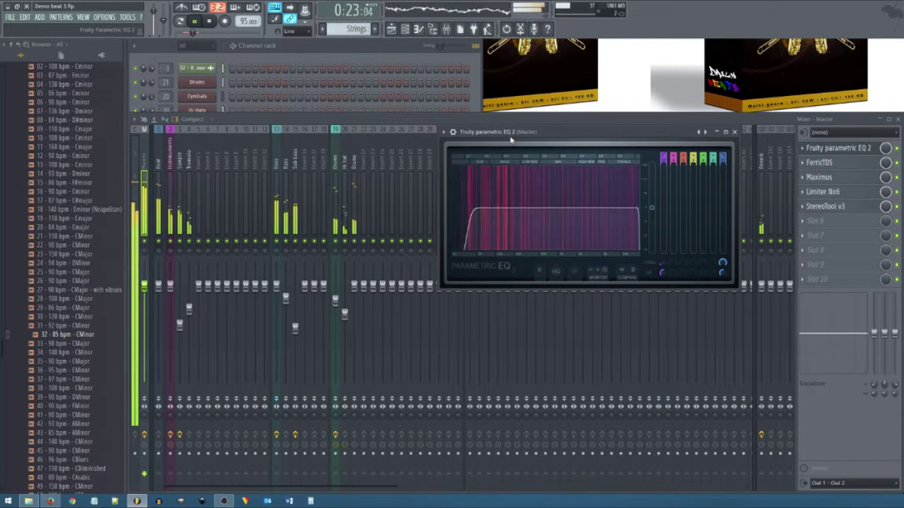
drag(475, 213, 471, 209)
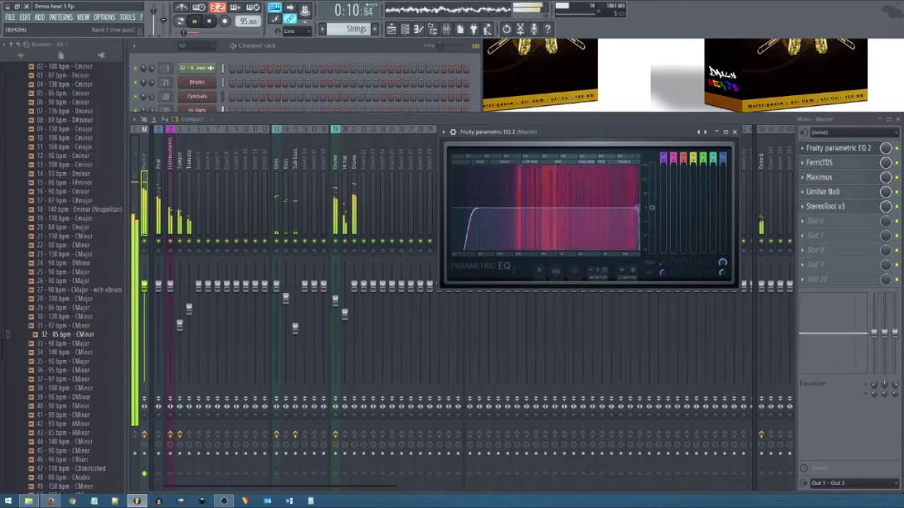
click(735, 133)
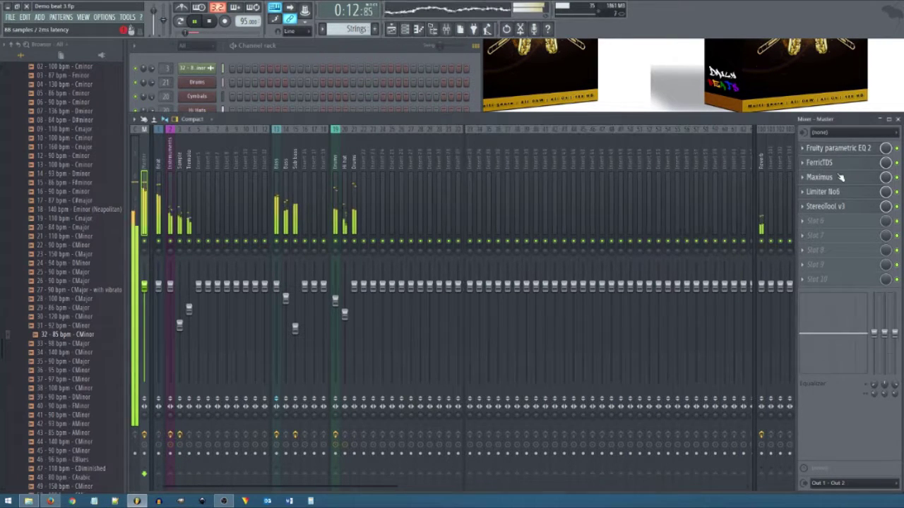
Adjust the Dynamics amount in the Master track's FerricTDS to 8.67
click(827, 163)
drag(461, 86, 638, 116)
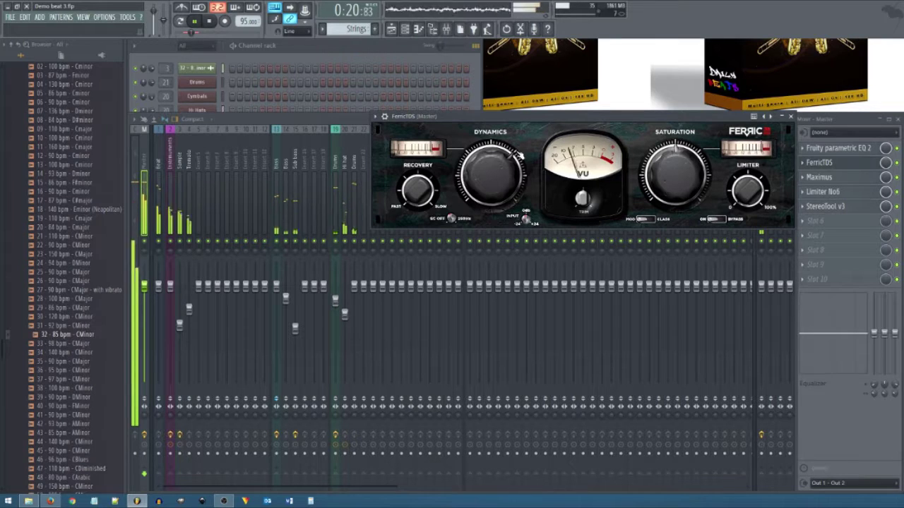
mouse_move(492, 184)
mouse_down()
mouse_move(493, 205)
mouse_move(492, 182)
mouse_up()
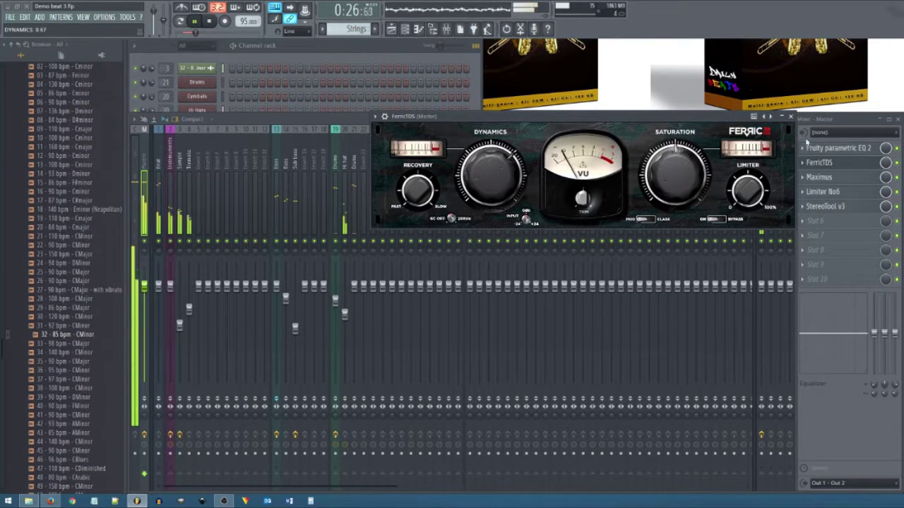
click(790, 117)
Revisit the Master track's EQ and browse the mastering presets available in its Maximus effect
click(832, 149)
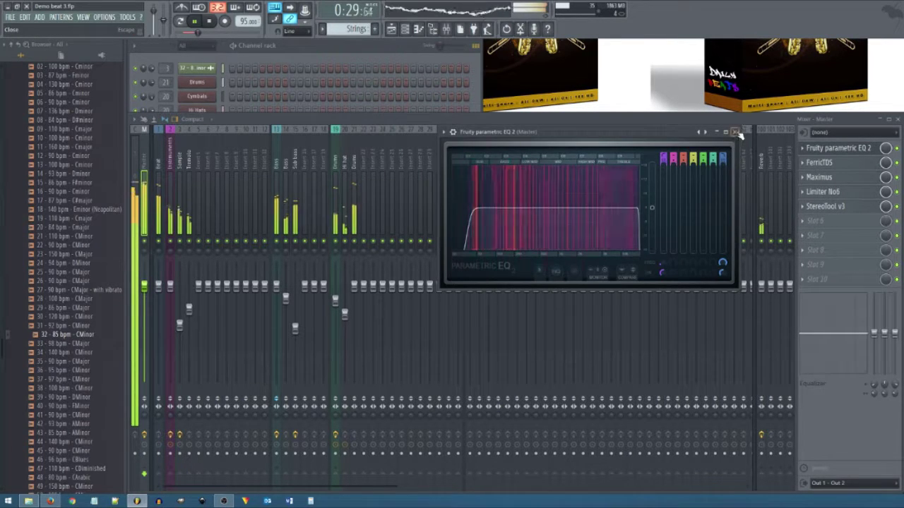
click(735, 131)
click(846, 180)
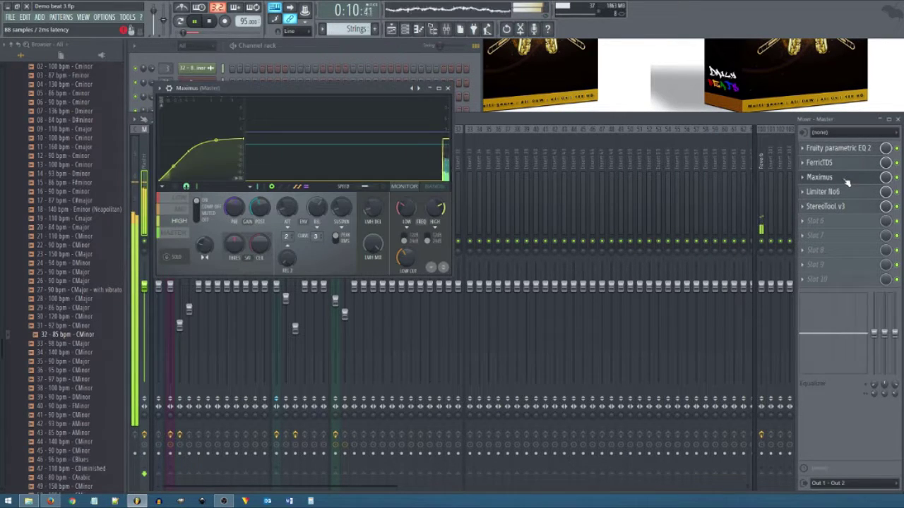
drag(375, 94, 569, 97)
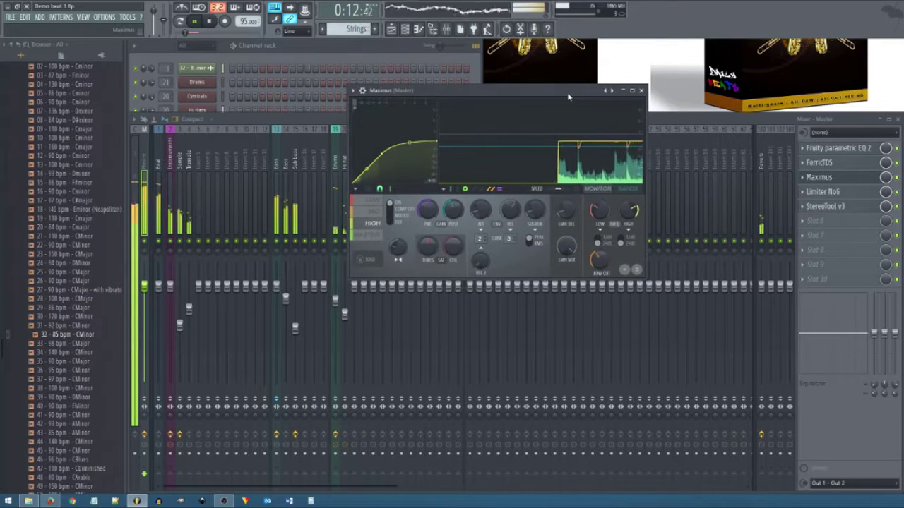
right_click(605, 90)
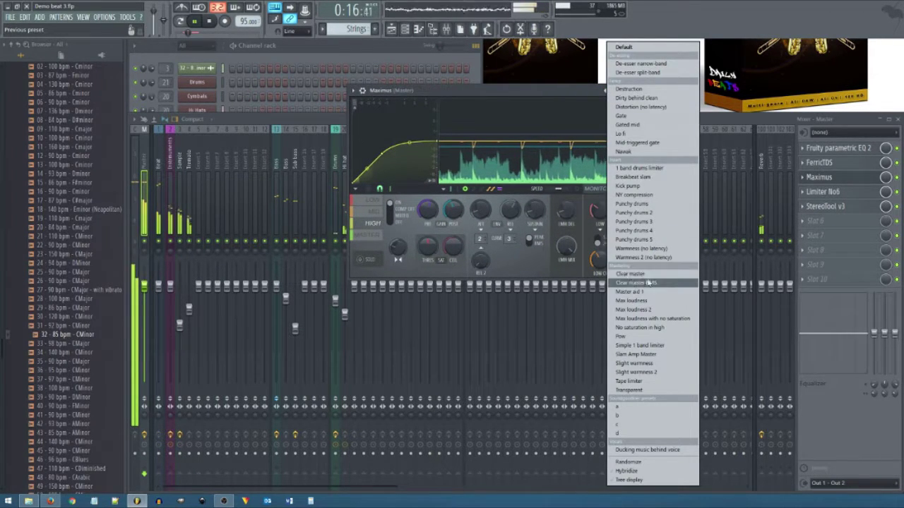
click(544, 91)
Examine the stereo separation of the low, mid and high bands in the Master's Maximus
click(377, 201)
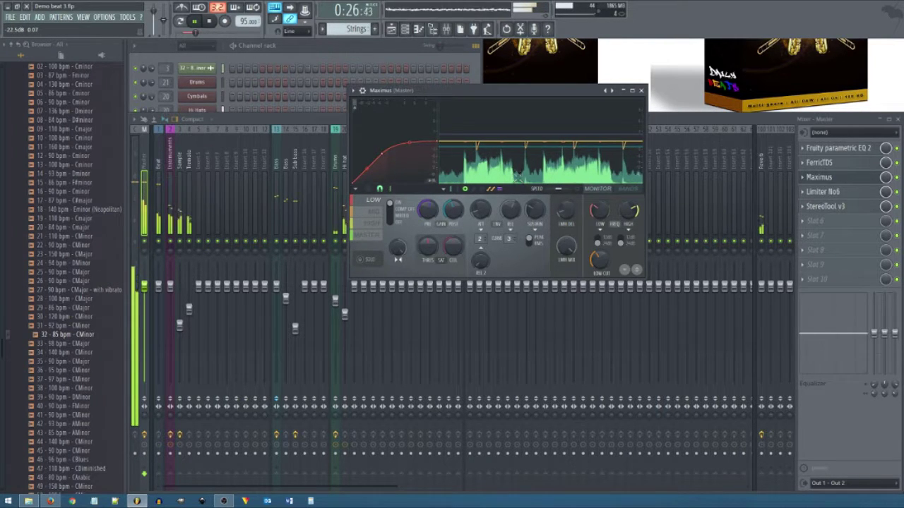
drag(506, 92, 556, 87)
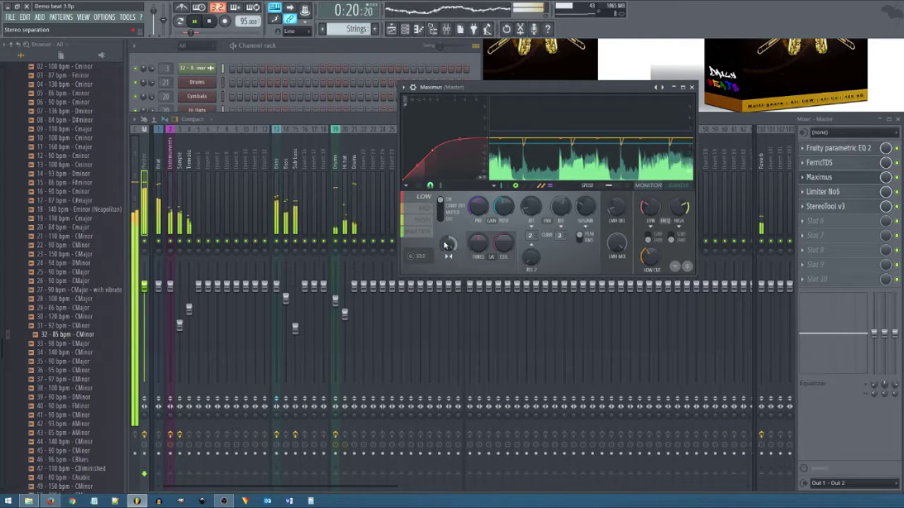
click(424, 219)
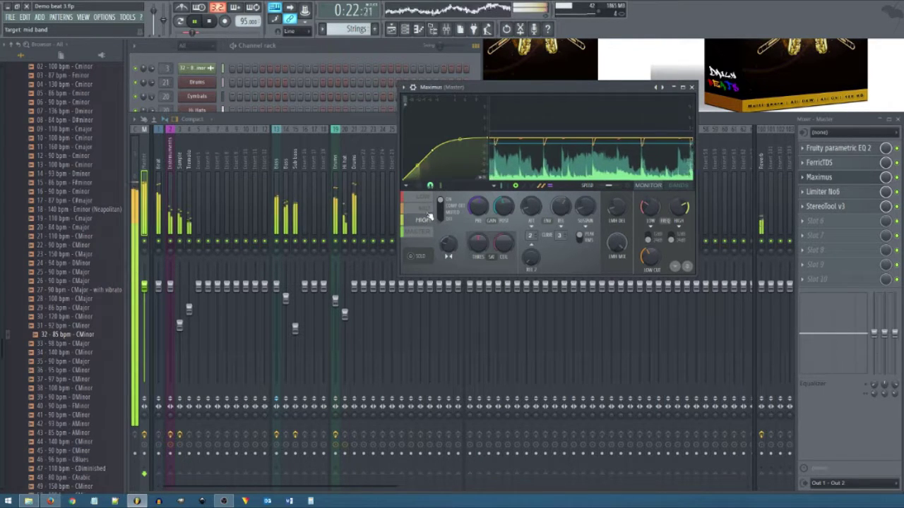
click(427, 211)
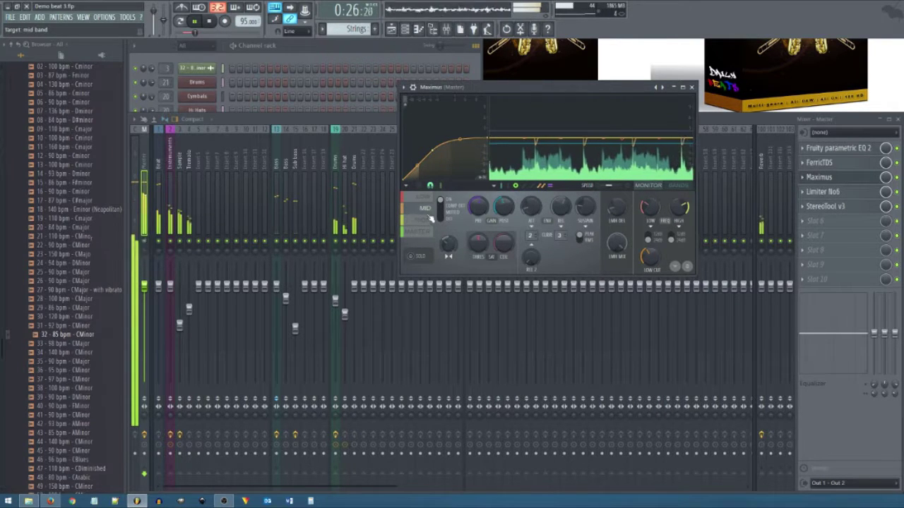
click(426, 221)
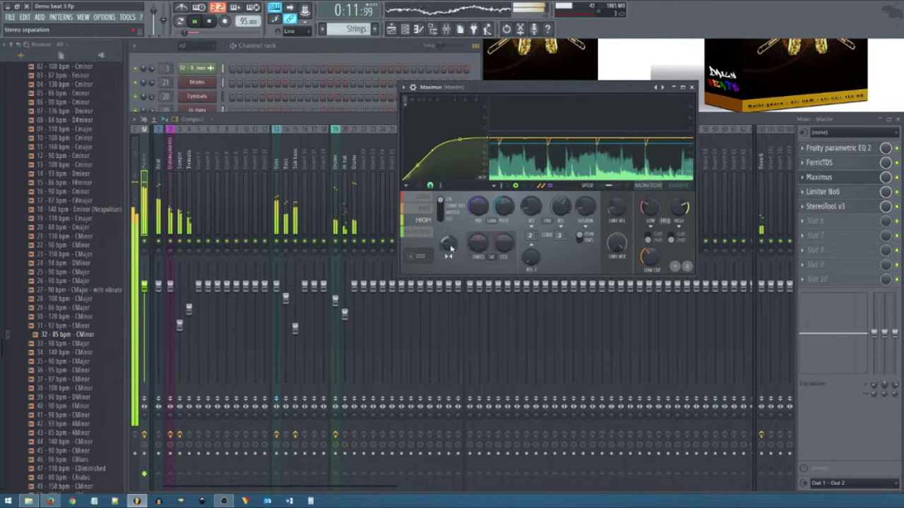
click(692, 87)
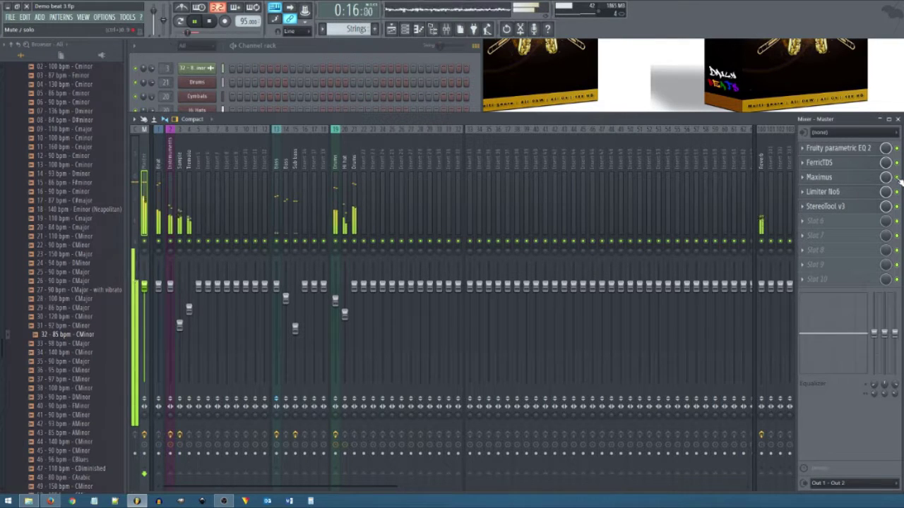
Check the high band's settings and stereo separation in the Master track's Maximus while the beat plays
click(860, 178)
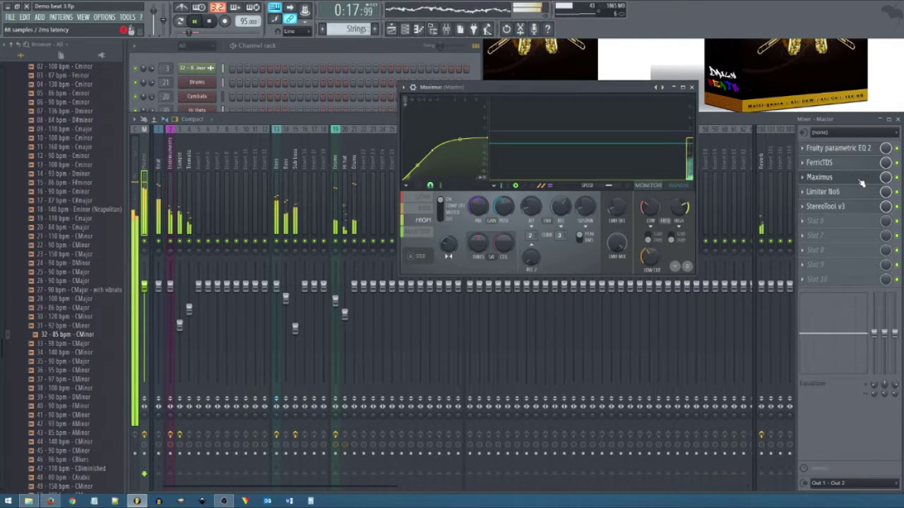
click(691, 87)
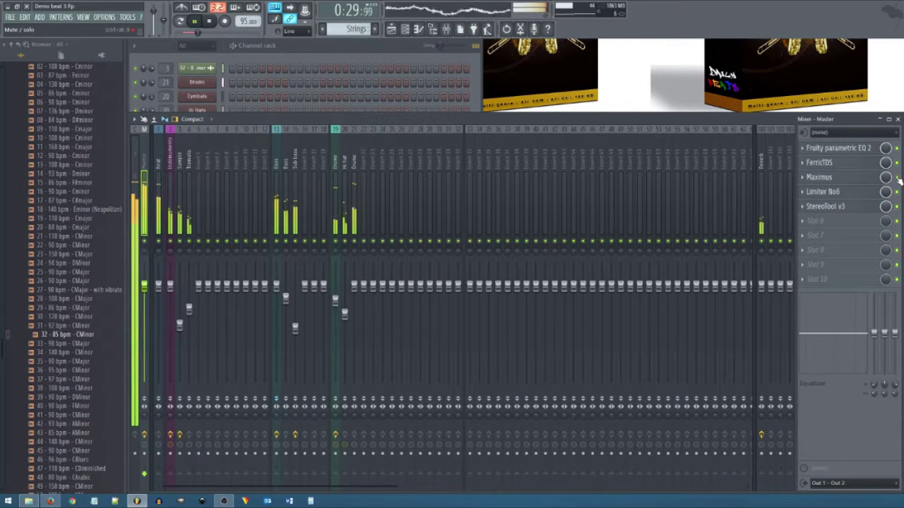
click(853, 179)
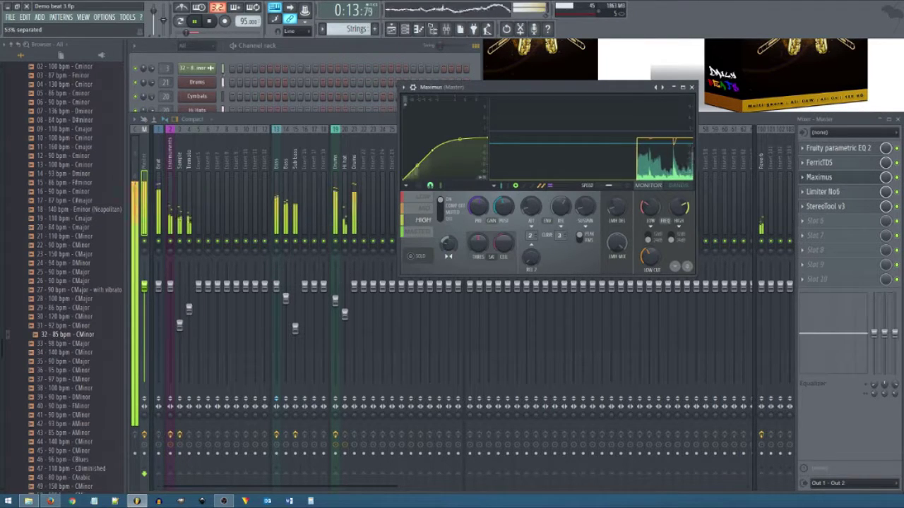
click(691, 87)
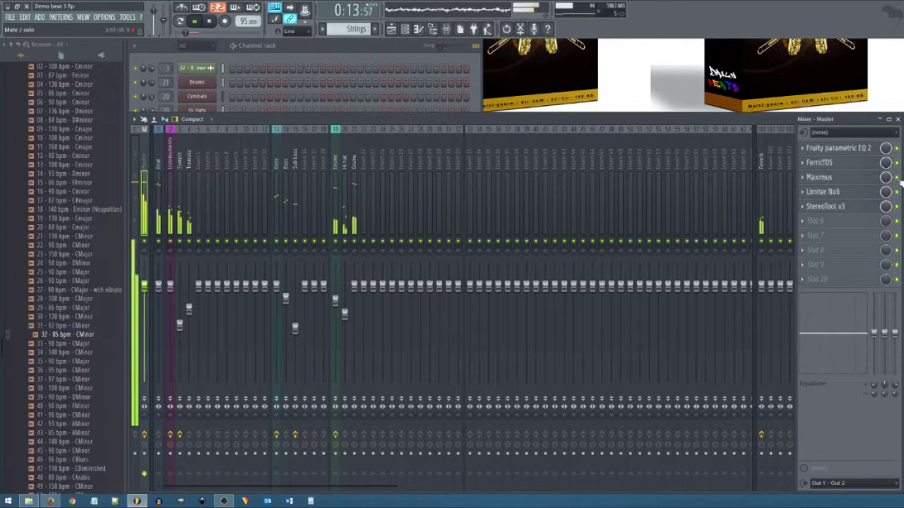
Inspect the low band's settings in the Master track's Maximus and close the effect
click(844, 180)
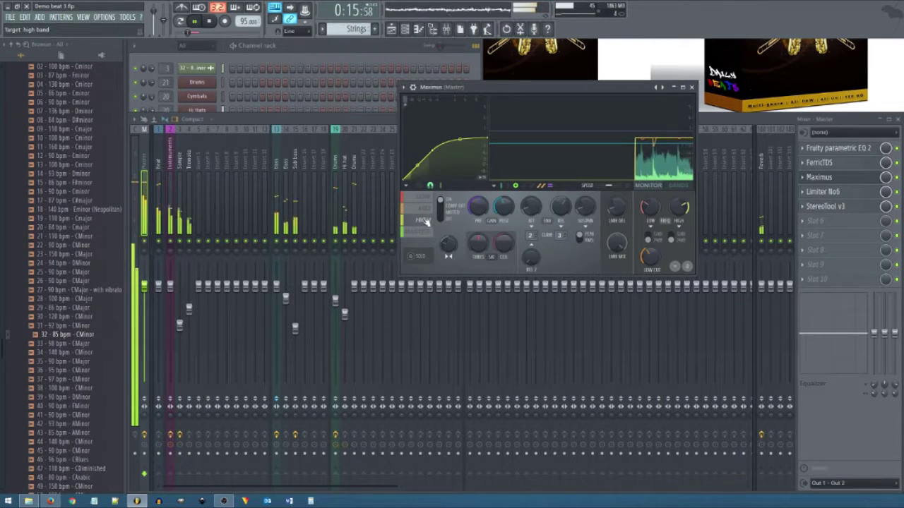
click(424, 200)
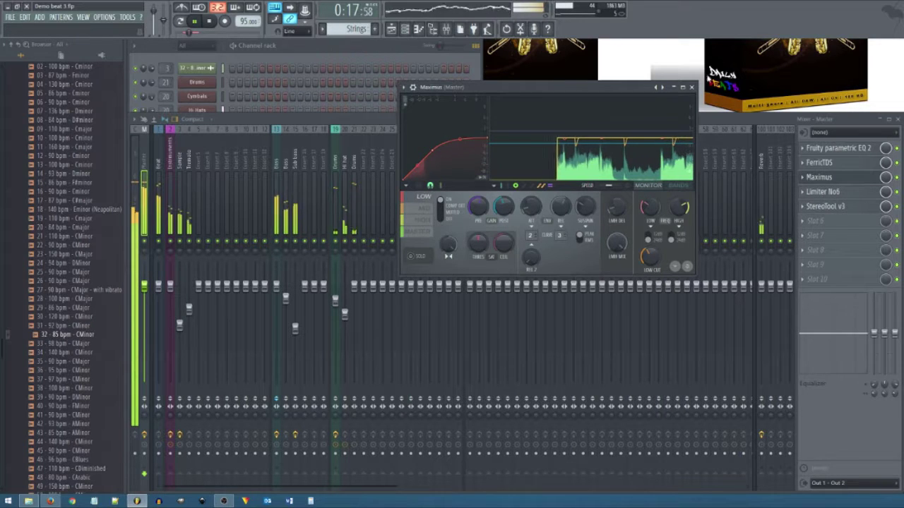
click(692, 88)
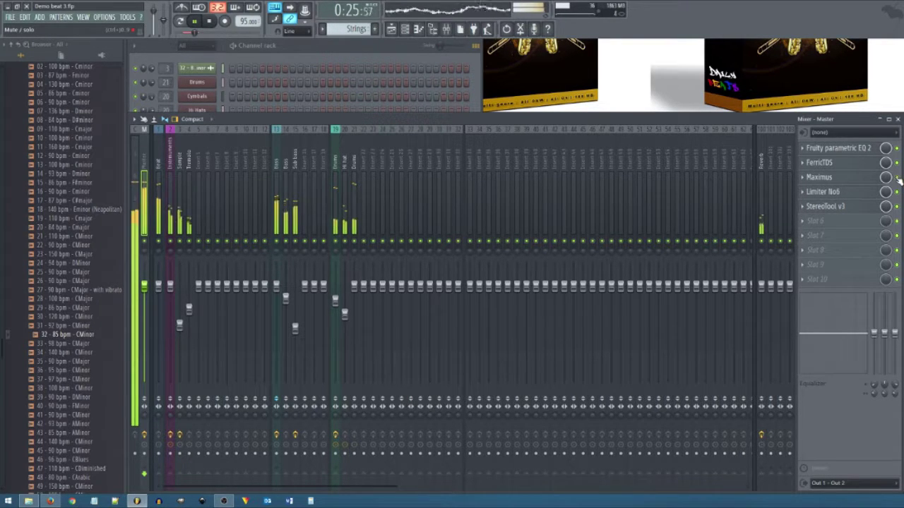
click(860, 180)
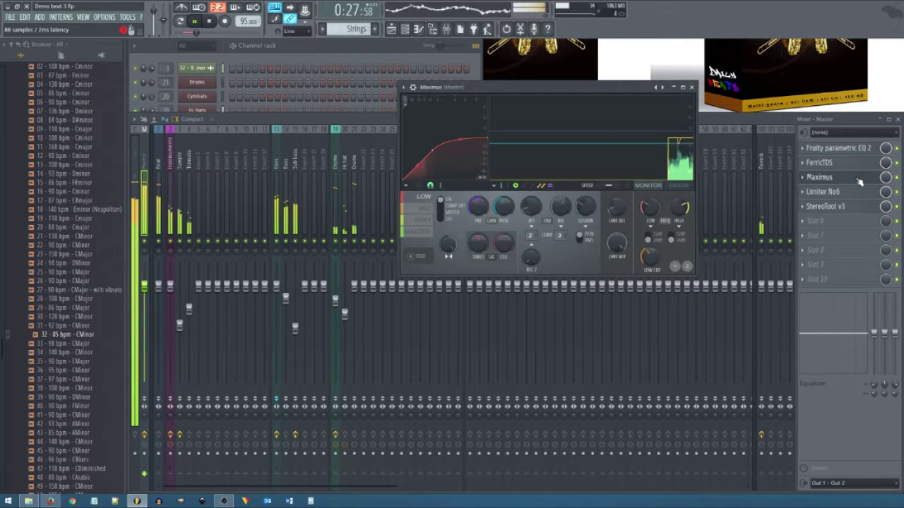
click(858, 181)
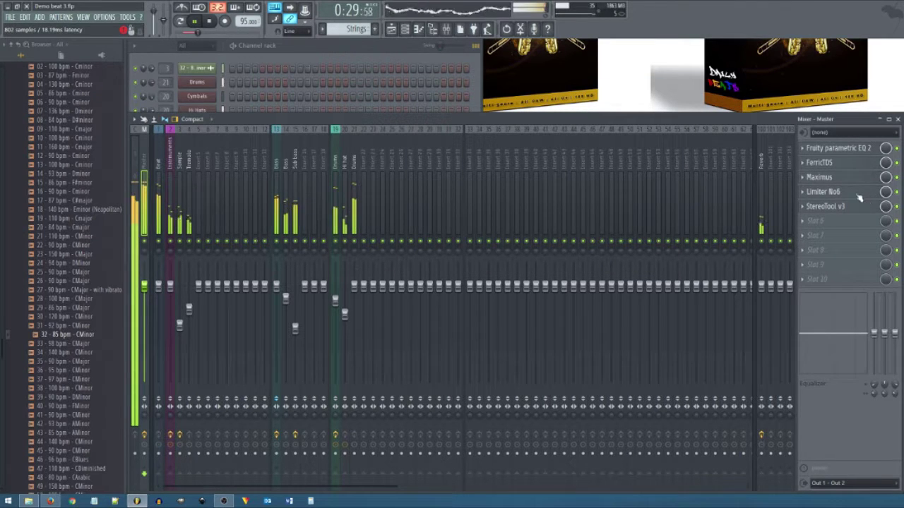
Open Limiter No6 on the Master track, stop playback, and examine its compressor, limiter, clipper and protection sections
click(847, 194)
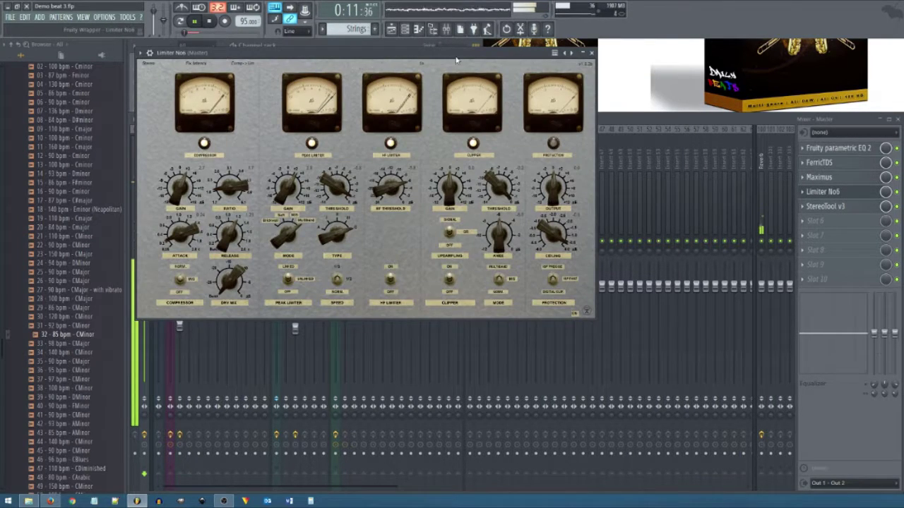
drag(461, 62, 678, 100)
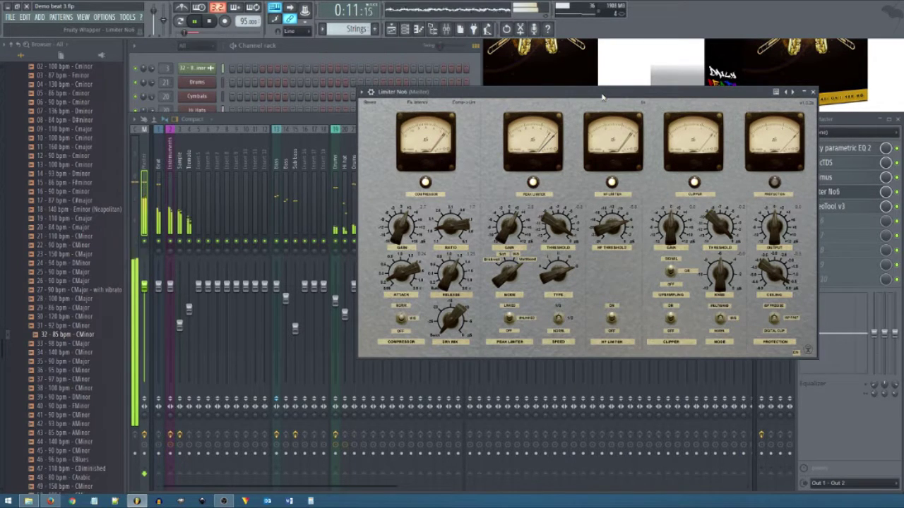
click(211, 21)
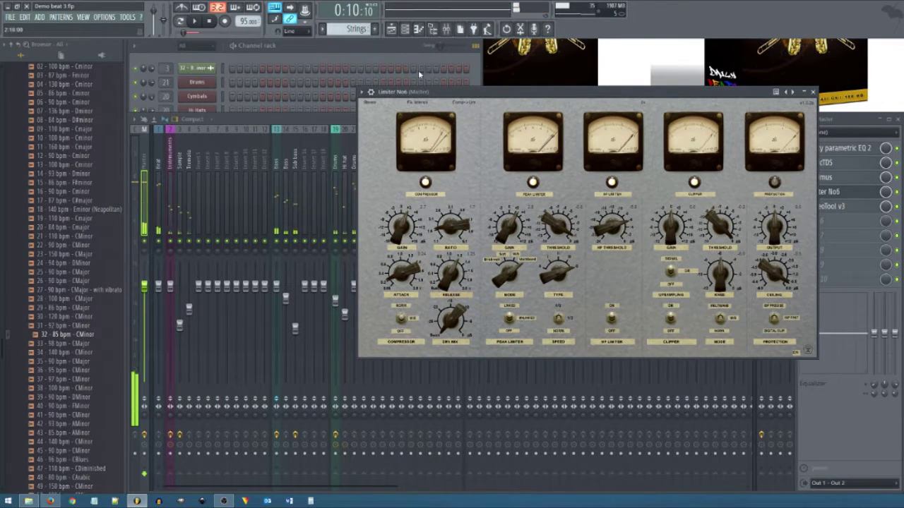
drag(548, 101, 521, 92)
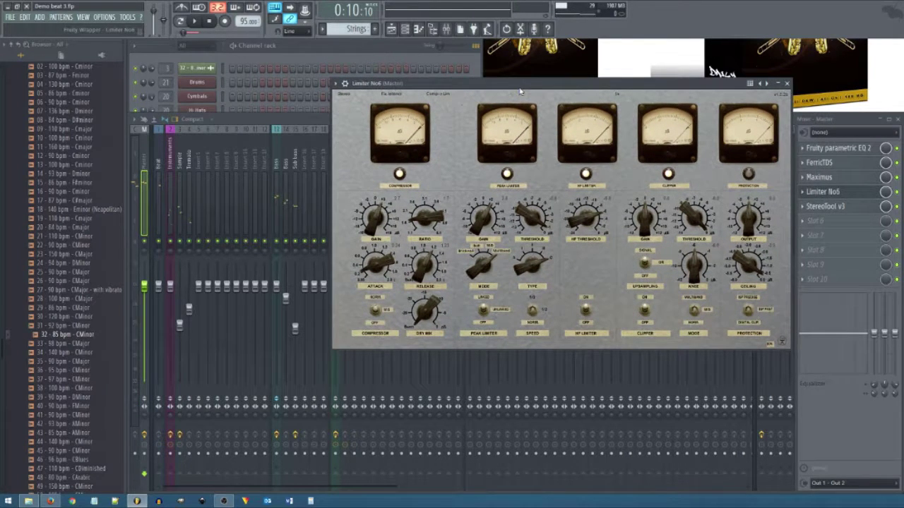
drag(603, 89, 634, 86)
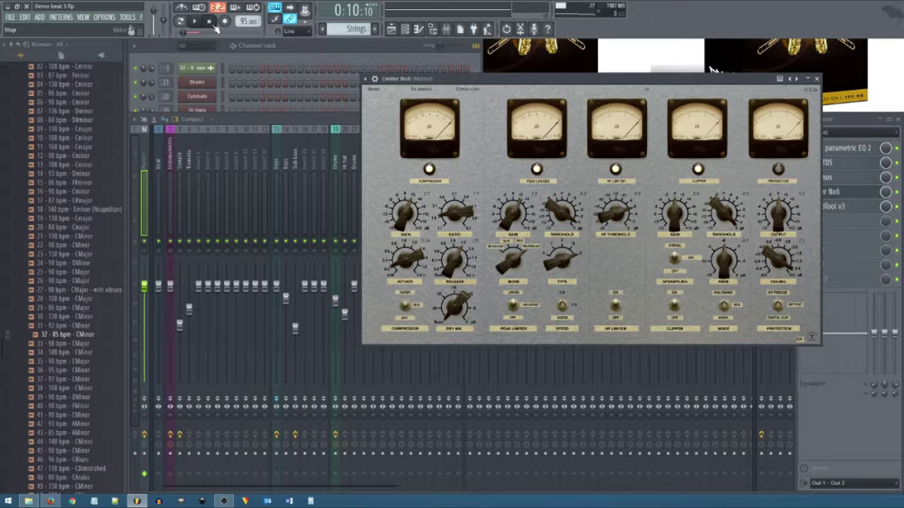
mouse_move(518, 86)
mouse_down()
mouse_move(489, 92)
mouse_move(517, 95)
mouse_up()
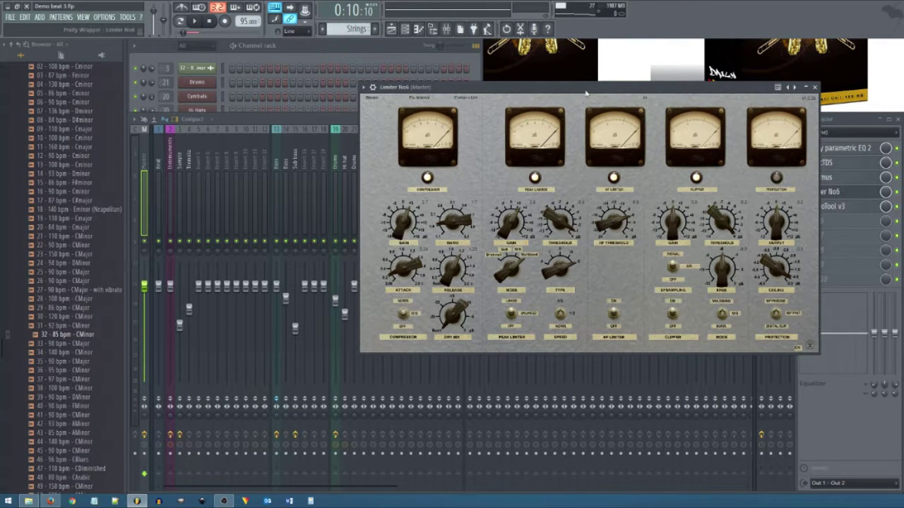
drag(585, 92, 565, 88)
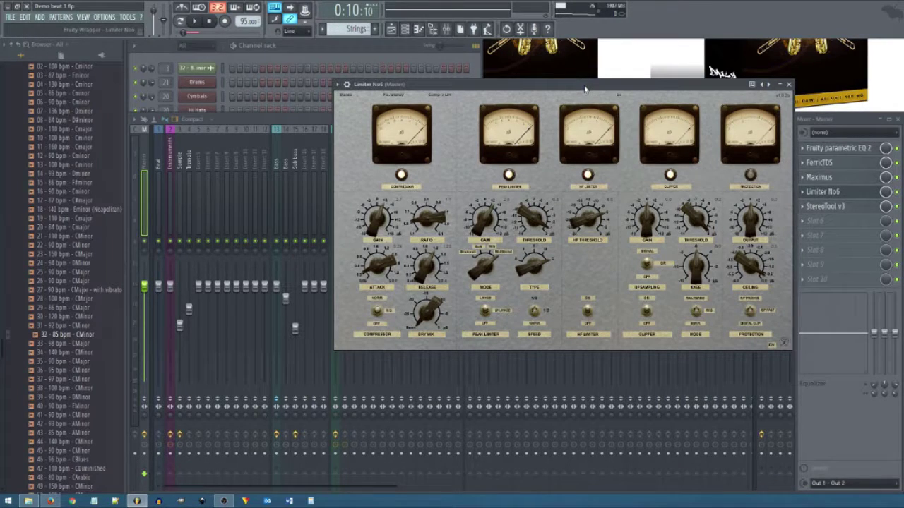
mouse_move(516, 86)
mouse_down()
mouse_move(571, 86)
mouse_move(500, 84)
mouse_move(525, 79)
mouse_up()
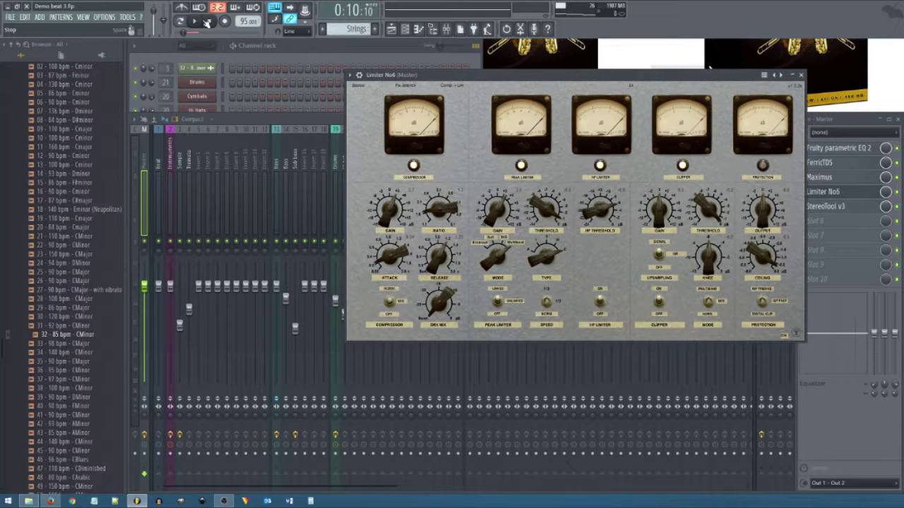
Play the beat and adjust the peak limiter's threshold in the Master's Limiter No6
key(space)
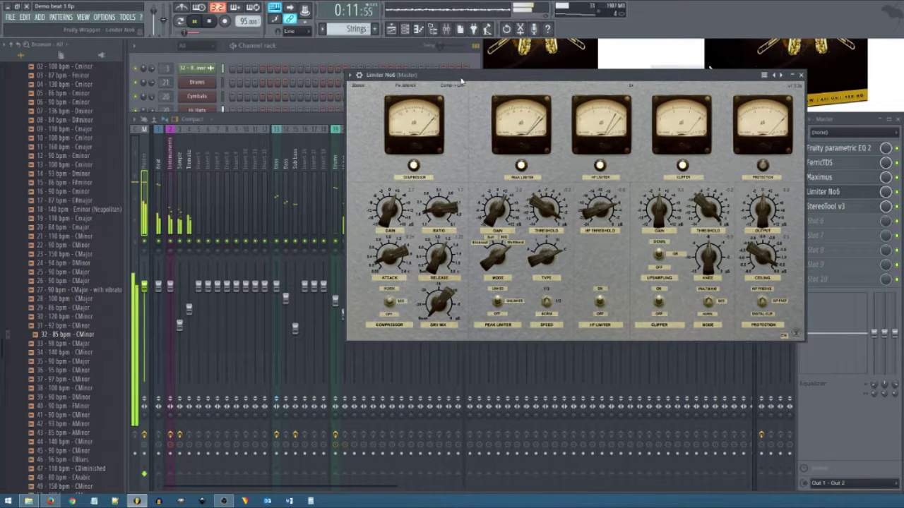
drag(461, 78, 472, 84)
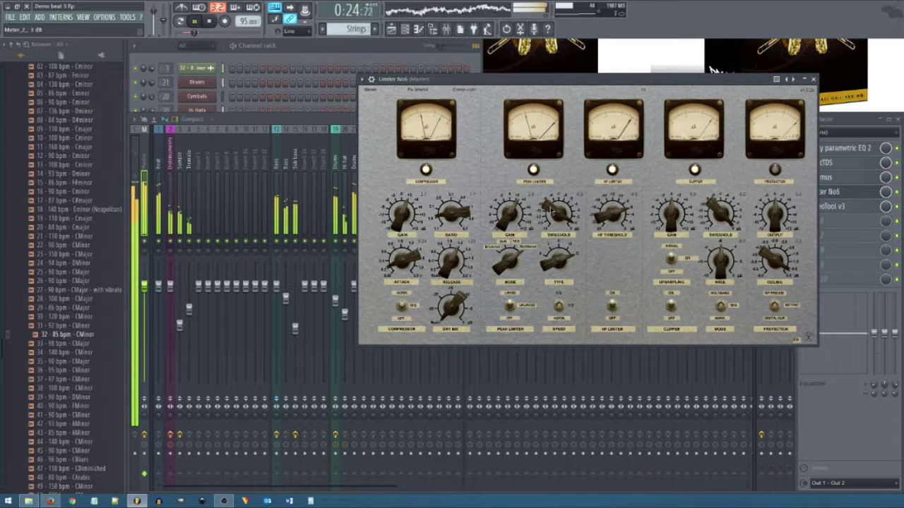
drag(554, 211, 560, 247)
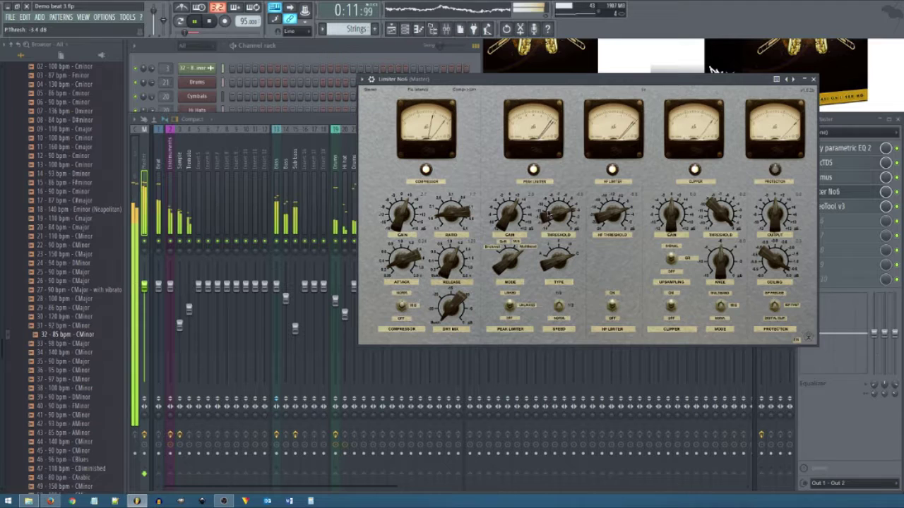
drag(548, 216, 552, 207)
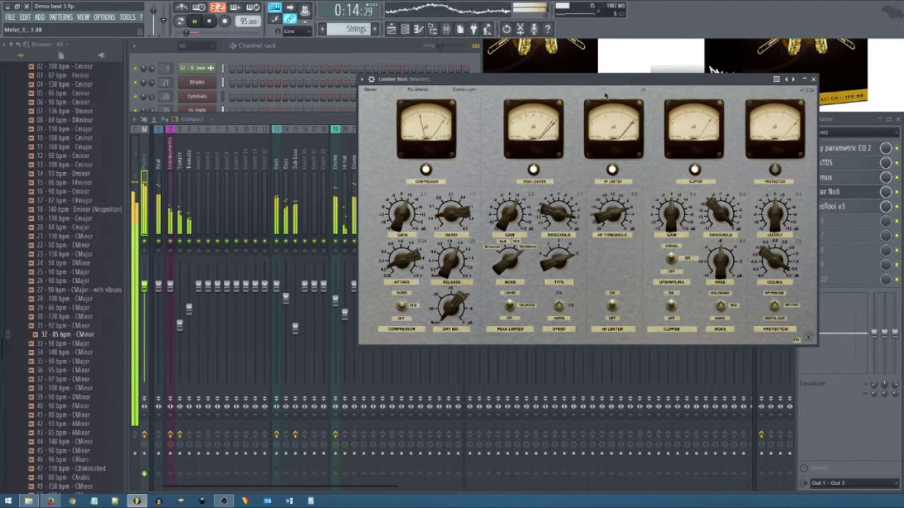
drag(606, 87, 584, 85)
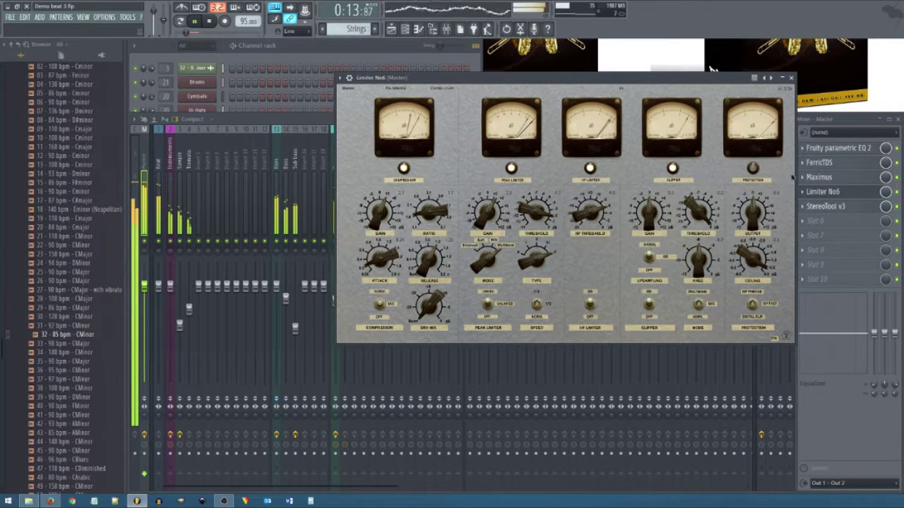
click(792, 78)
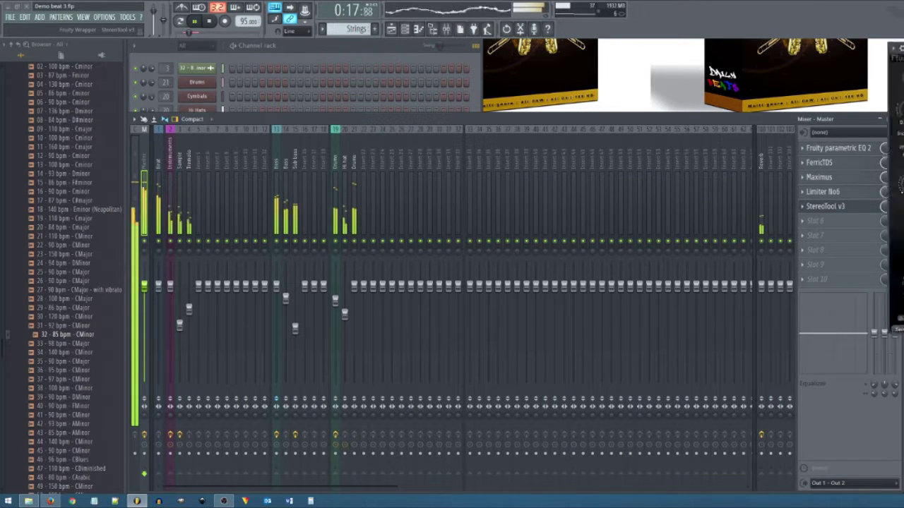
Check the Master's stereo image in StereoTool v3 and close the mixer
click(825, 206)
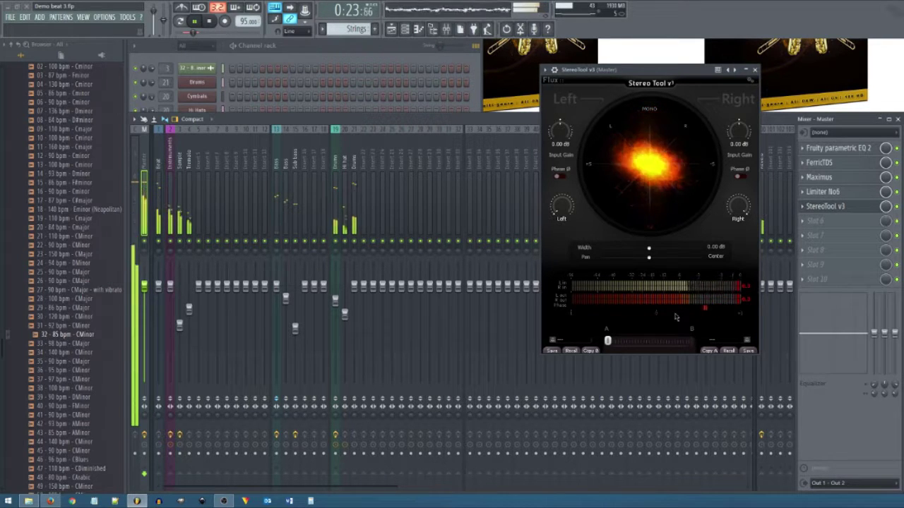
click(754, 69)
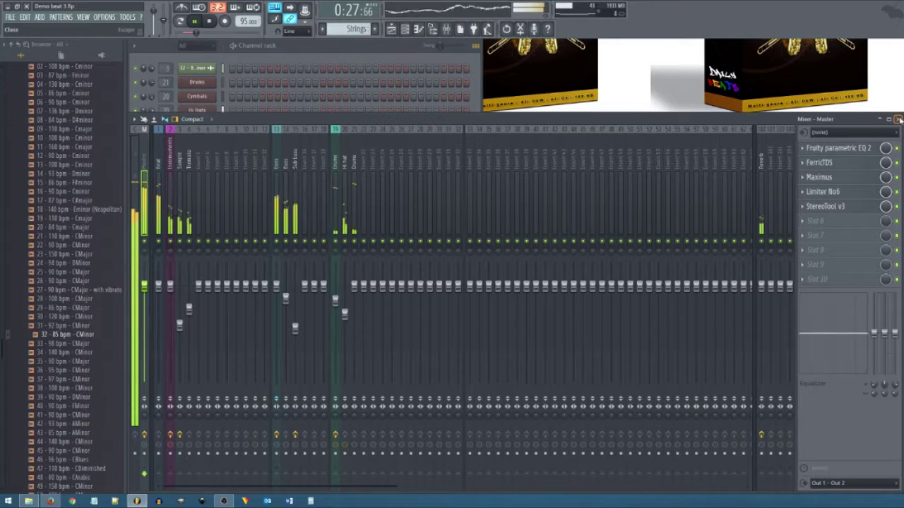
click(899, 120)
Bring up the playlist, clear the time selection over bars 5 to 13, and stop playback
key(F5)
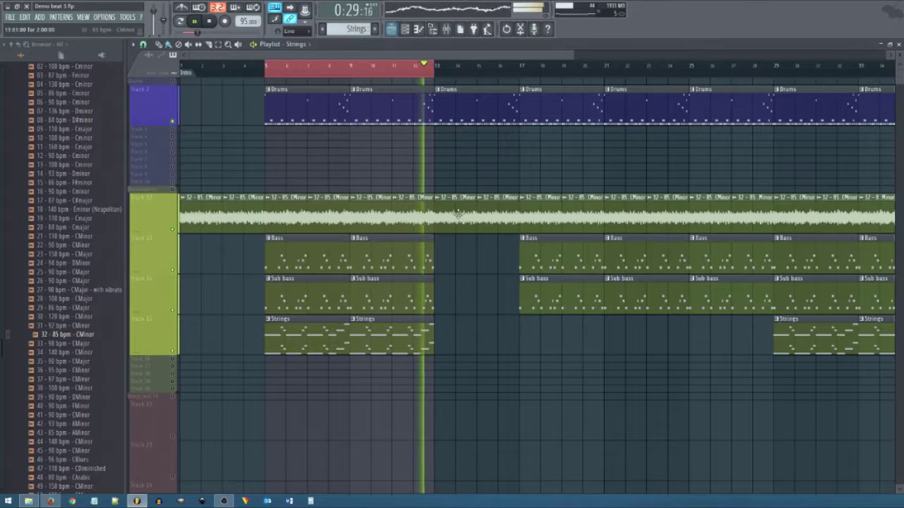
ctrl+click(433, 69)
ctrl+right_click(500, 162)
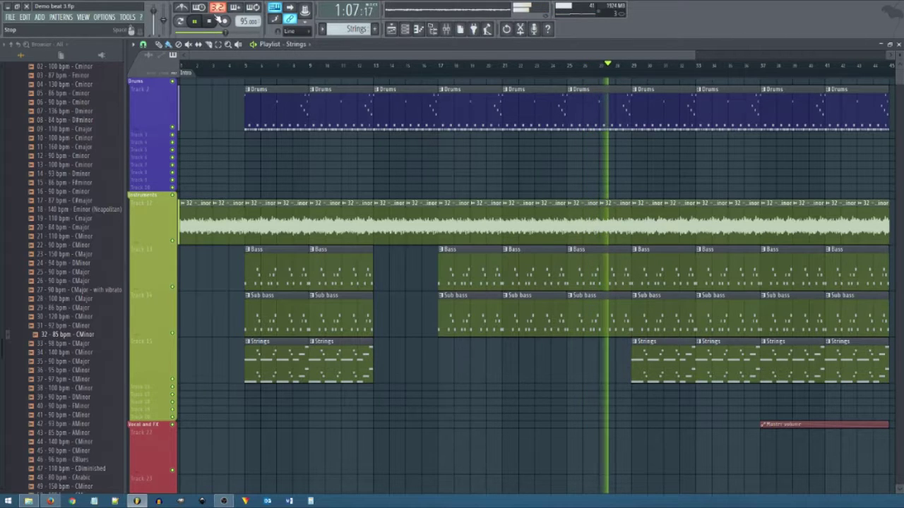
click(216, 19)
Audition brass loops from the Heavy Brass Sample Pack, such as 05 - 86 bpm - Cminor, 14 - 93 bpm - Dminor and 39 - 90 bpm - DMinor
scroll(88, 211, up, 2)
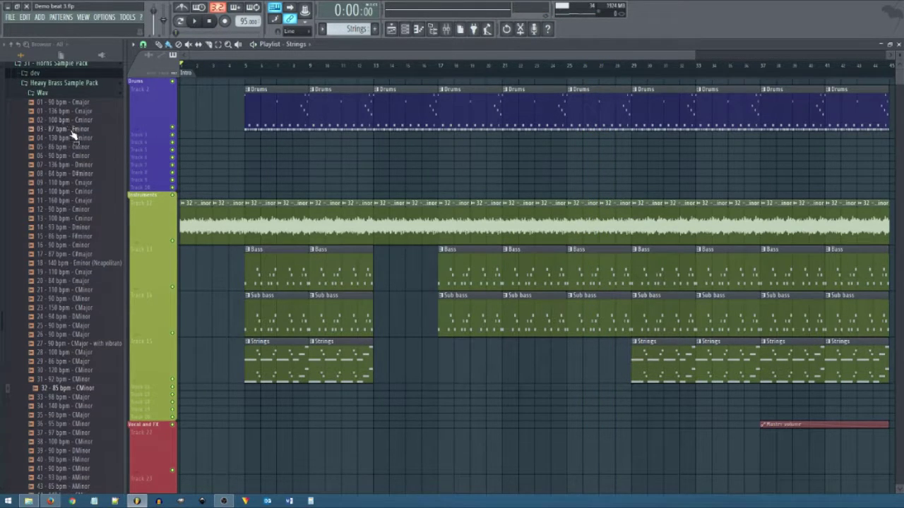
scroll(74, 134, down, 2)
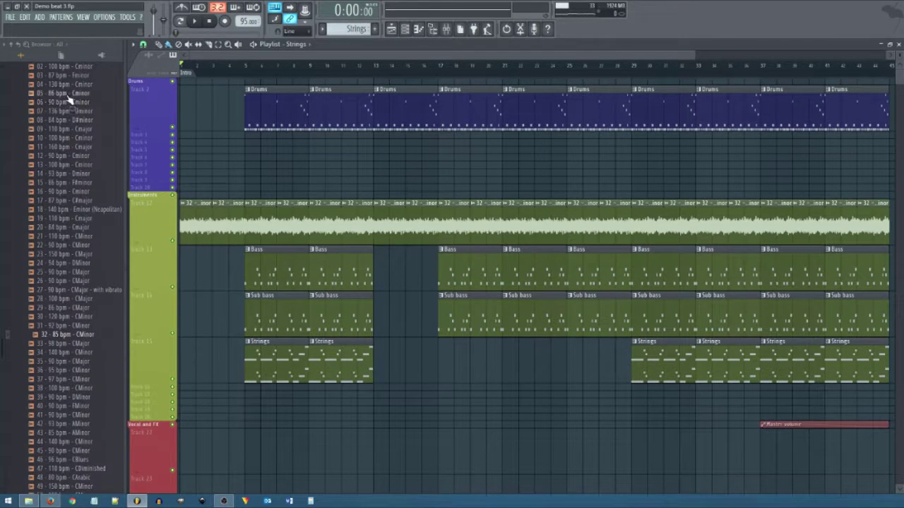
click(67, 93)
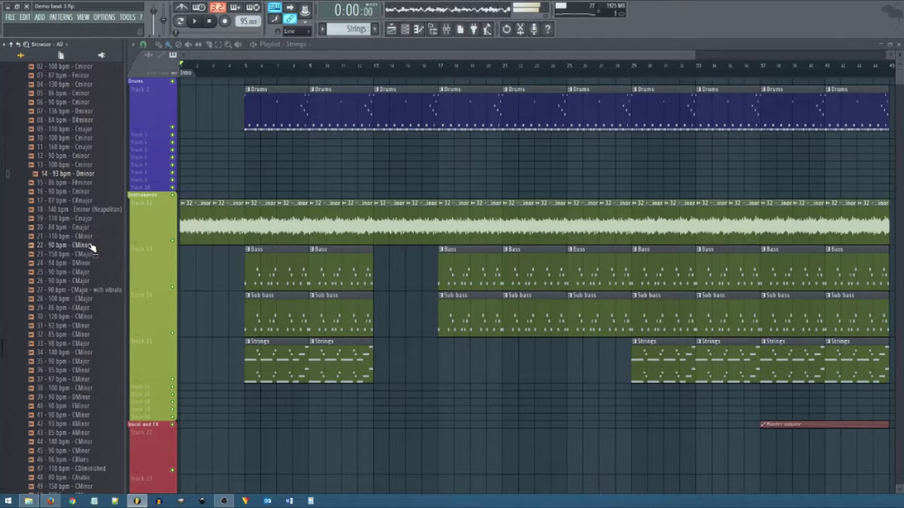
scroll(90, 283, down, 6)
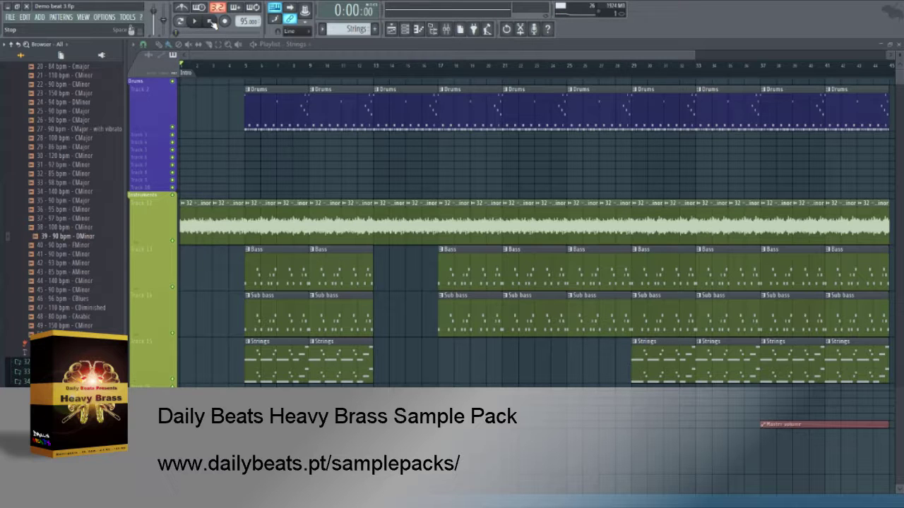
Play the full arrangement from the start with all its clips in view
scroll(334, 165, down, 2)
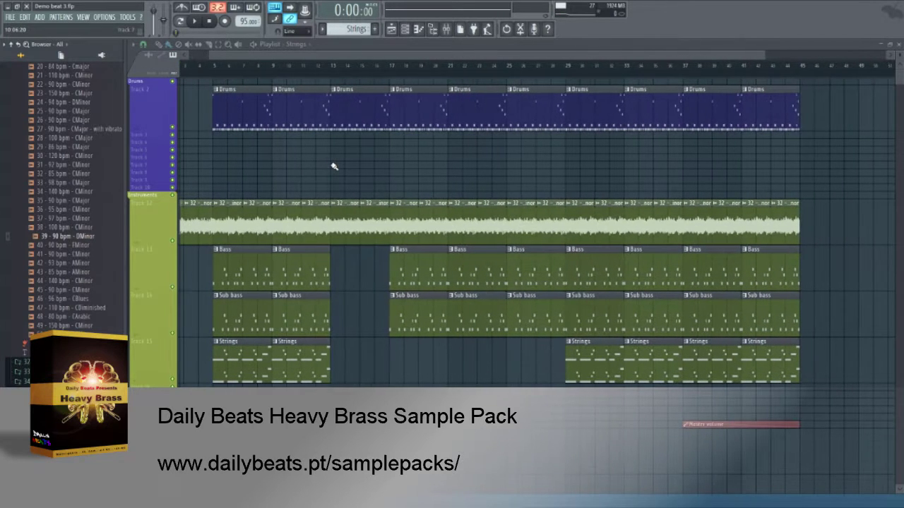
drag(206, 54, 177, 65)
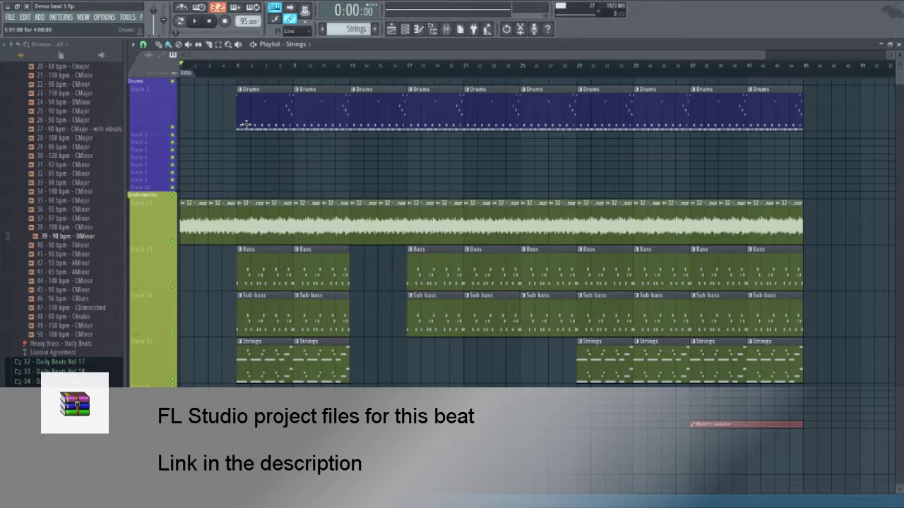
key(space)
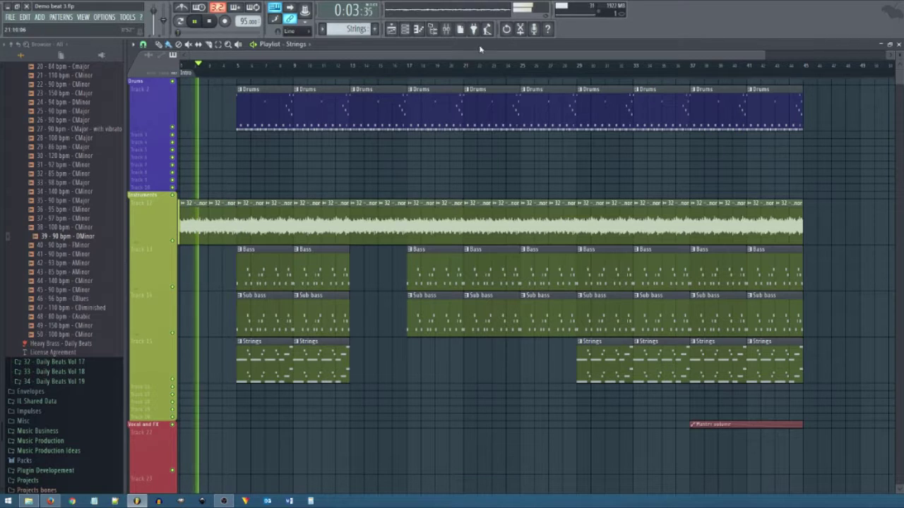
scroll(97, 252, up, 6)
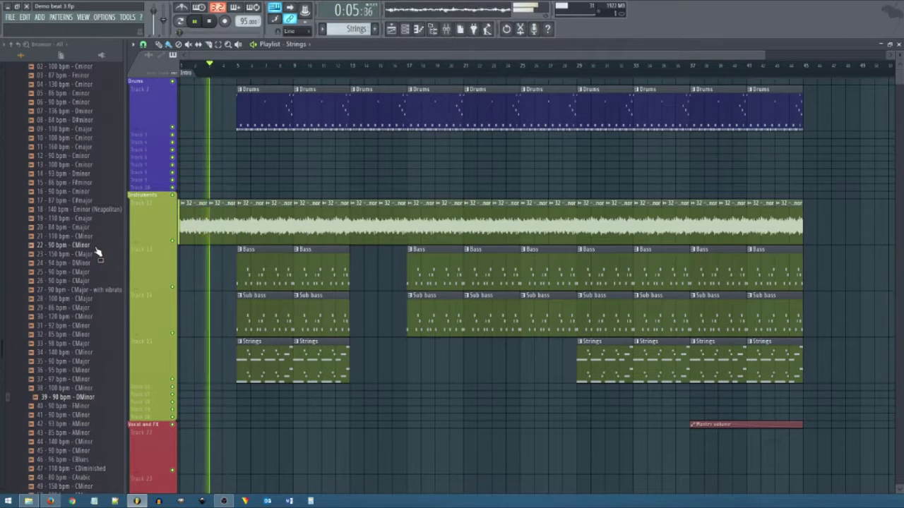